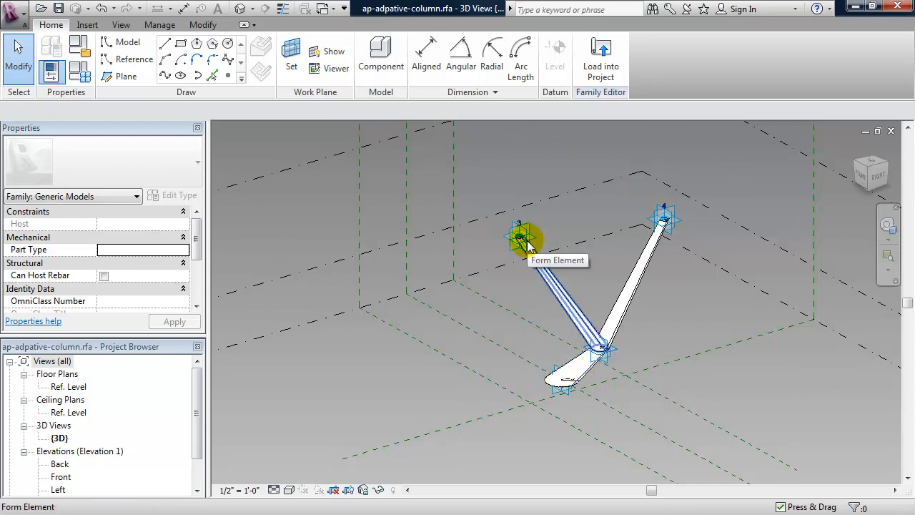
Drag the column's branch-tip adaptive point 4 up and to the left.
left_click(682, 228)
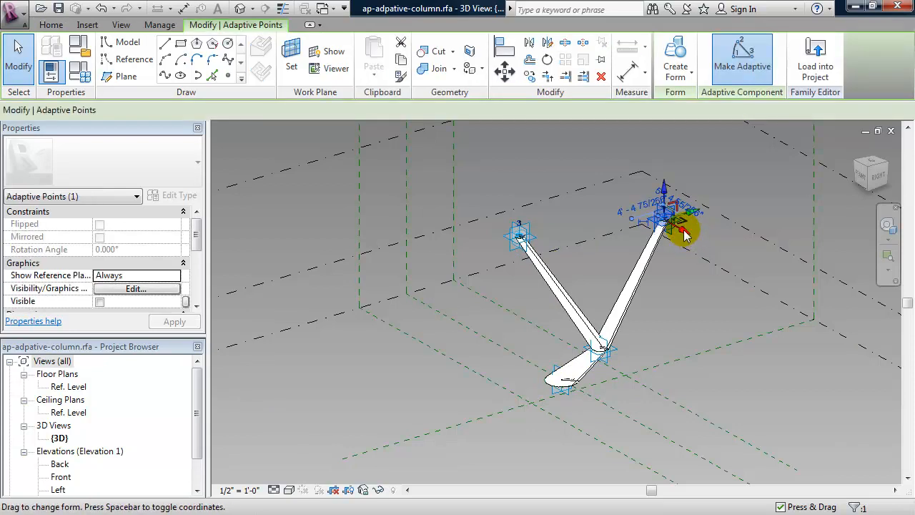
left_click_drag(684, 236, 670, 300)
left_click_drag(713, 247, 649, 209)
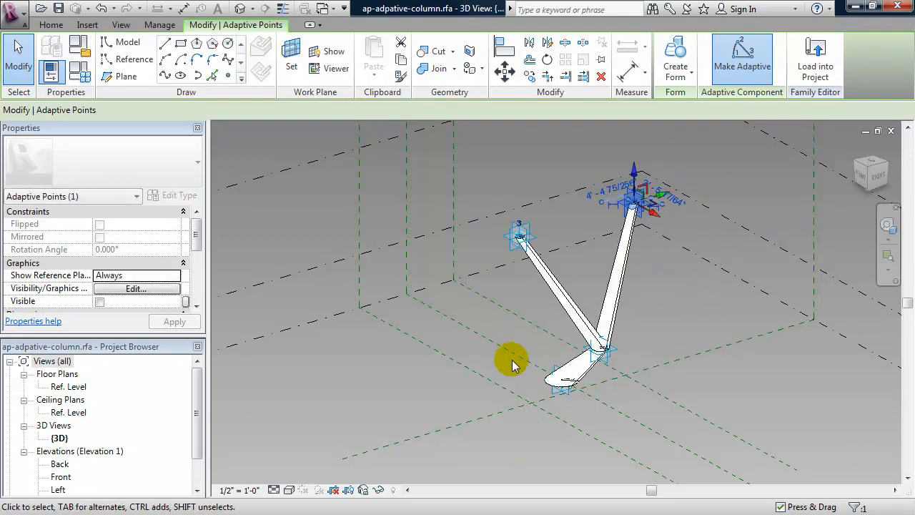
Raise placement point 2 at the branch junction, then return to the Roof-Mass.rfa 3D view.
left_click(609, 362)
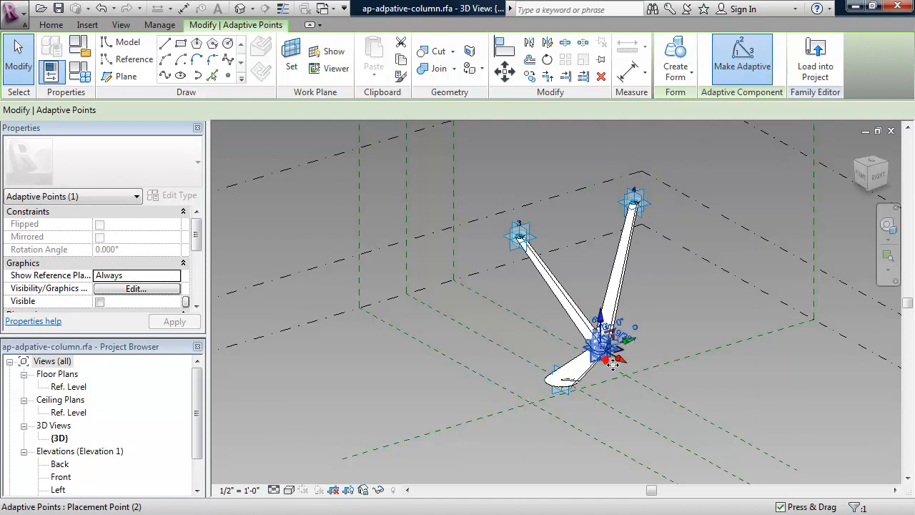
left_click_drag(623, 362, 572, 330)
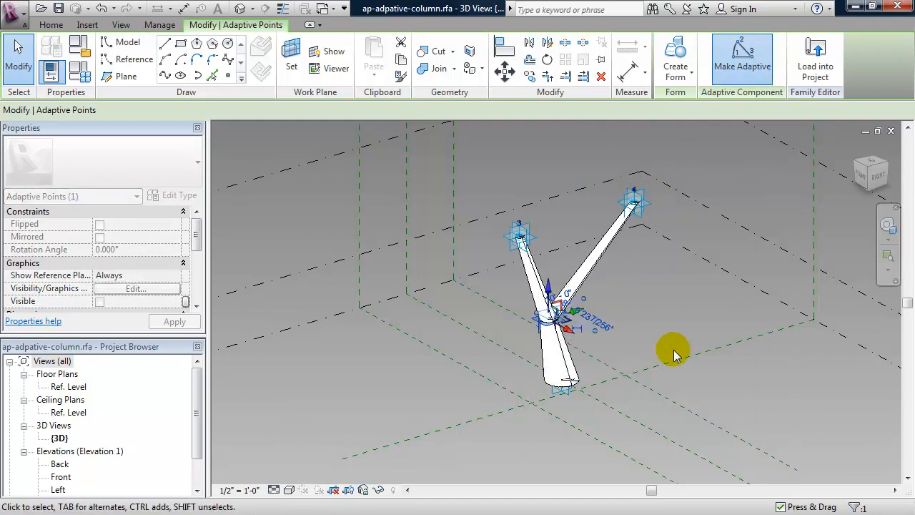
left_click(688, 317)
middle_click_drag(603, 361, 626, 351, "shift")
key("ctrl+Tab")
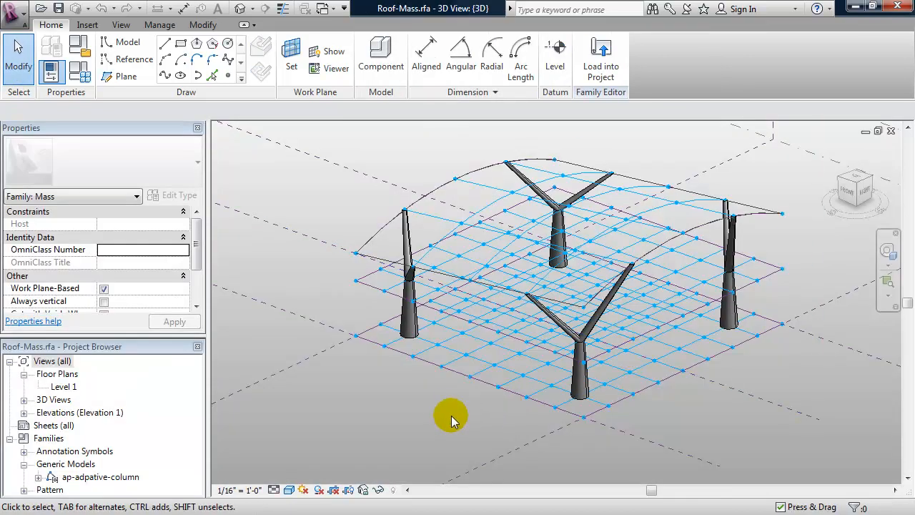
Delete the front ap-adpative-column and expand Generic Models > ap-adpative-column in the Project Browser.
middle_click_drag(447, 411, 460, 428, "shift")
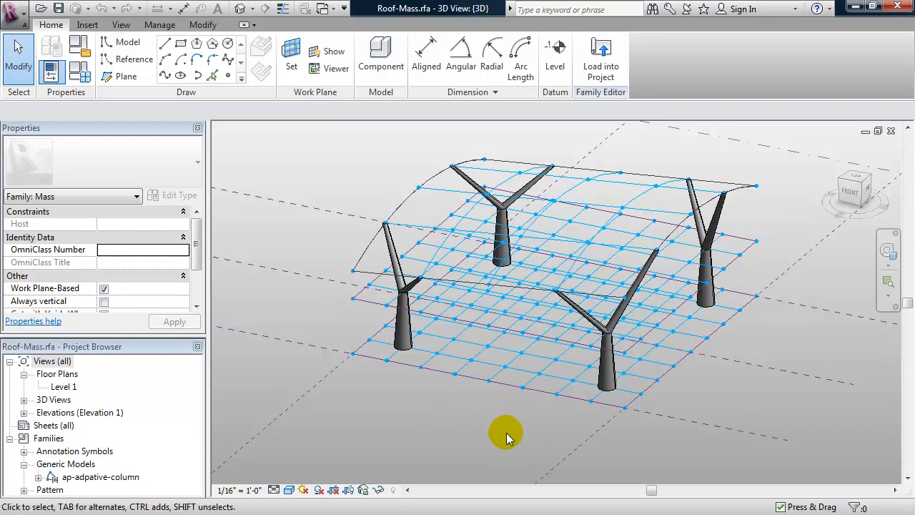
left_click(604, 366)
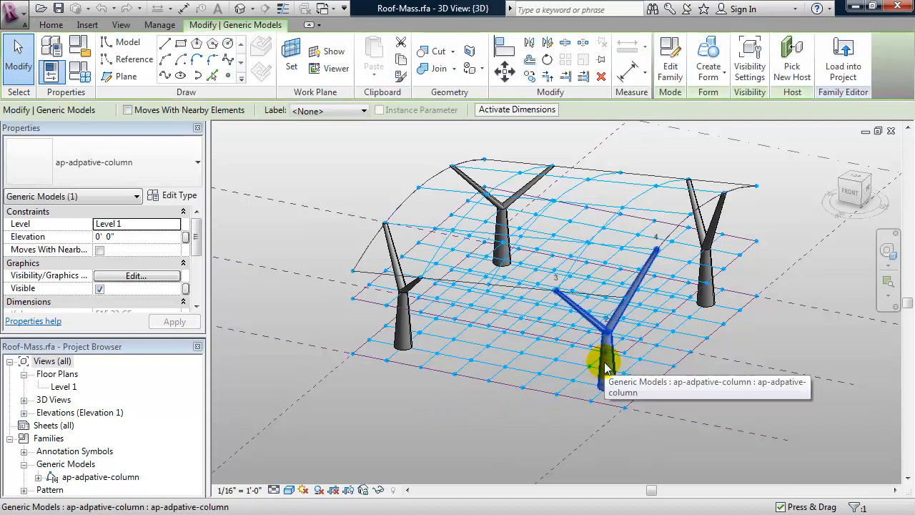
key("Escape")
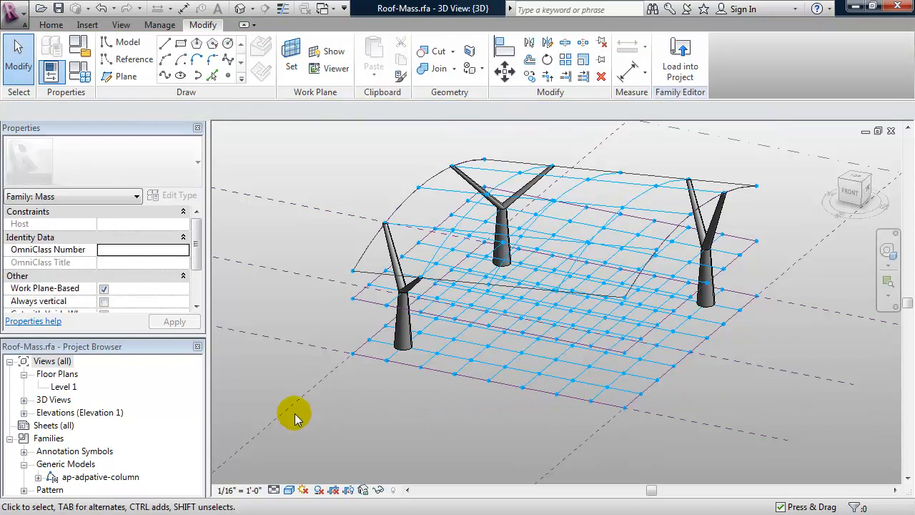
left_click(118, 478)
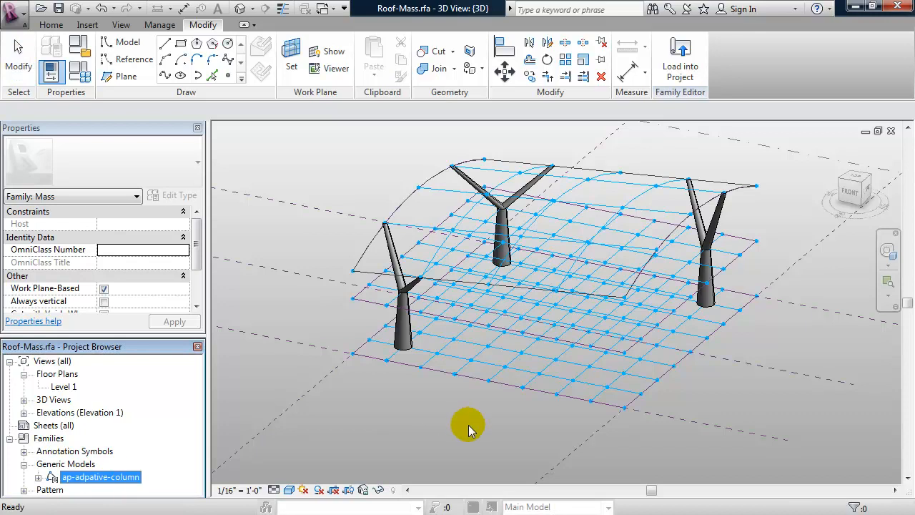
left_click(38, 477)
Drag the ap-adpative-column type into the view and snap its points to front divided-surface nodes.
left_click_drag(100, 489, 600, 390)
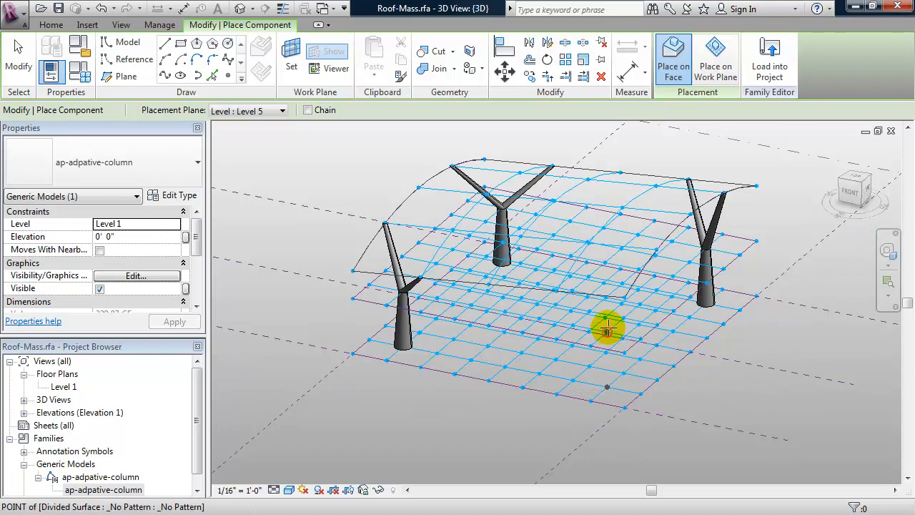
middle_click_drag(607, 327, 570, 351, "shift")
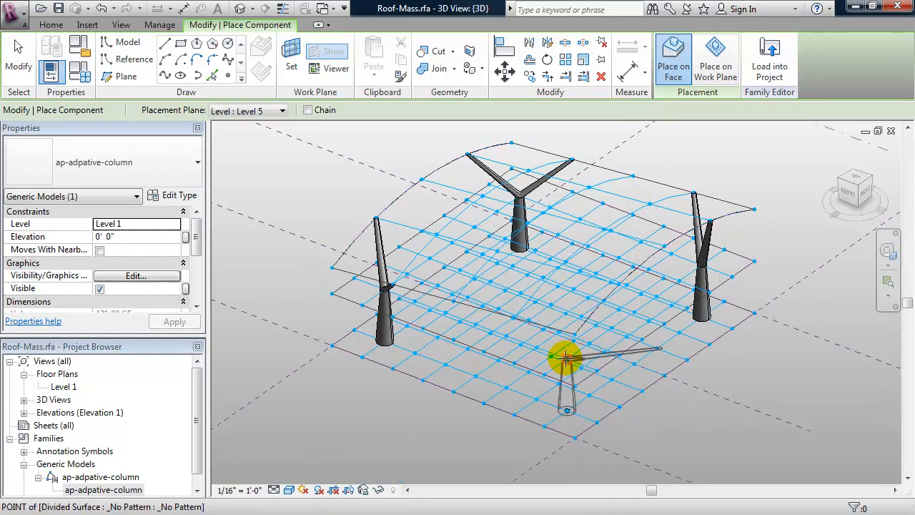
left_click(565, 359)
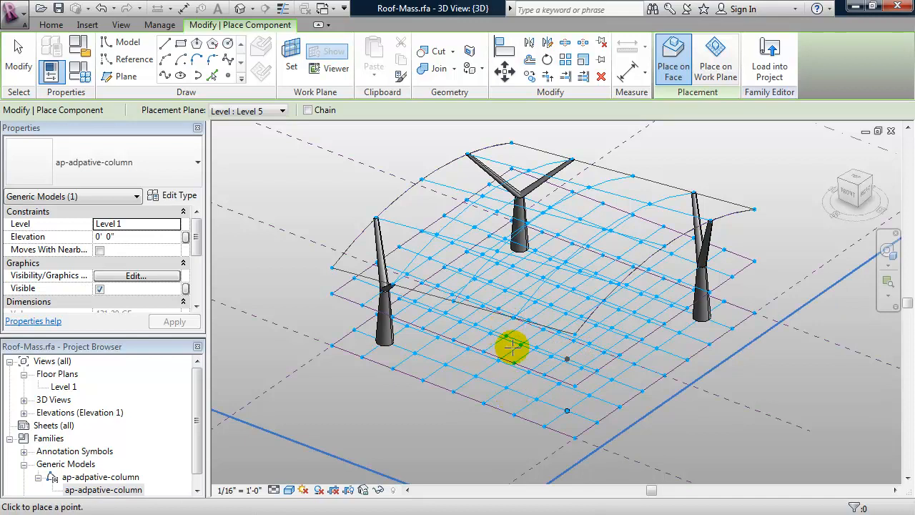
middle_click_drag(509, 334, 511, 367, "shift")
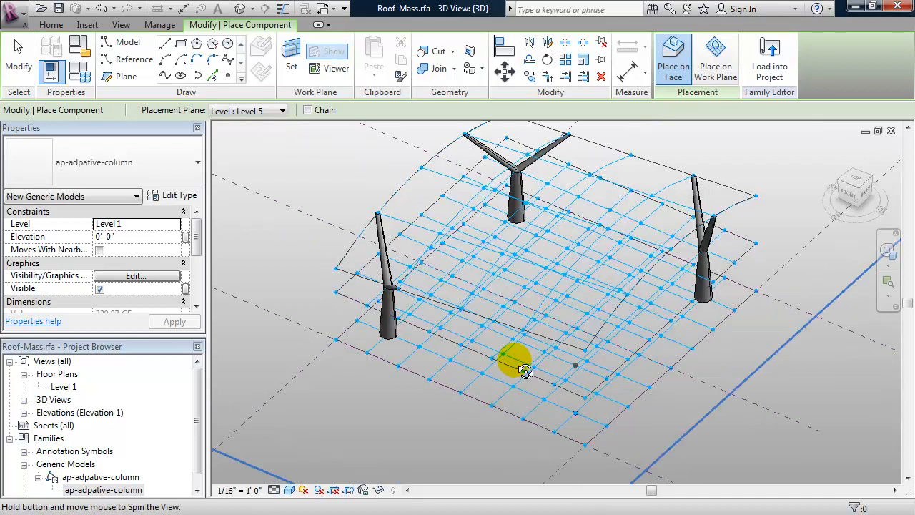
left_click(521, 329)
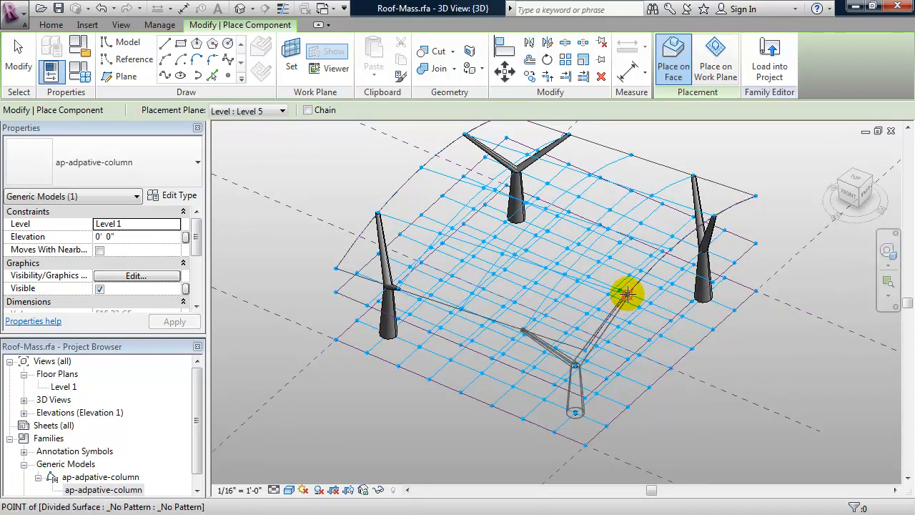
key("Escape")
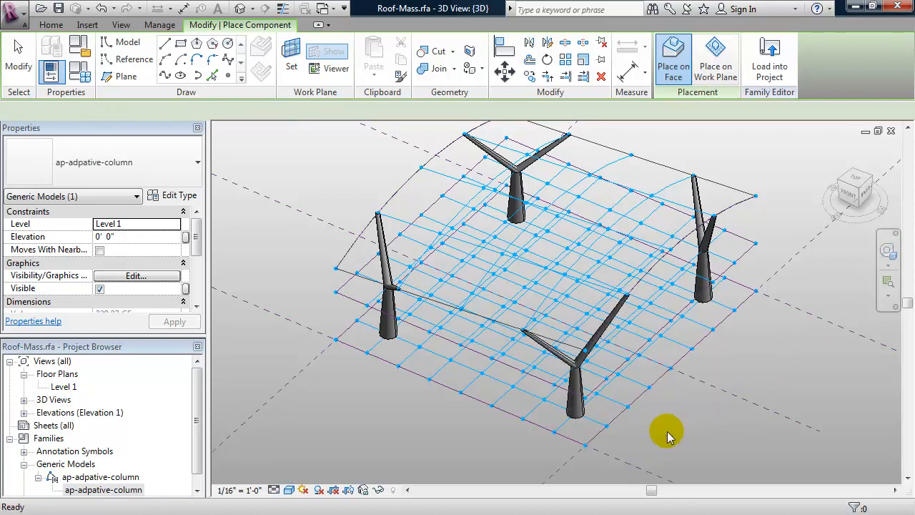
middle_click_drag(650, 434, 639, 374, "shift")
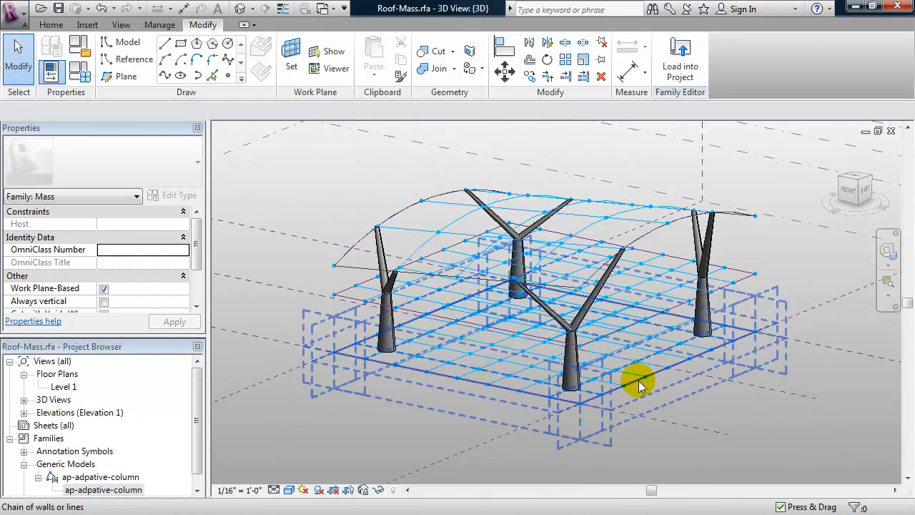
Drag the mass's left reference plane sideways to change the floor and roof extents.
middle_click_drag(582, 441, 545, 433, "shift")
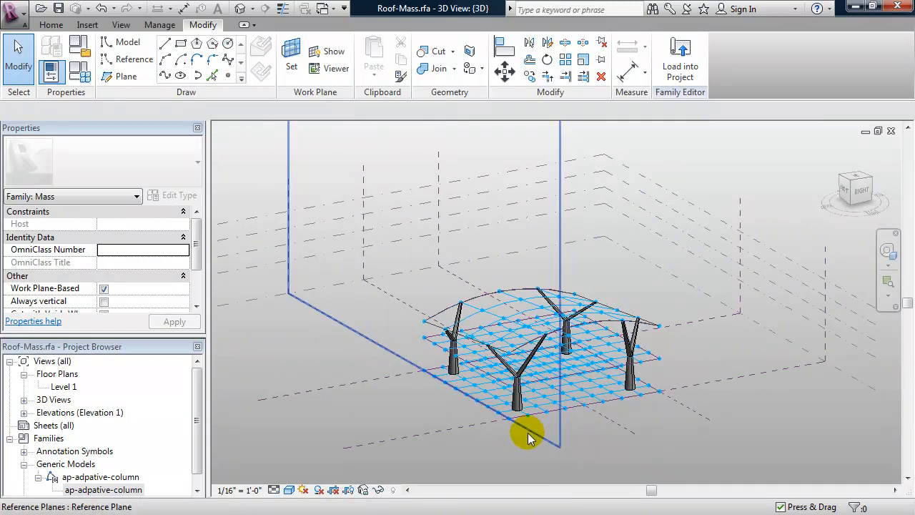
left_click(534, 436)
left_click_drag(533, 433, 633, 433)
Drag the right reference plane to a new position, then close the Roof-Mass view.
middle_click_drag(633, 433, 555, 408, "shift")
left_click(554, 430)
left_click_drag(556, 431, 488, 414)
middle_click_drag(488, 415, 412, 428, "shift")
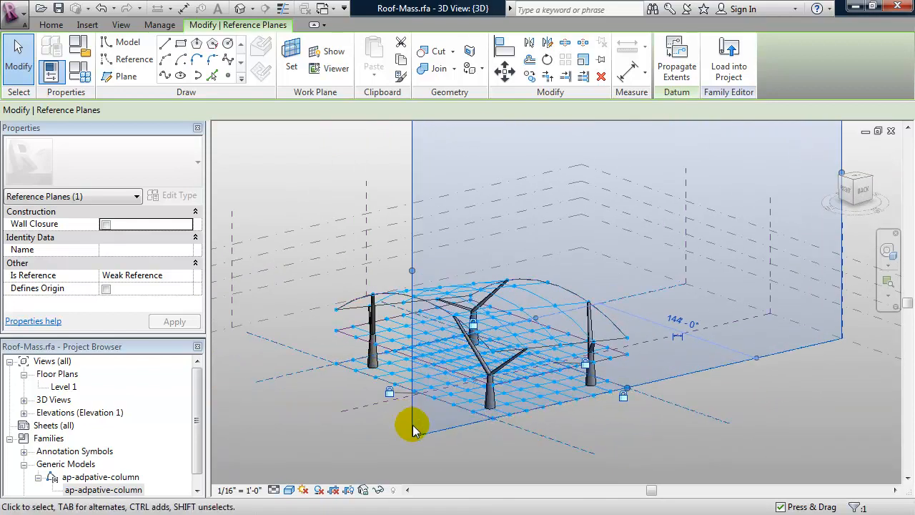
left_click(891, 131)
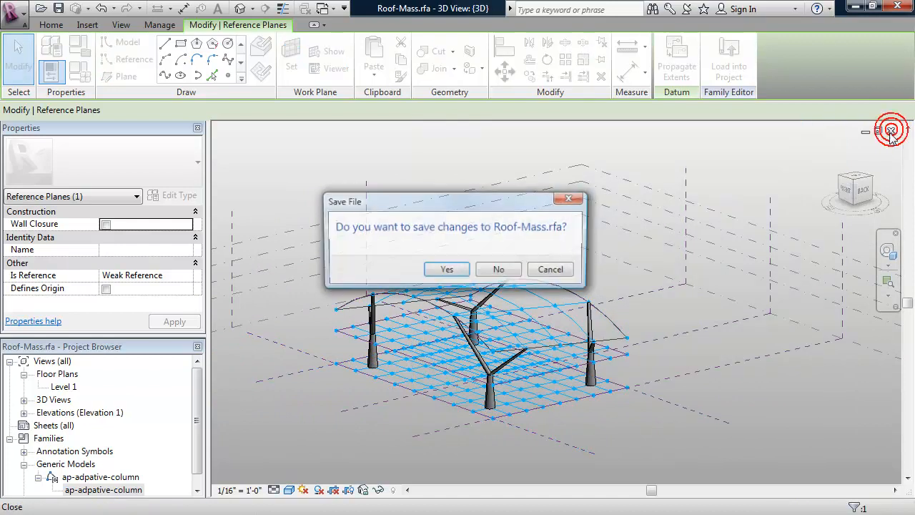
Close Roof-Mass and the column family, discarding unsaved changes to both.
left_click(493, 269)
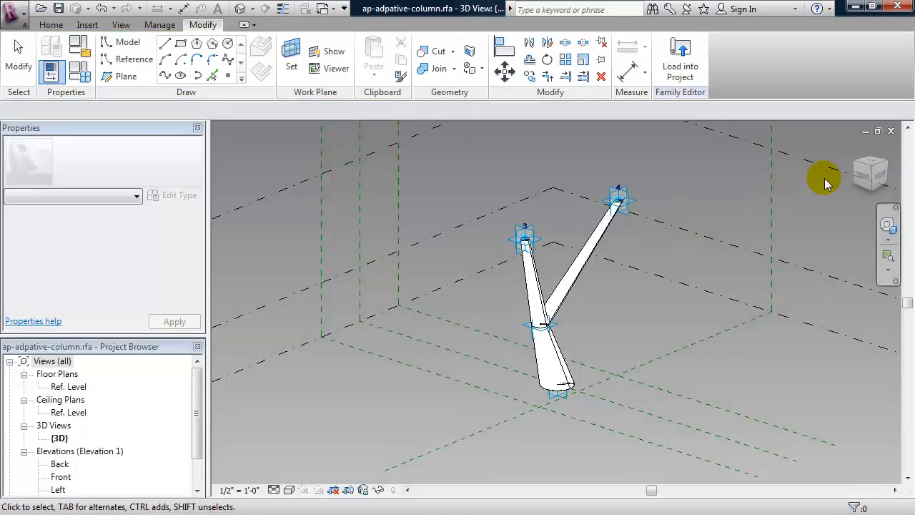
left_click(891, 131)
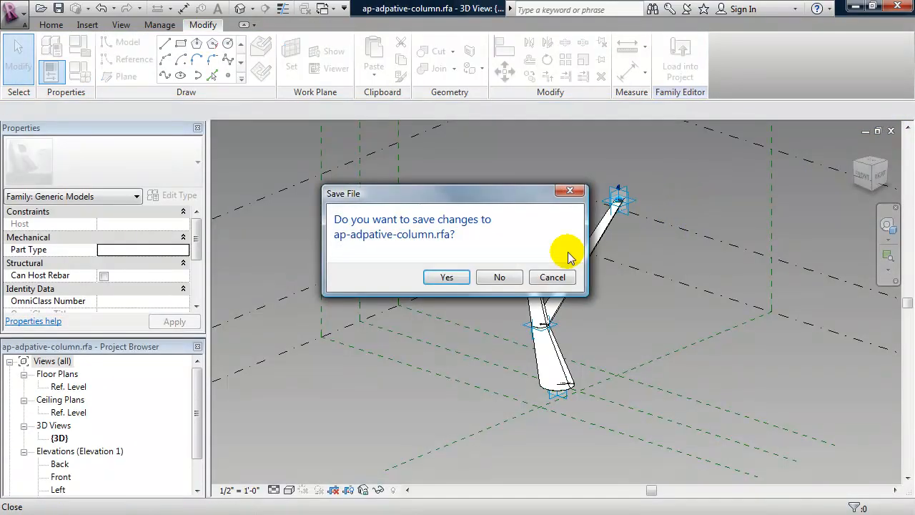
left_click(500, 277)
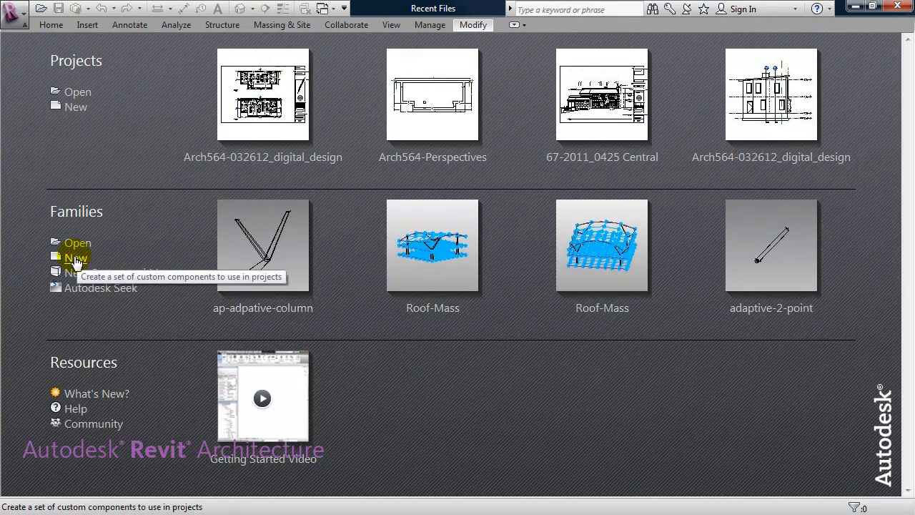
Create a new family from the Generic Model Adaptive.rft template.
left_click(75, 258)
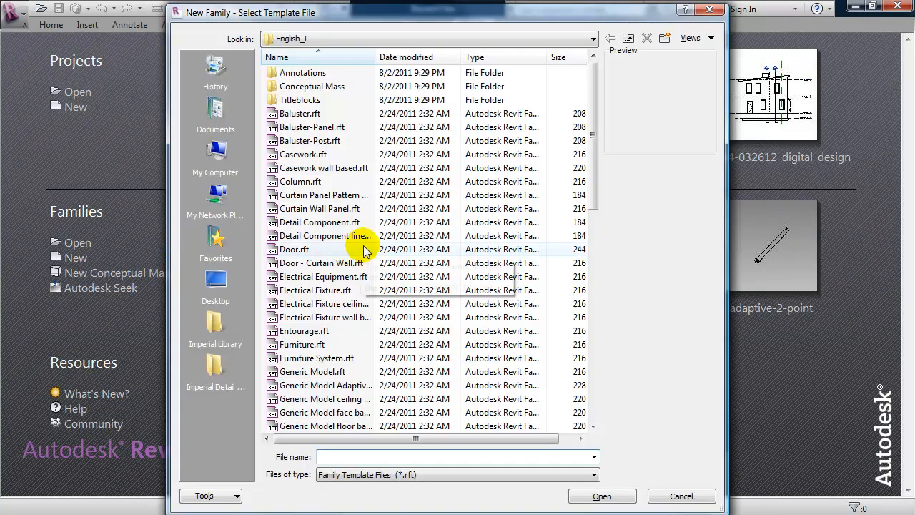
left_click_drag(592, 180, 594, 213)
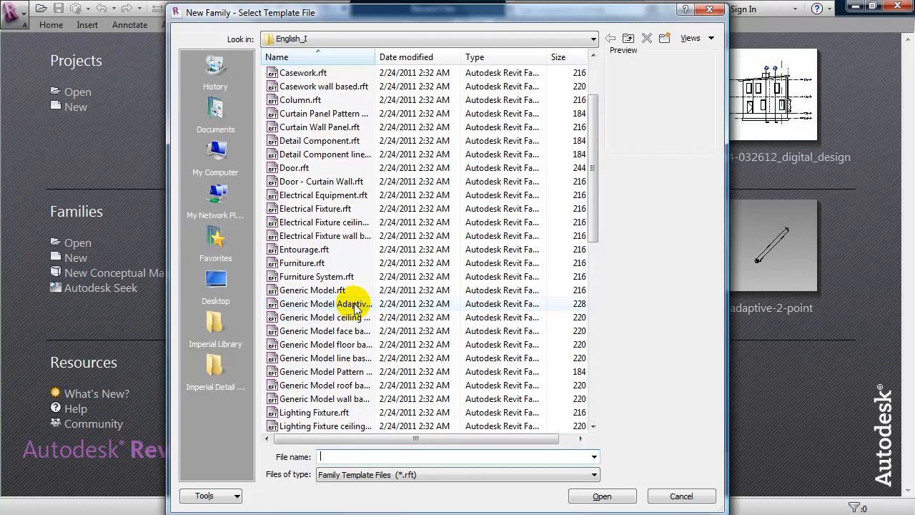
left_click_drag(374, 56, 436, 57)
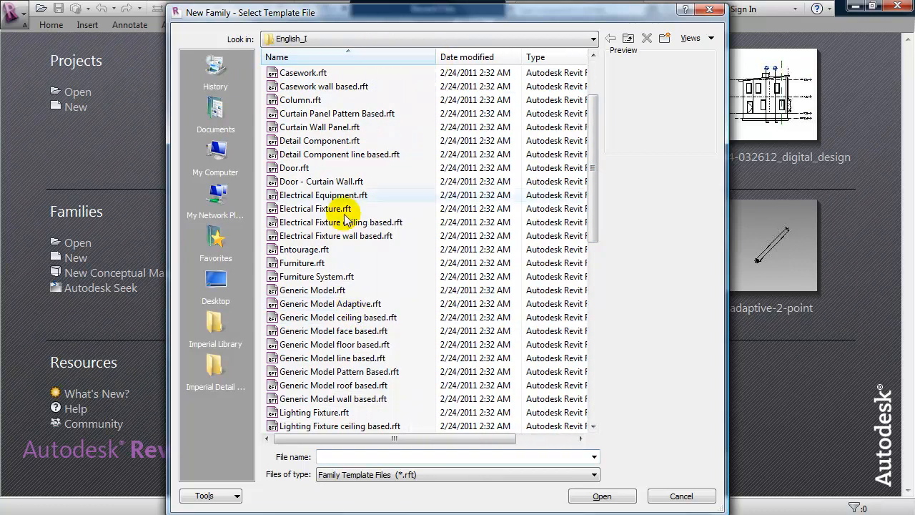
left_click(351, 305)
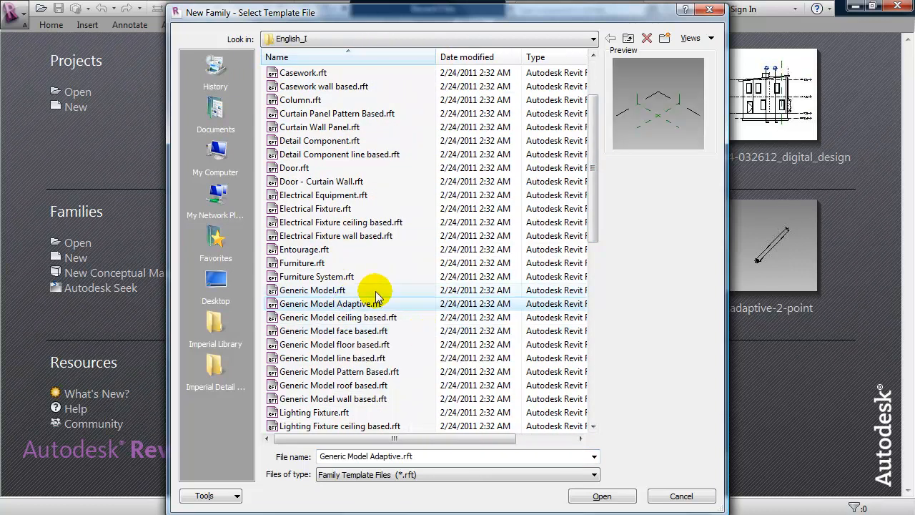
left_click(591, 495)
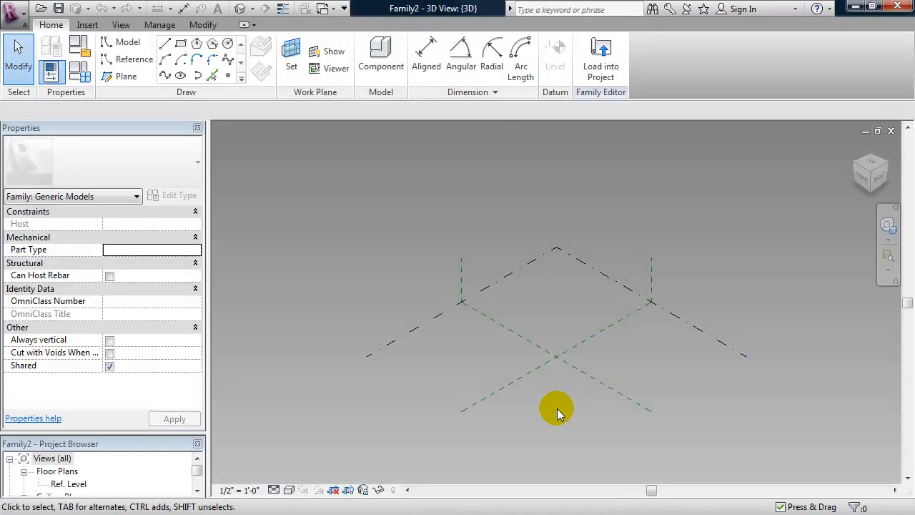
Make two offset copies of the Center (Front/Back) reference plane.
middle_click_drag(564, 415, 543, 371, "shift")
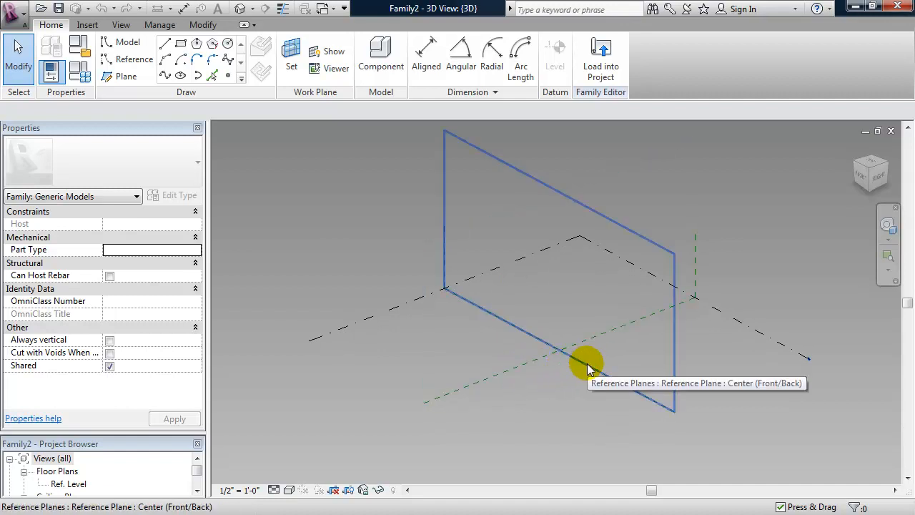
mouse_move(537, 384)
middle_mouse_down("shift")
mouse_move(534, 361)
mouse_move(538, 383)
middle_mouse_up("shift")
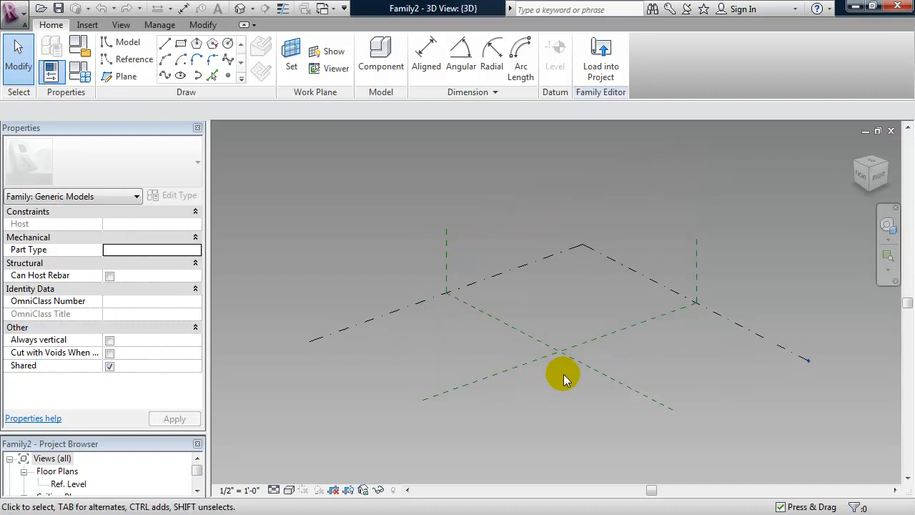
left_click(540, 401)
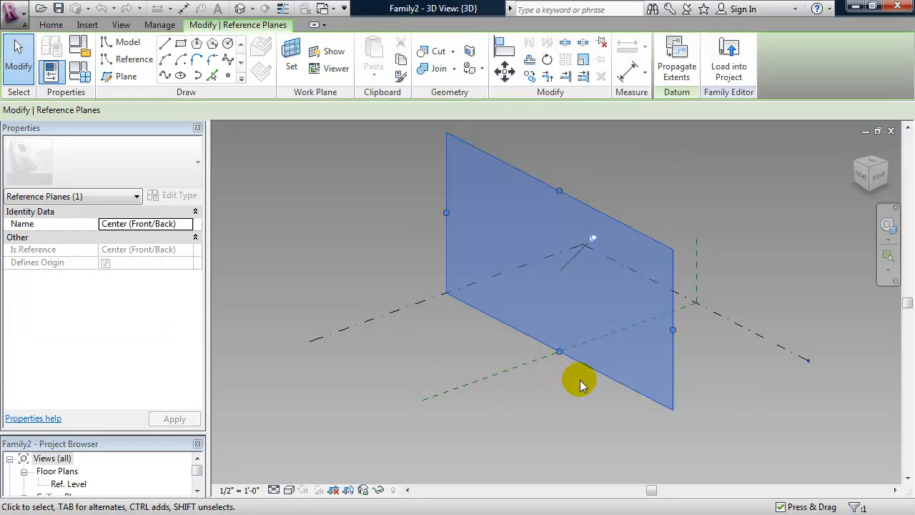
left_click_drag(601, 372, 555, 393)
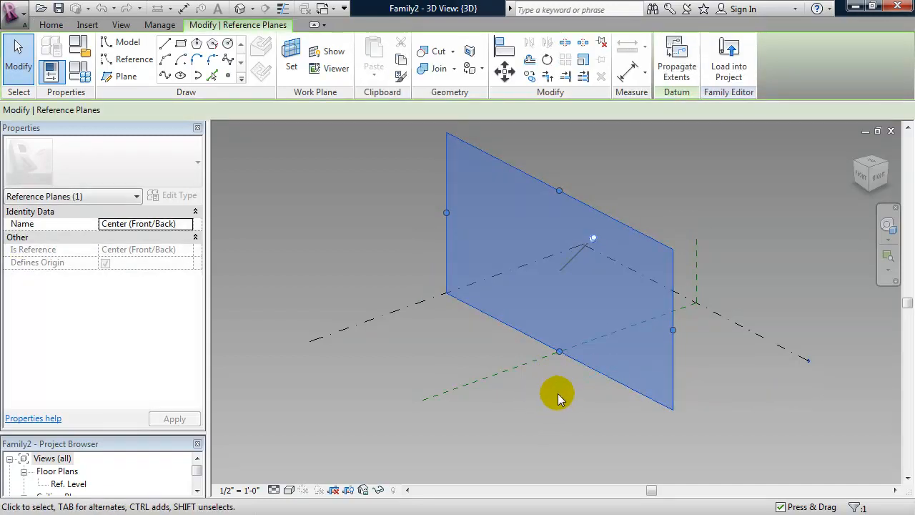
left_click_drag(601, 370, 554, 388, "ctrl")
left_click(649, 397)
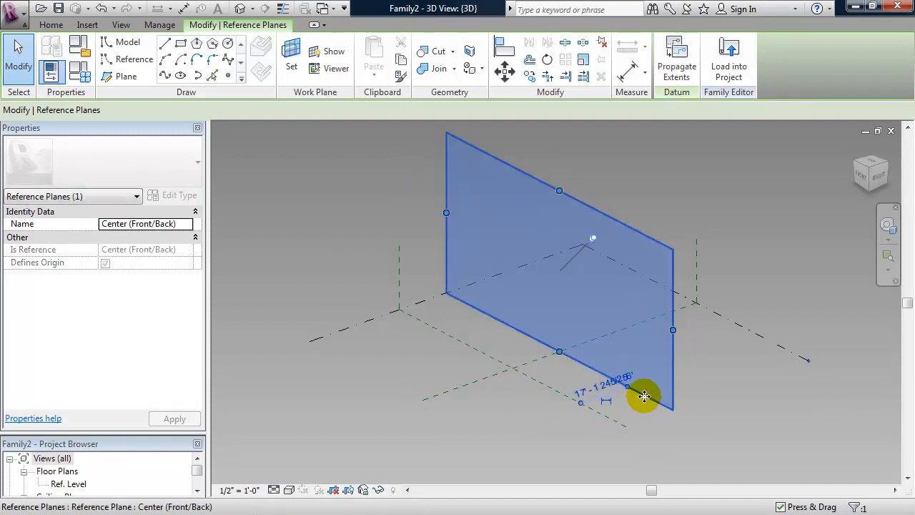
left_click_drag(632, 397, 675, 386)
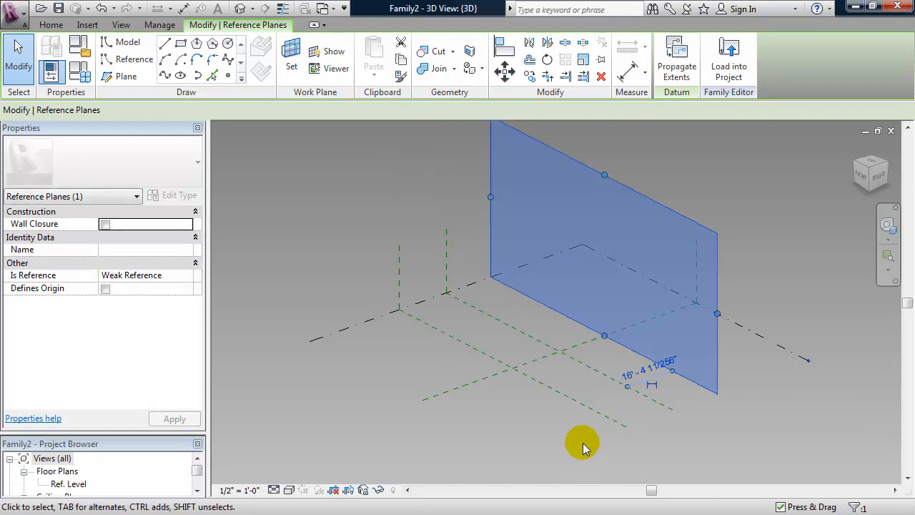
Set both copied reference planes to a 10' offset spacing.
left_click(598, 408)
left_click(600, 386)
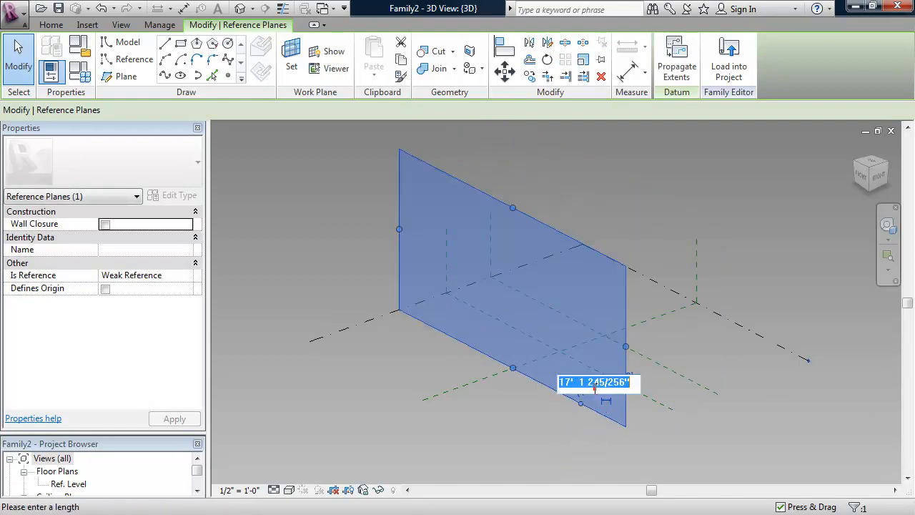
type("10")
key("Return")
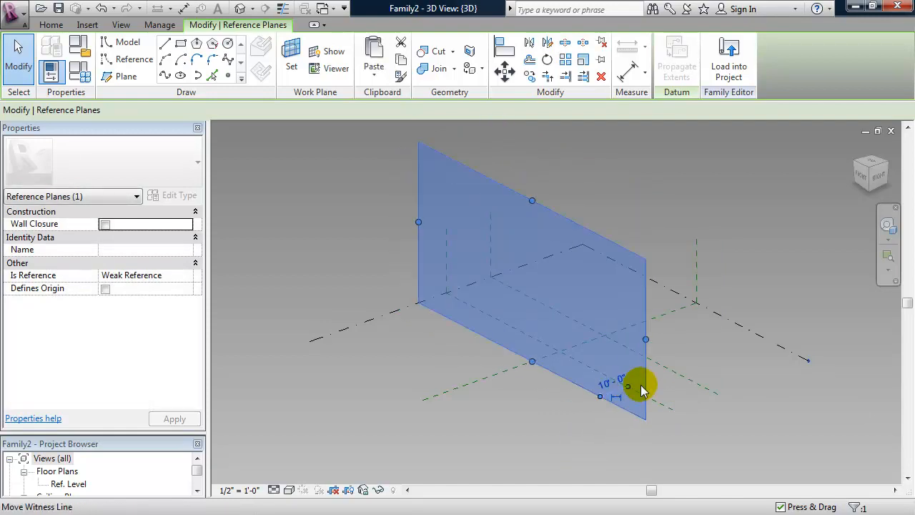
left_click(656, 369)
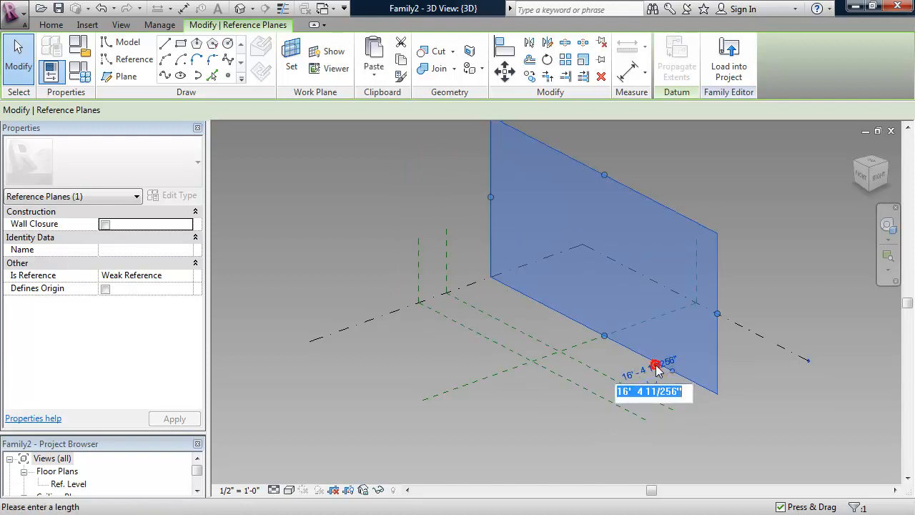
key("Return")
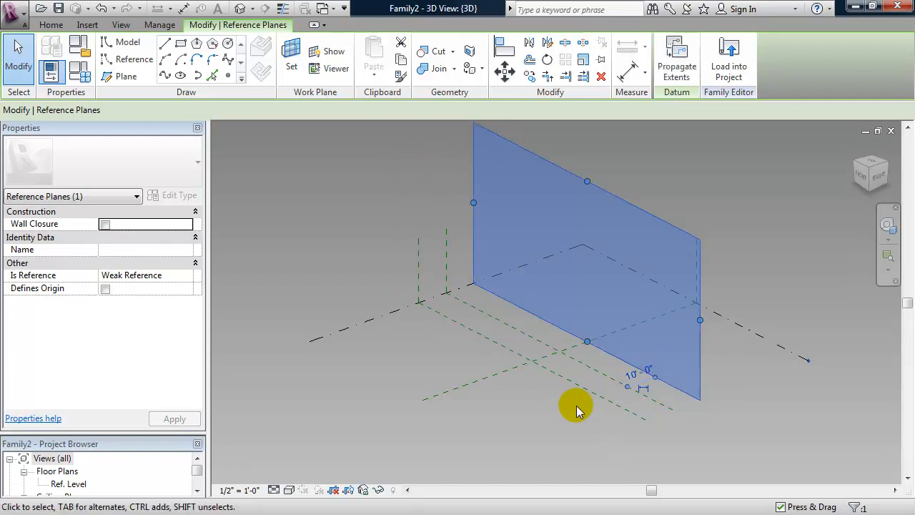
mouse_move(560, 406)
middle_mouse_down("shift")
mouse_move(580, 403)
mouse_move(529, 415)
mouse_move(554, 404)
middle_mouse_up("shift")
left_click(522, 401)
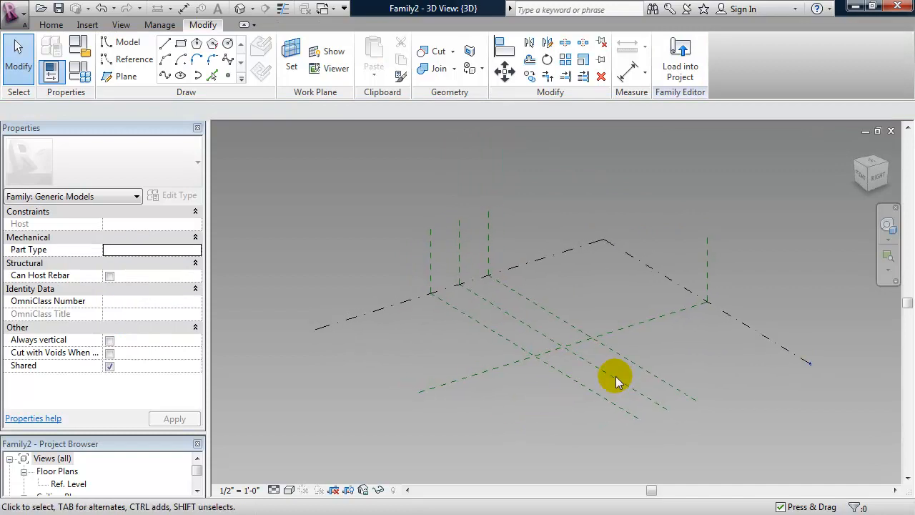
Copy Ref. Level up to create Level 2 at 10', then copy Level 2 up as Level 3.
left_click(751, 326)
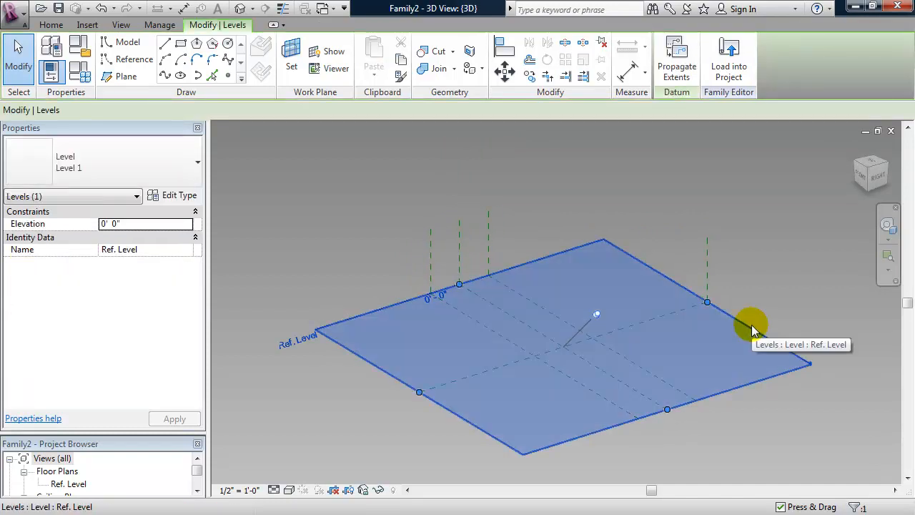
left_click_drag(751, 326, 750, 293, "ctrl")
left_click(363, 294)
type("10'")
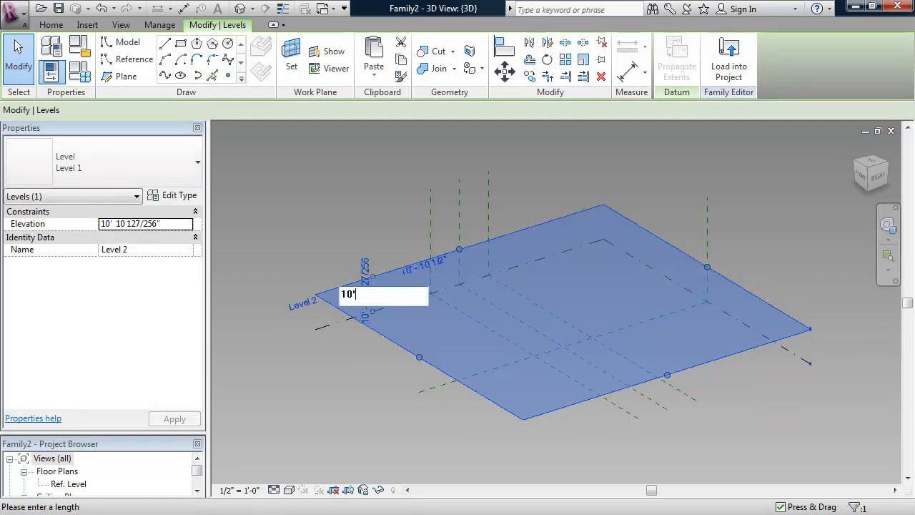
key("Return")
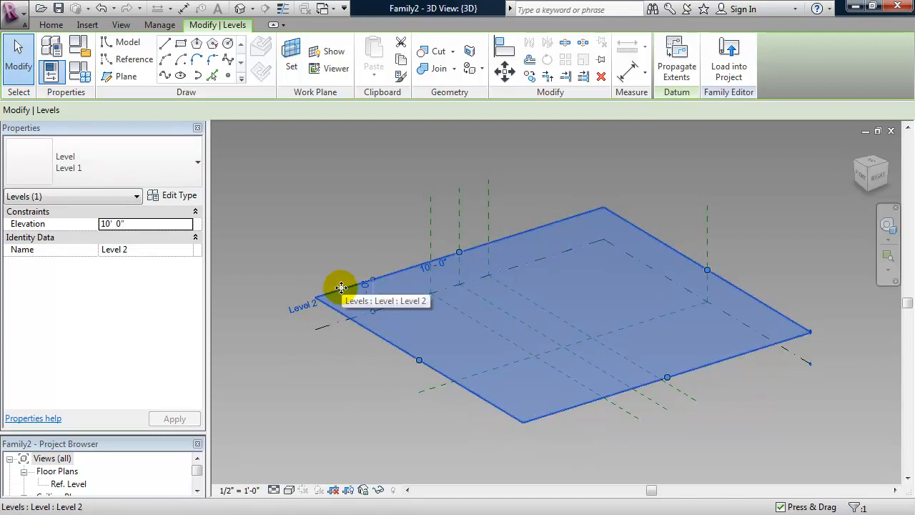
left_click_drag(341, 288, 343, 255, "ctrl")
left_click(368, 274)
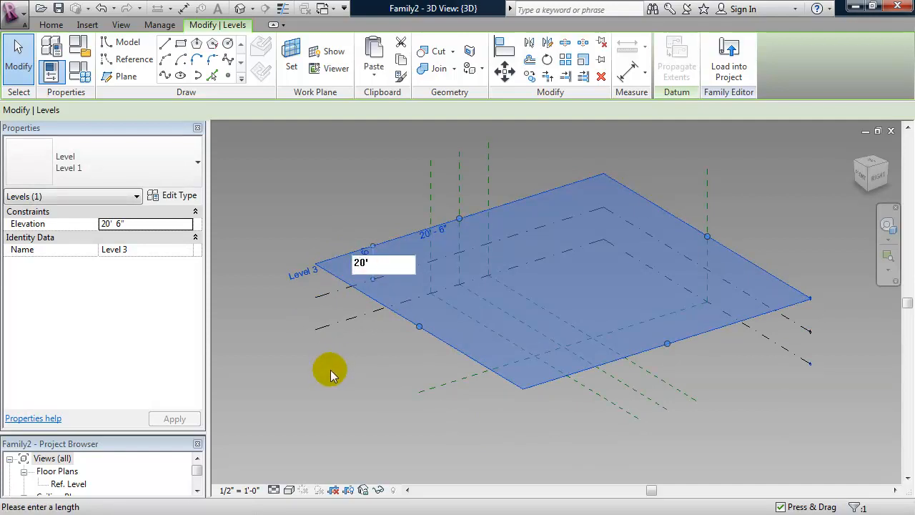
Confirm Level 3 at 20' above Level 2.
key("Return")
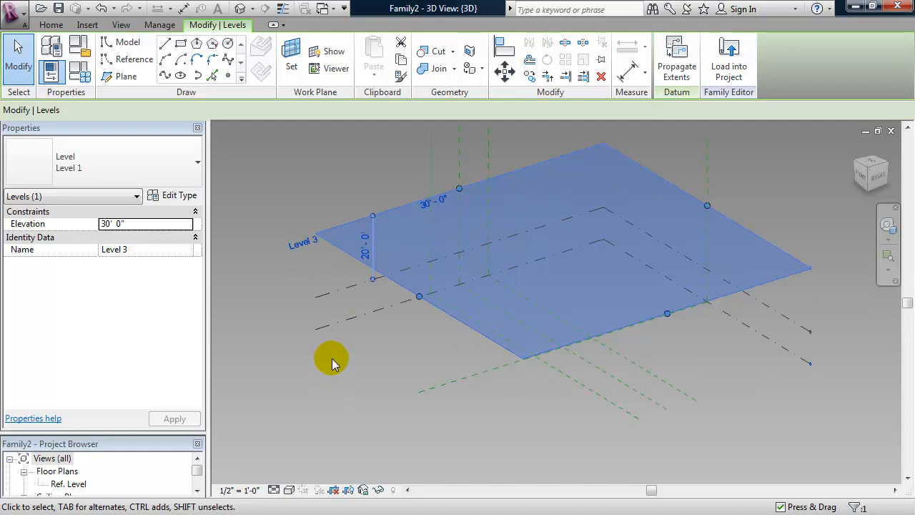
left_click(332, 365)
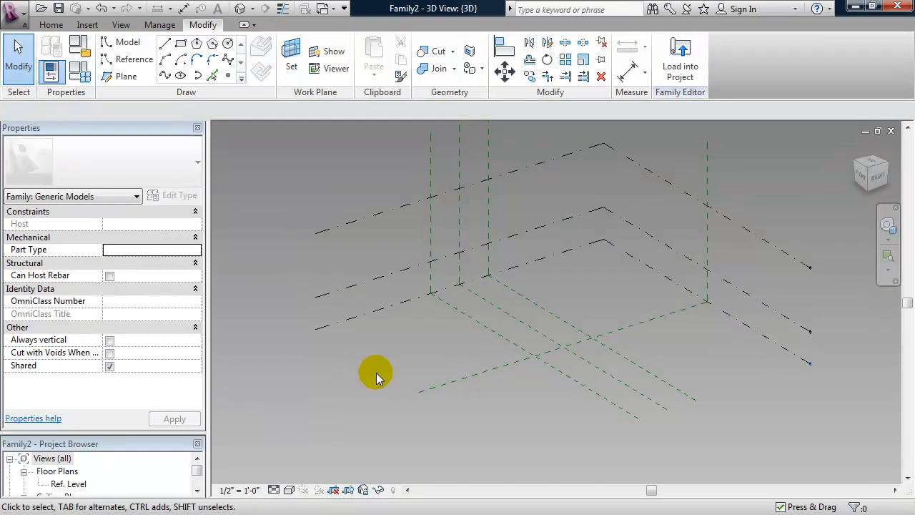
middle_click_drag(380, 370, 409, 381, "shift")
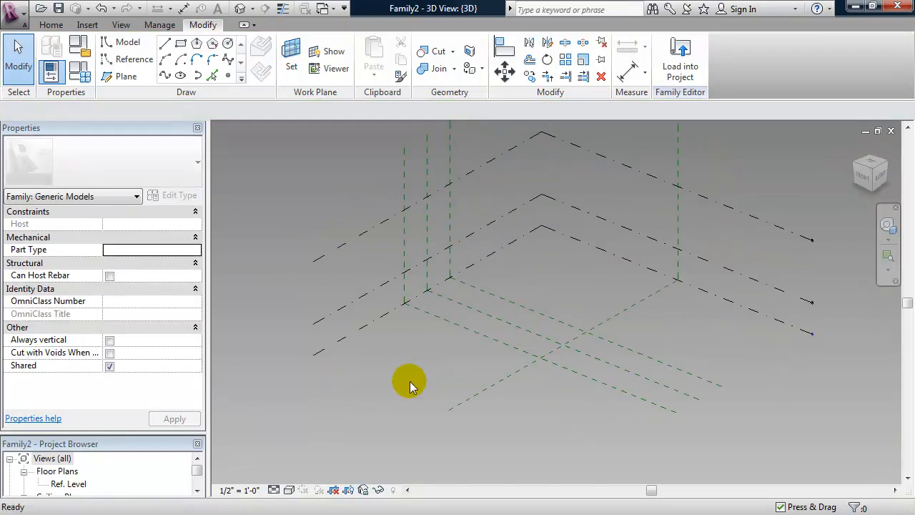
Select the Center (Left/Right) plane and view it face-on from the RIGHT ViewCube face, zoomed in.
left_click(481, 392)
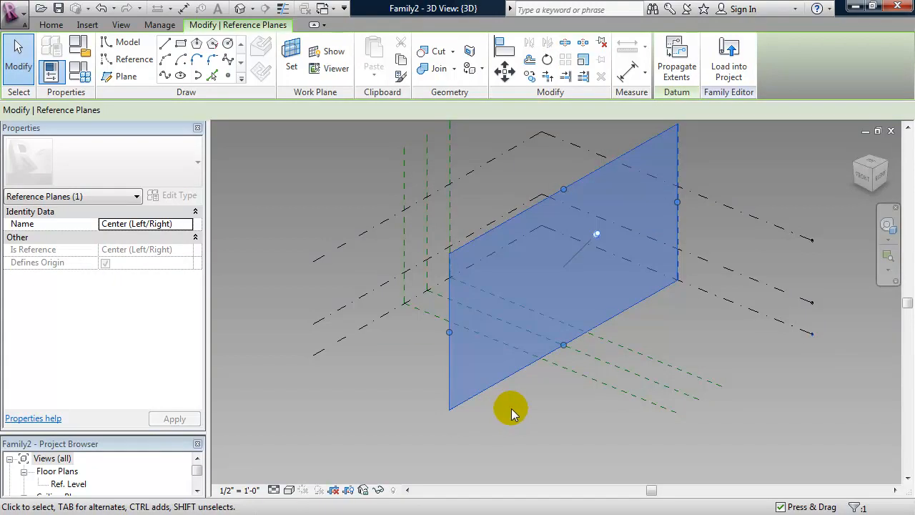
left_click(883, 182)
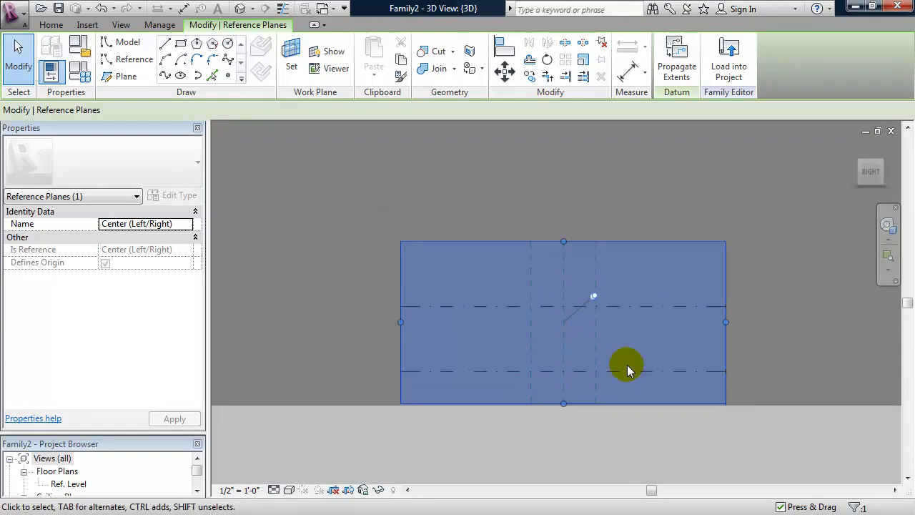
scroll(540, 384, "up", 2)
middle_click_drag(537, 382, 501, 388)
scroll(504, 383, "up", 2)
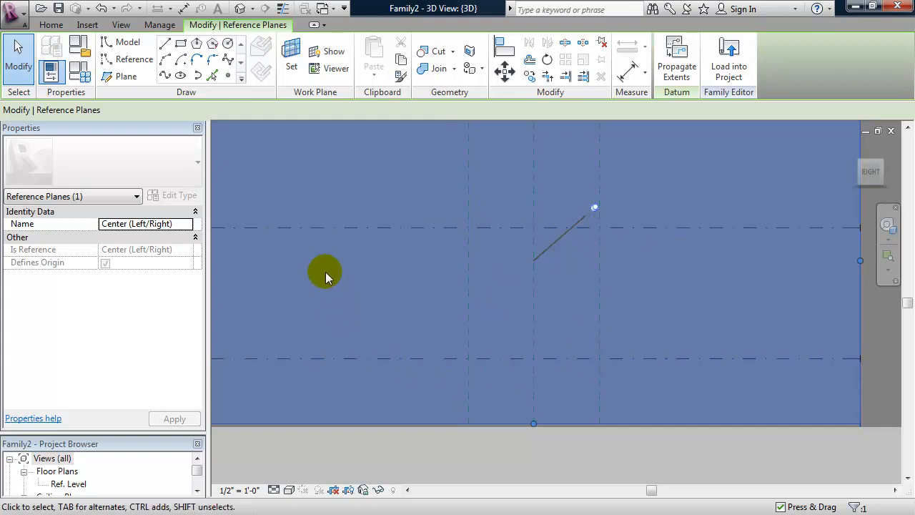
Place four Point Elements at the level and reference-plane intersections on the centre plane.
left_click(228, 77)
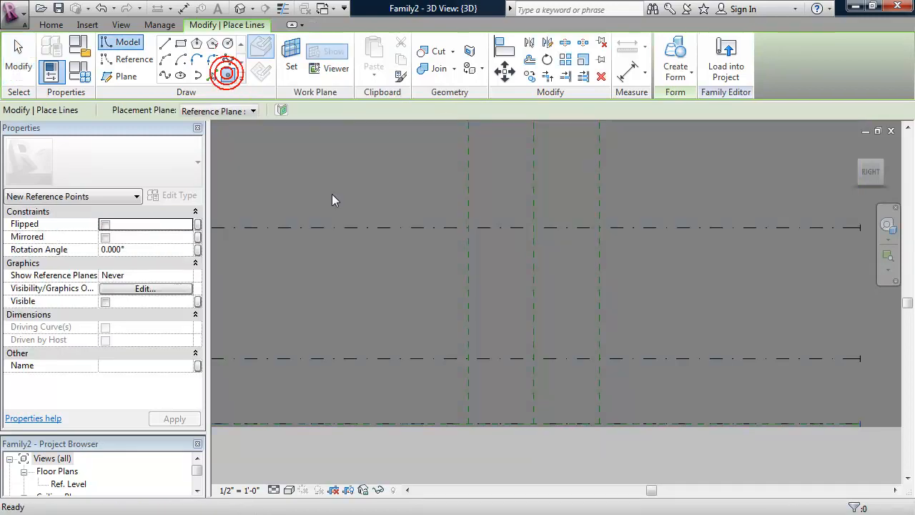
left_click(533, 424)
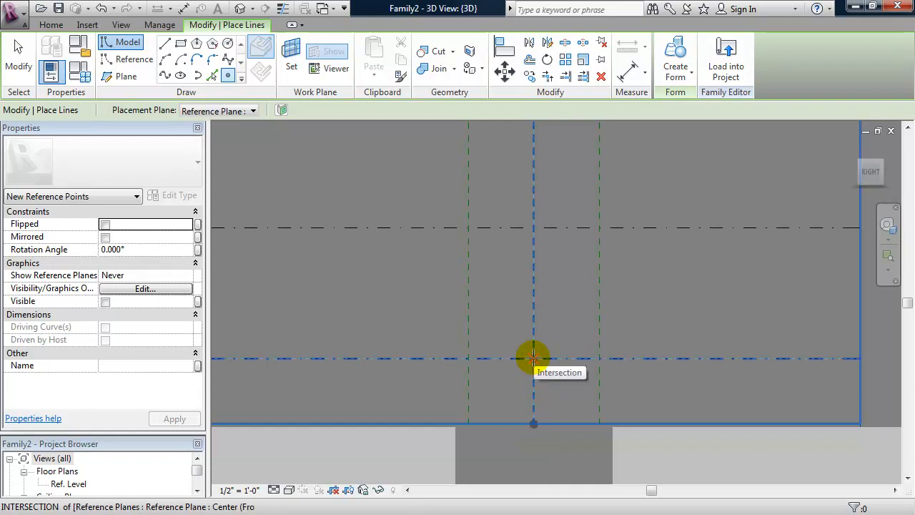
left_click(533, 358)
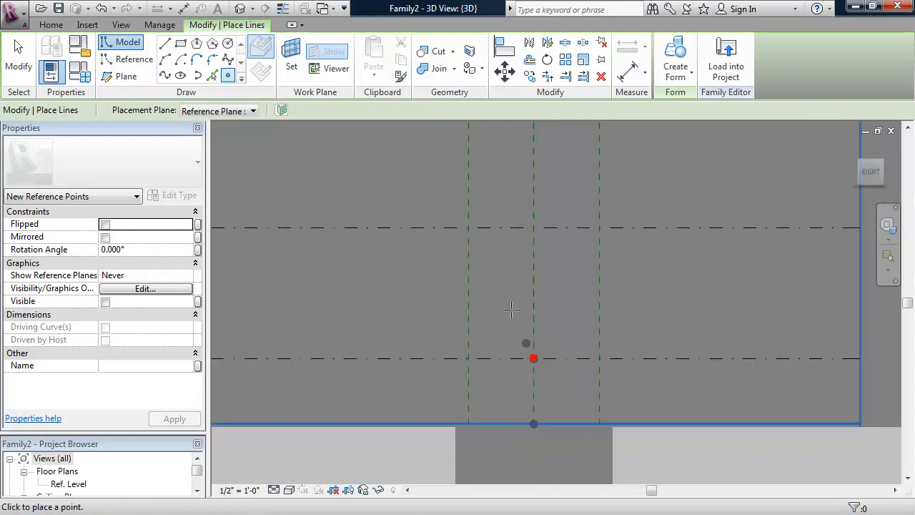
left_click(468, 227)
left_click(598, 227)
key("Escape")
key("Escape")
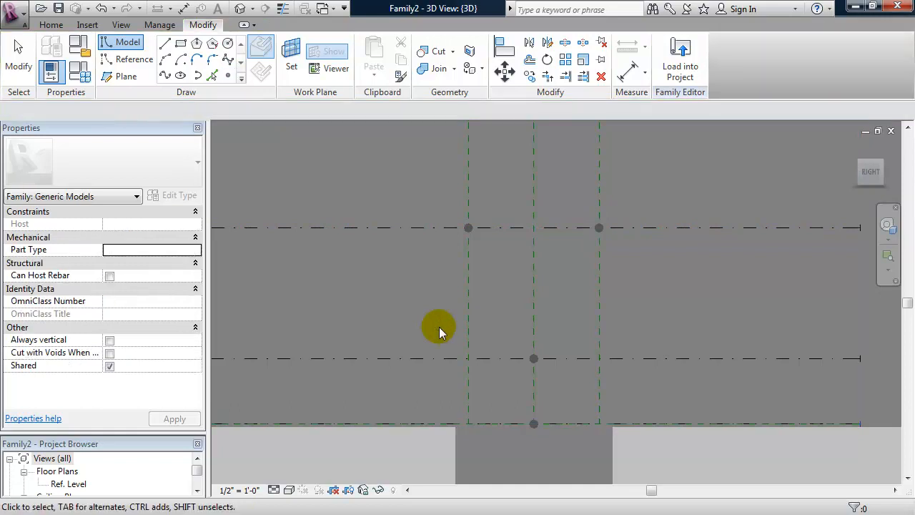
Orbit to a 3D angle and window-select the four reference points.
middle_click_drag(454, 340, 535, 404, "shift")
scroll(555, 400, "down", 1)
left_click_drag(474, 427, 597, 192)
left_click_drag(461, 434, 617, 188)
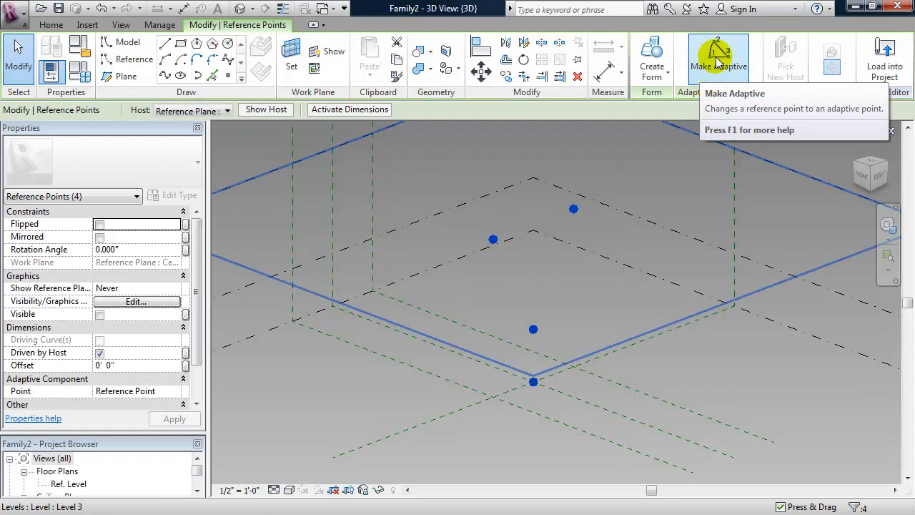
Make the four selected reference points adaptive and orbit to check their 1–4 numbering.
left_click(718, 63)
middle_click_drag(597, 318, 584, 296, "shift")
middle_click_drag(549, 375, 627, 359, "shift")
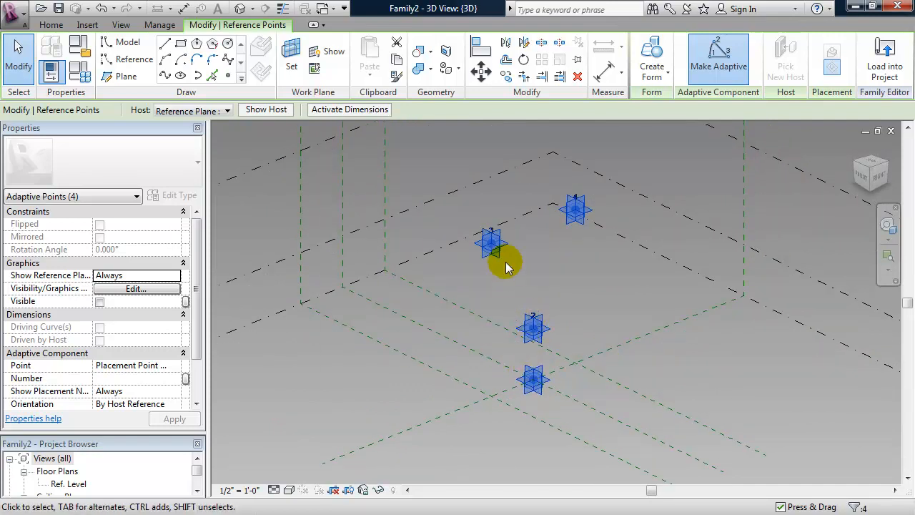
mouse_move(599, 285)
middle_mouse_down("shift")
mouse_move(580, 286)
mouse_move(599, 272)
middle_mouse_up("shift")
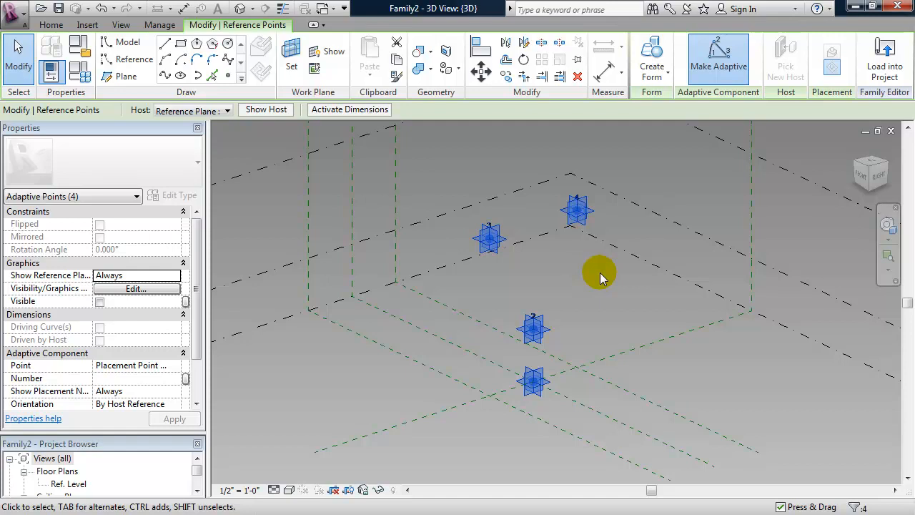
middle_click_drag(587, 279, 583, 248)
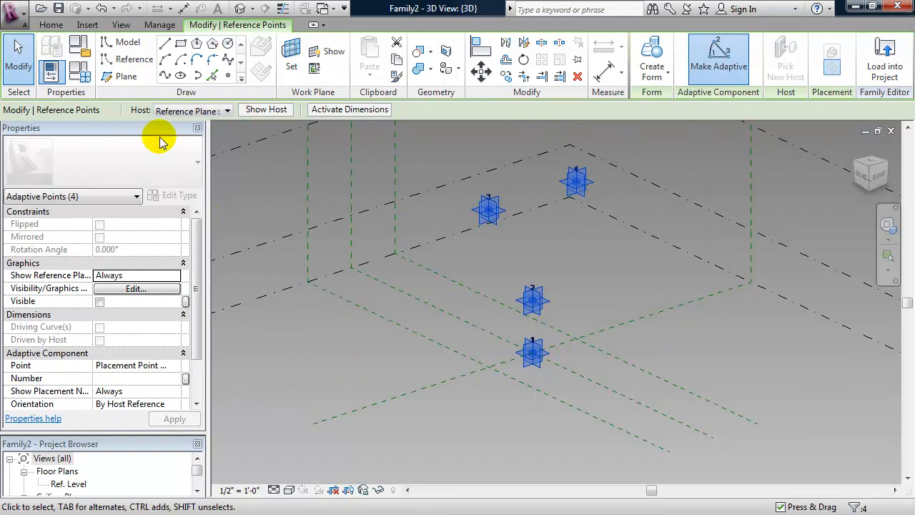
Select adaptive point 1's horizontal placement plane as the work plane.
left_click(140, 62)
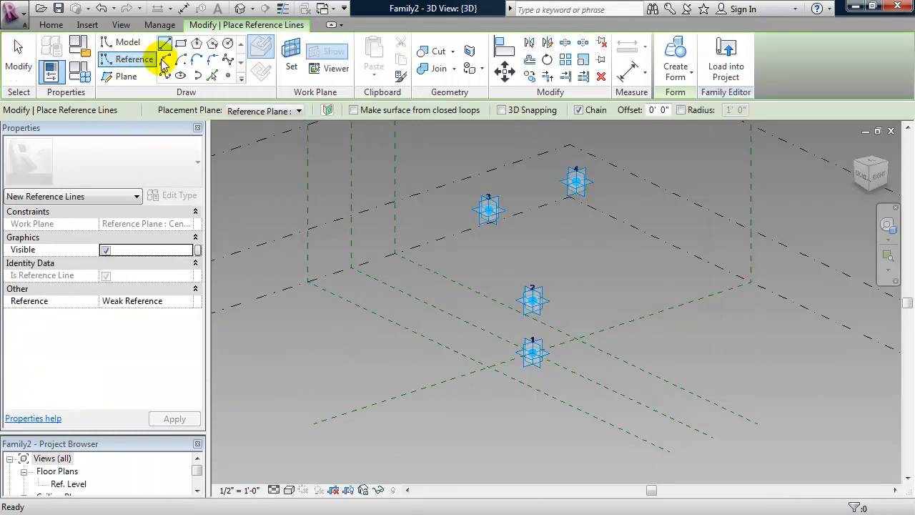
left_click(228, 43)
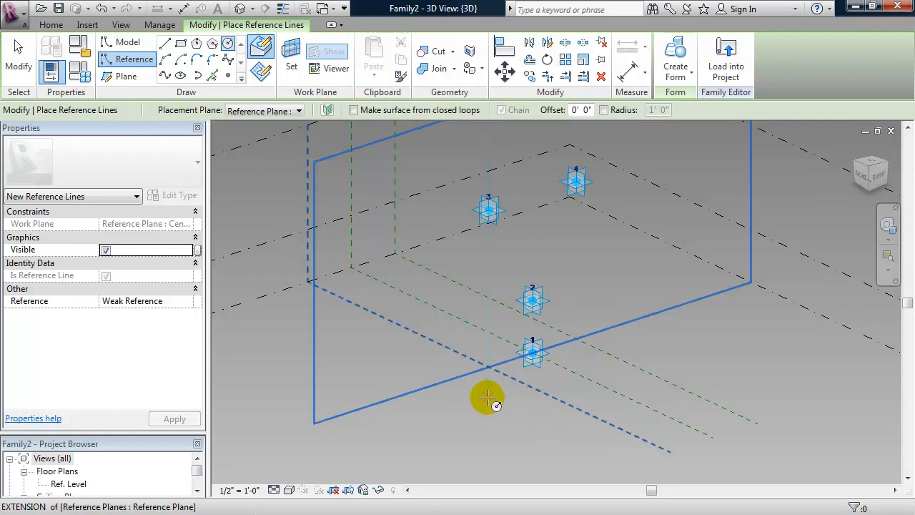
key("Escape")
key("Escape")
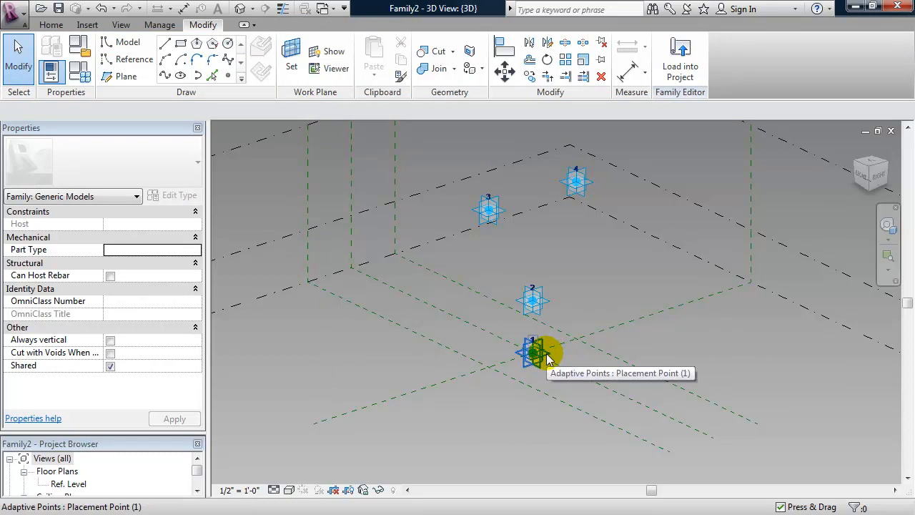
key("Tab")
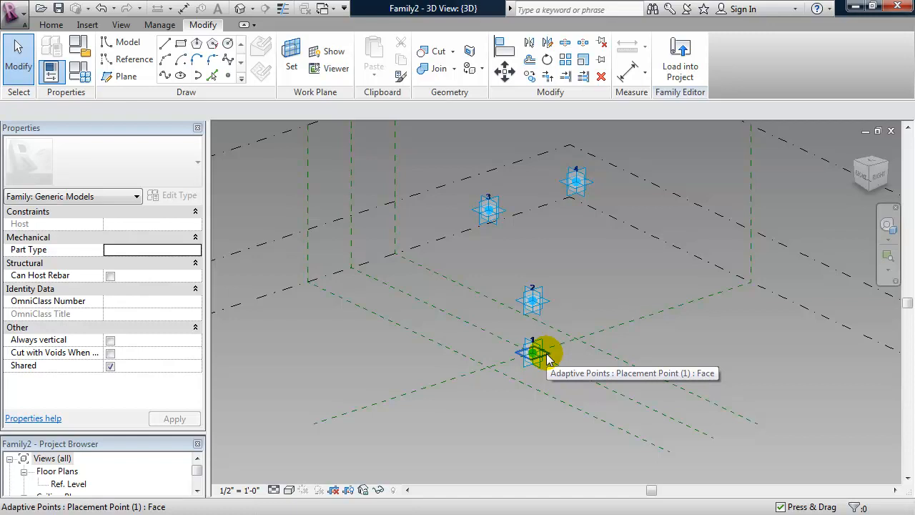
left_click(546, 356)
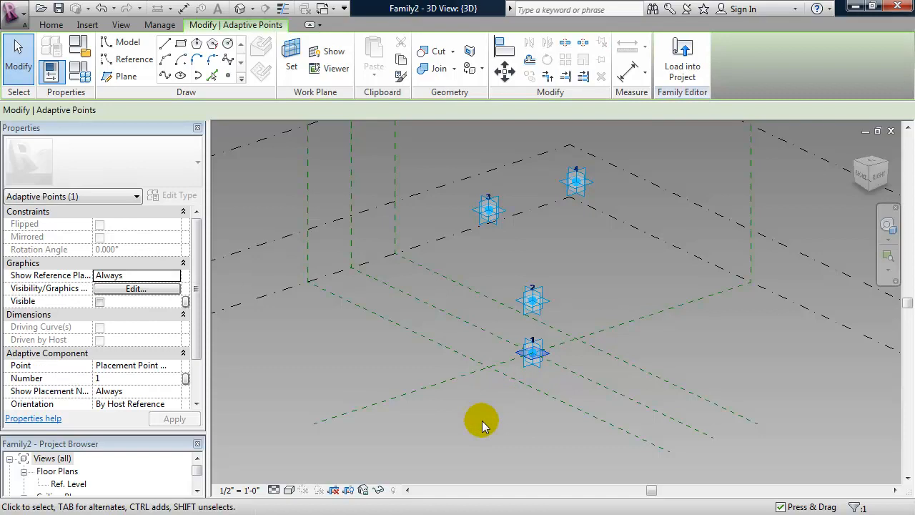
Draw a 15'-0" radius reference circle centred on point 1 and select it.
left_click(126, 60)
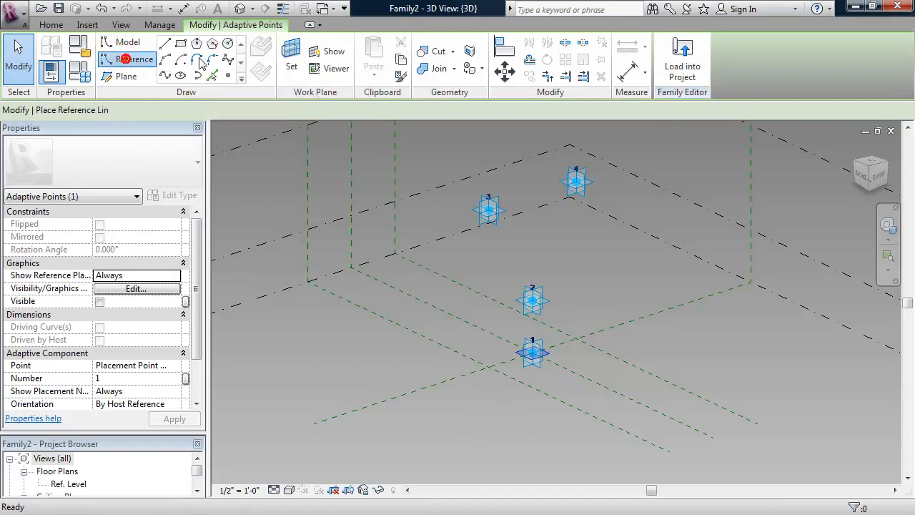
left_click(227, 43)
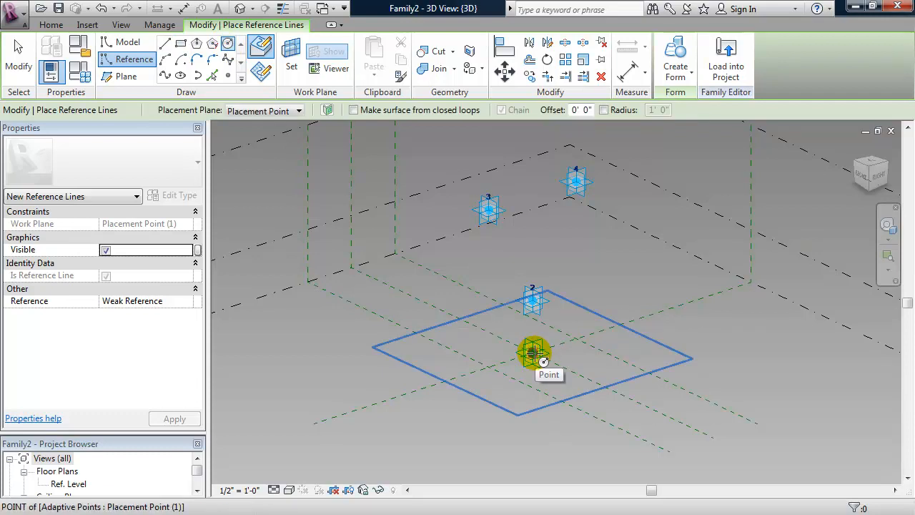
left_click(533, 352)
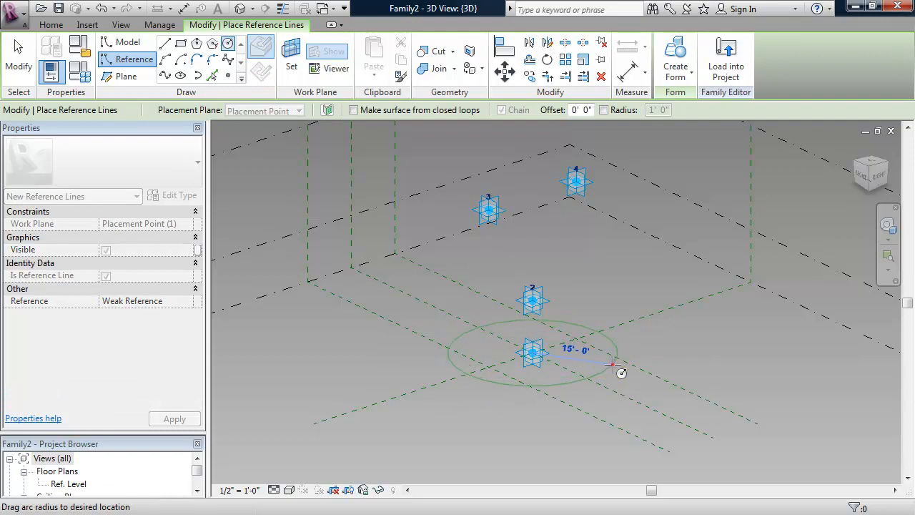
left_click(613, 366)
key("Escape")
key("Escape")
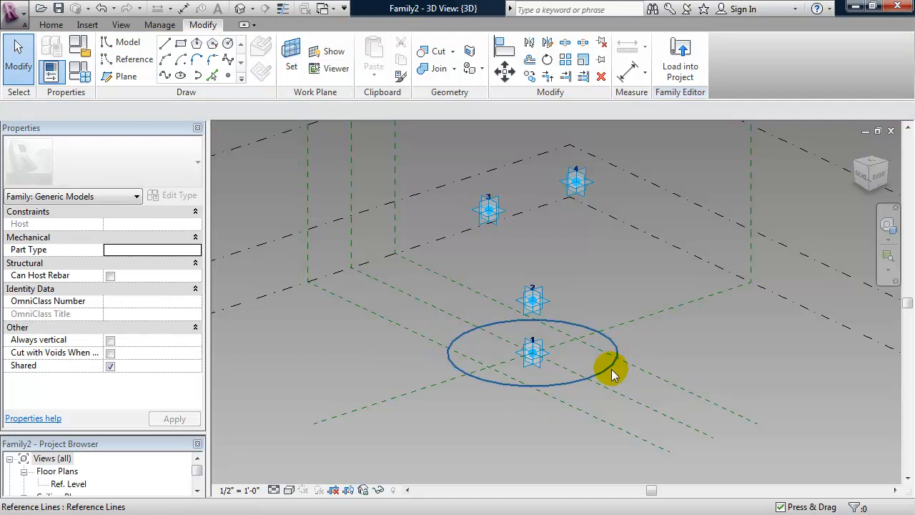
left_click(607, 366)
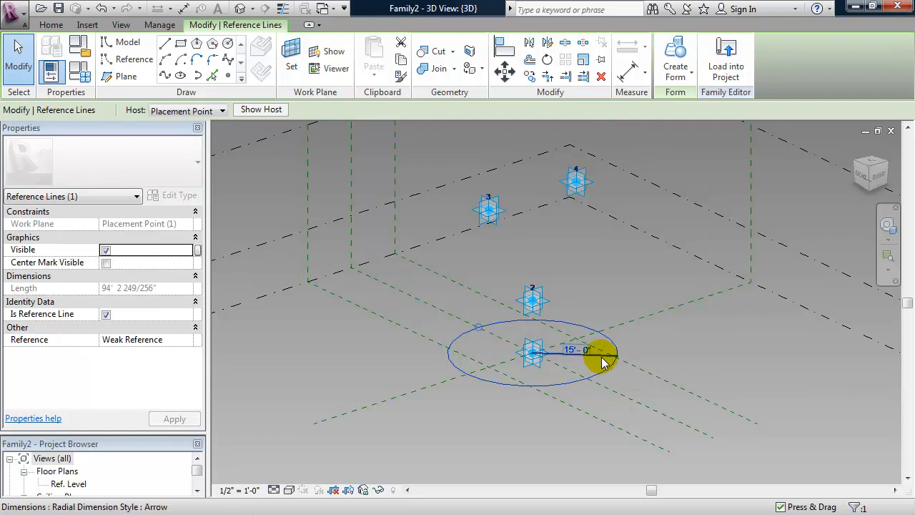
Label the circle's radius dimension with a new parameter named RBase.
left_click(598, 359)
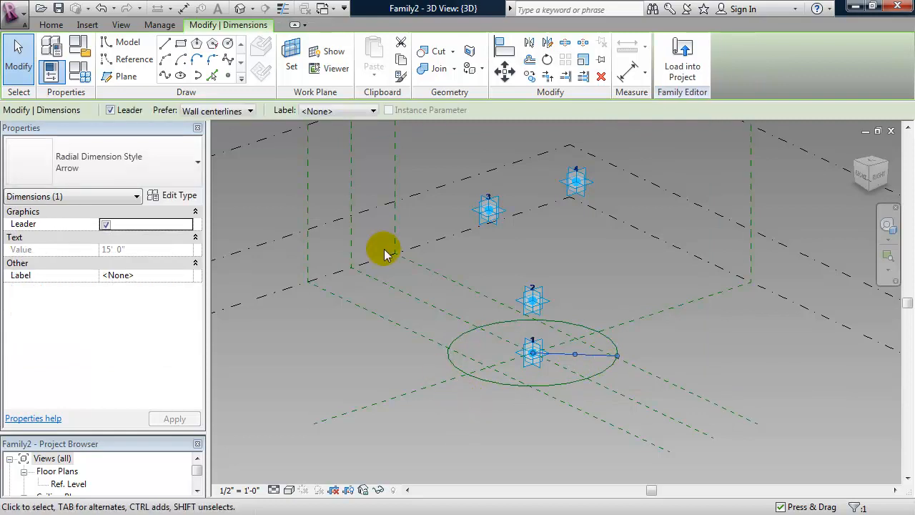
left_click(348, 110)
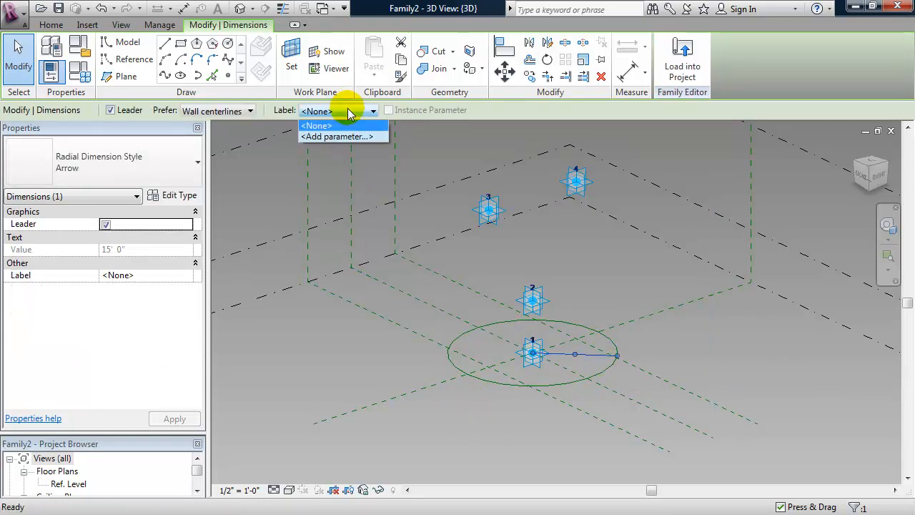
left_click(343, 136)
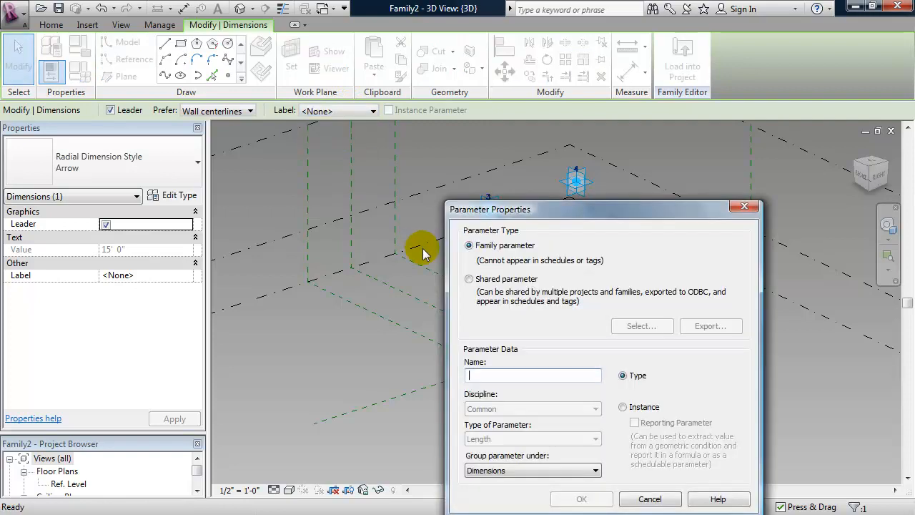
type("RBase")
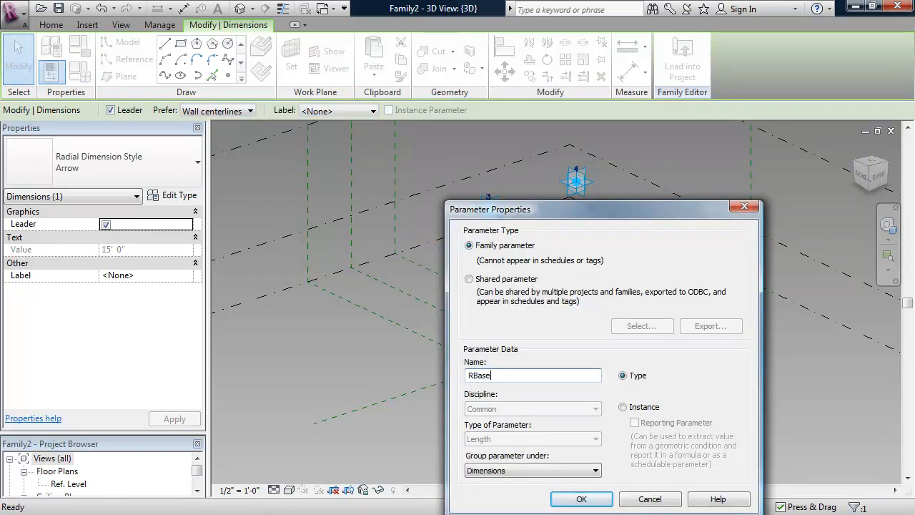
left_click_drag(538, 210, 478, 138)
left_click(521, 428)
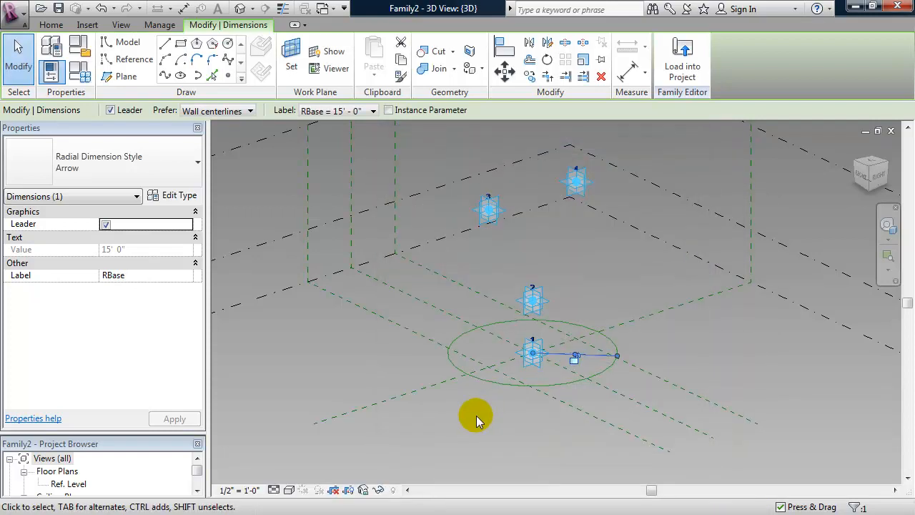
Set RBase to 3' in Family Types and apply it to the model.
left_click(74, 80)
left_click(141, 167)
type("3")
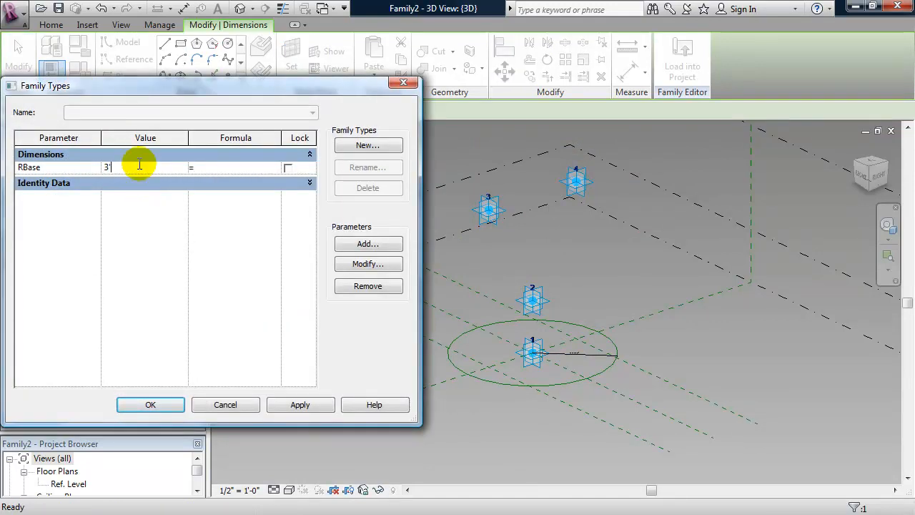
type("' 0\"")
left_click(300, 404)
left_click(170, 405)
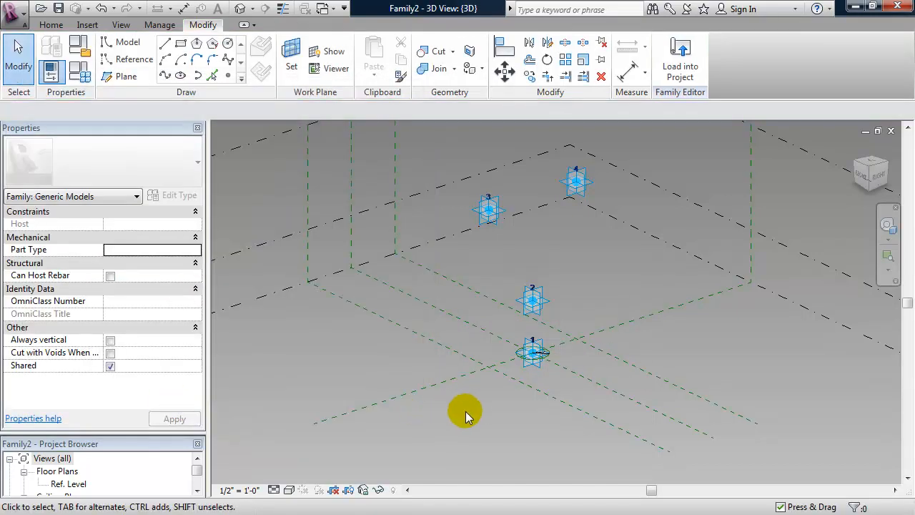
mouse_move(473, 408)
middle_mouse_down("shift")
mouse_move(480, 419)
mouse_move(465, 384)
mouse_move(483, 420)
middle_mouse_up("shift")
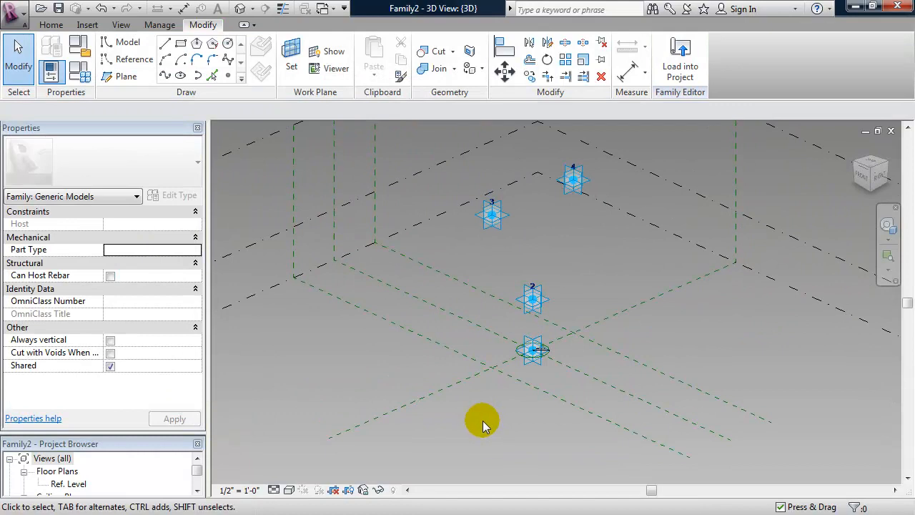
left_click(542, 365)
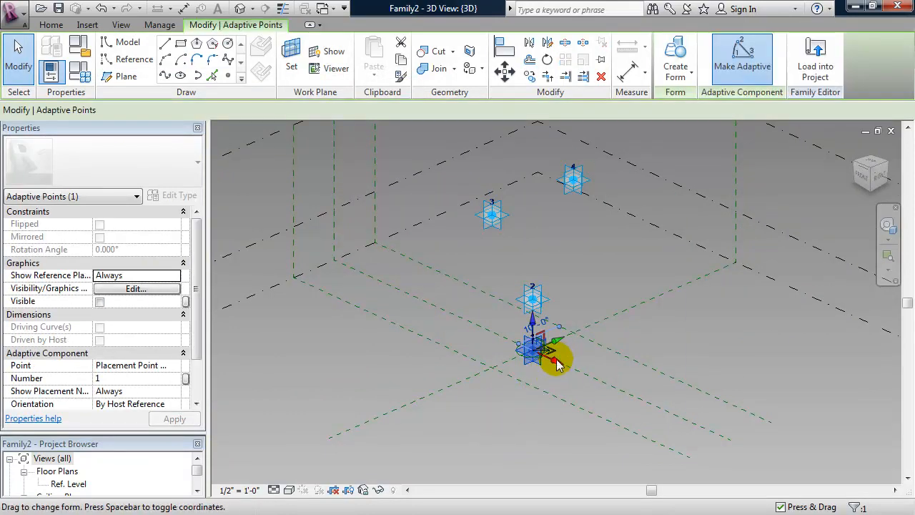
left_click_drag(558, 365, 548, 444)
left_click(548, 444)
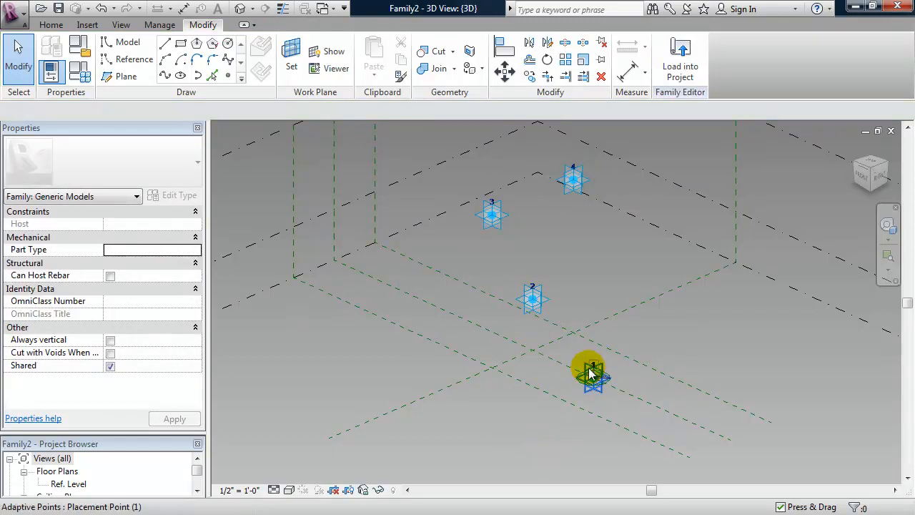
left_click(593, 378)
left_click(603, 387)
left_click_drag(600, 384, 570, 366)
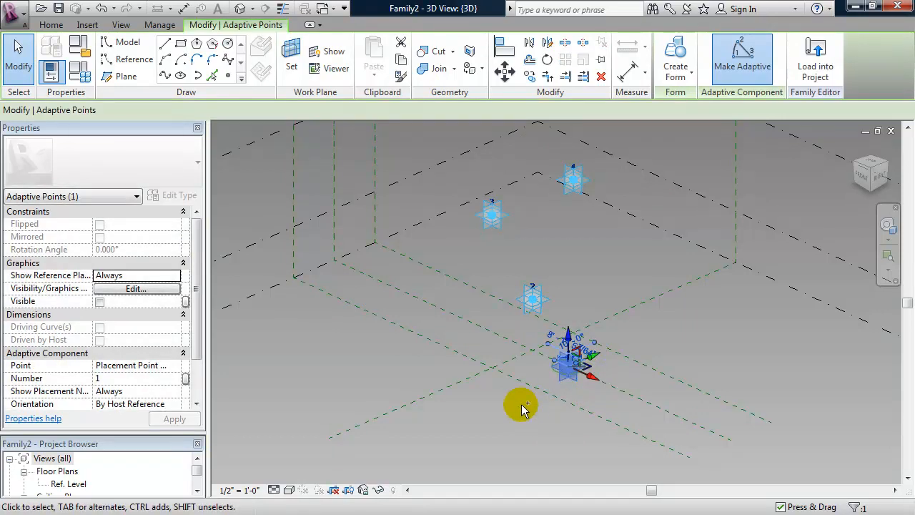
key("ctrl+z")
key("ctrl+z")
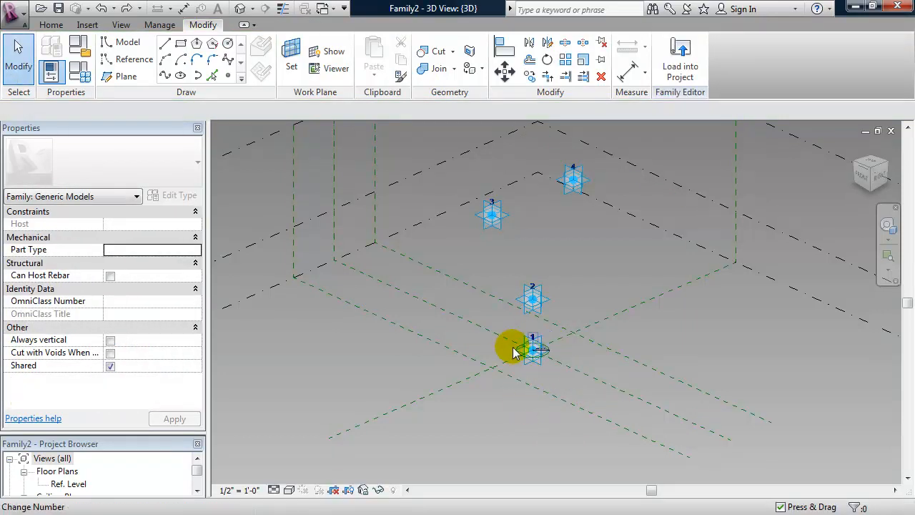
mouse_move(508, 413)
middle_mouse_down("shift")
mouse_move(439, 387)
mouse_move(509, 429)
middle_mouse_up("shift")
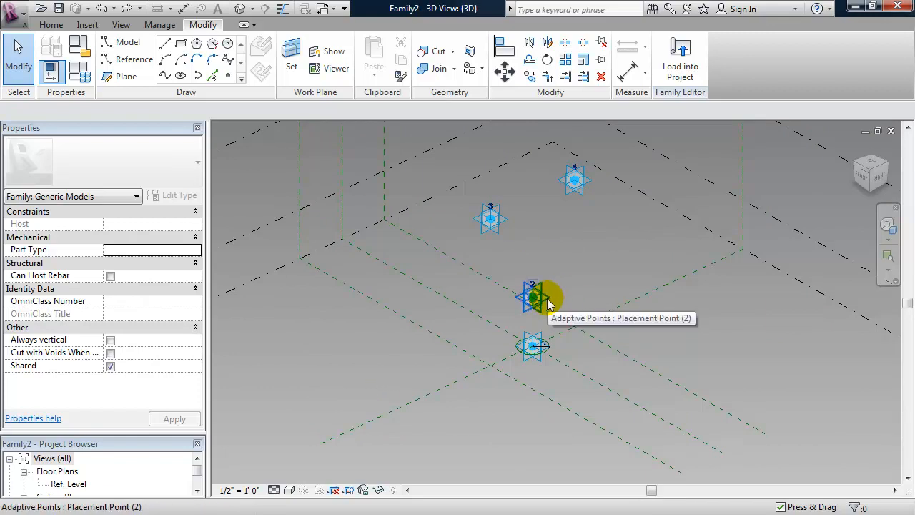
Draw a 9'-6" reference circle on point 2's face and make its radius dimension permanent.
key("Tab")
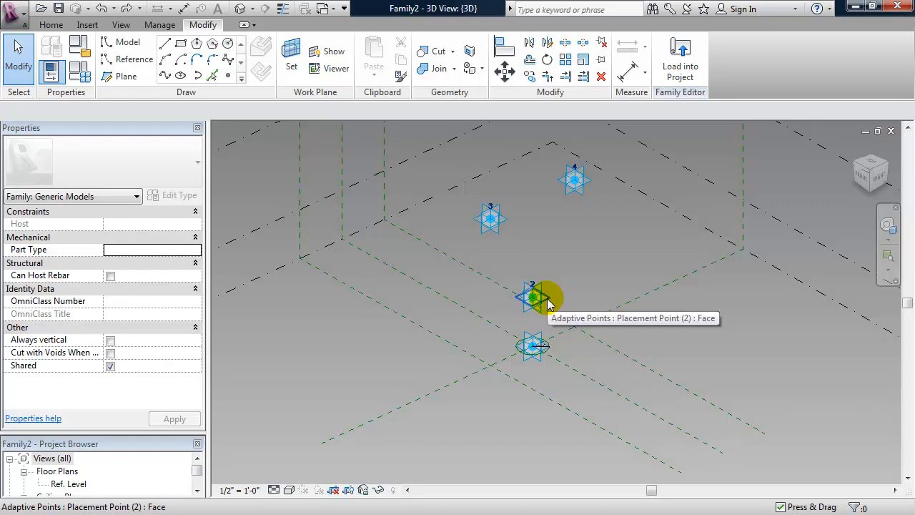
left_click(548, 303)
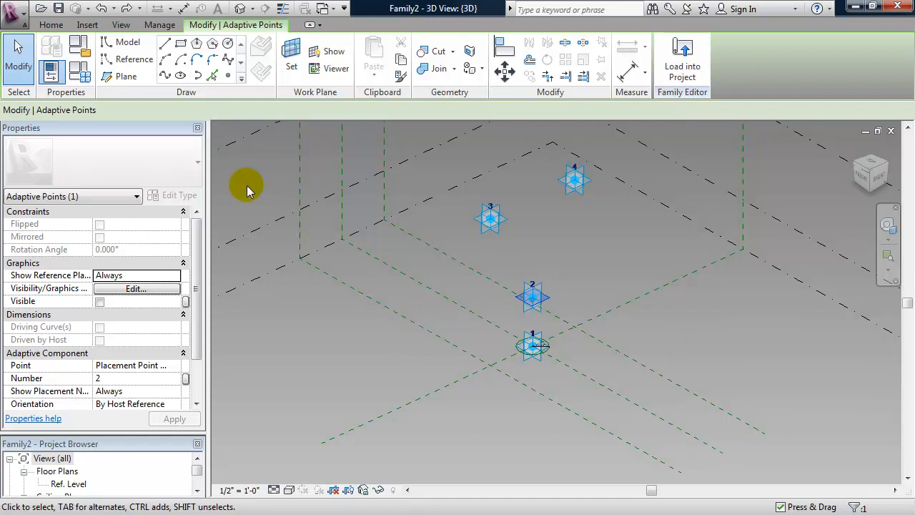
left_click(131, 60)
left_click(228, 43)
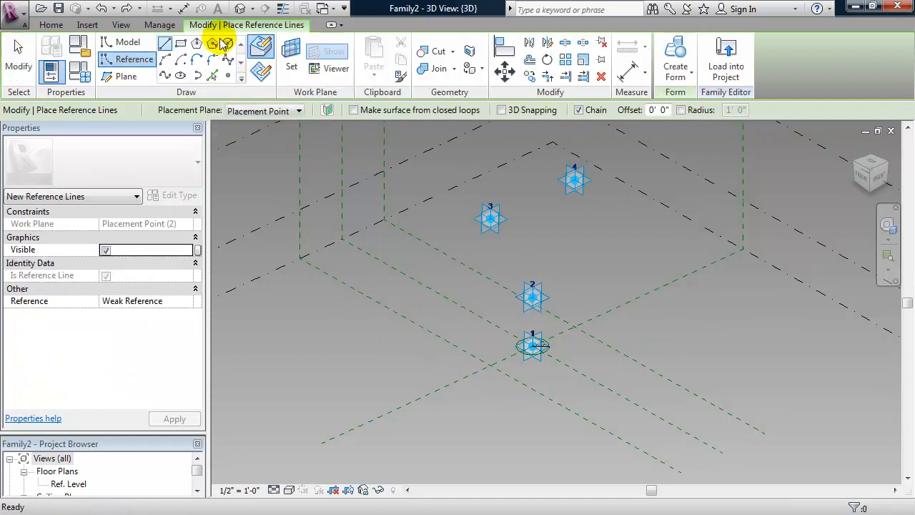
left_click(532, 295)
left_click(588, 293)
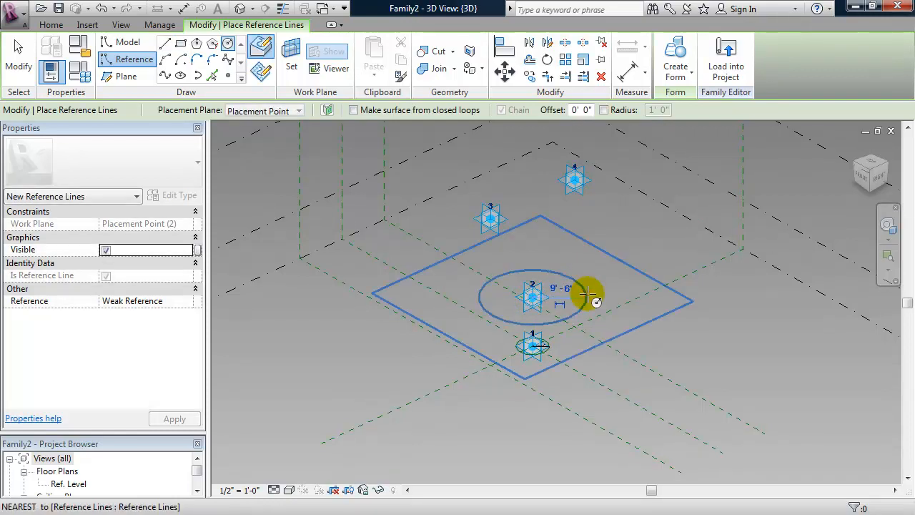
key("Escape")
key("Escape")
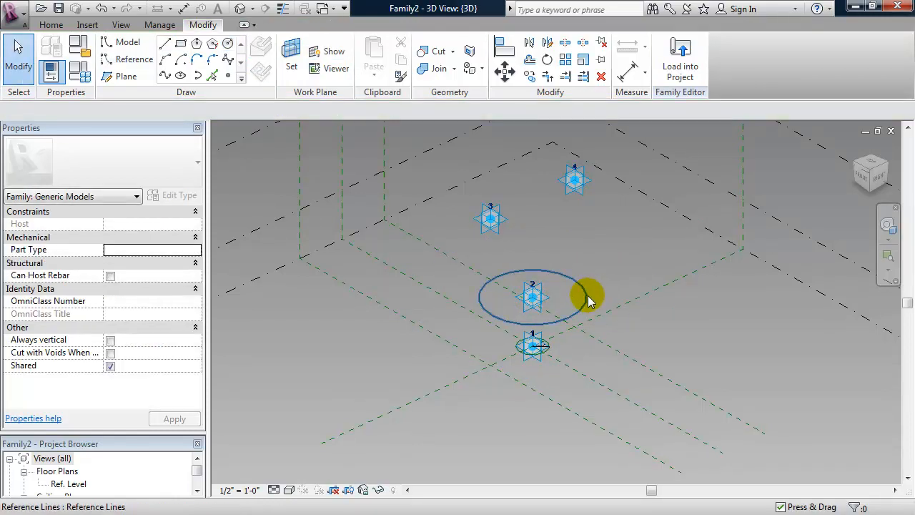
left_click(587, 297)
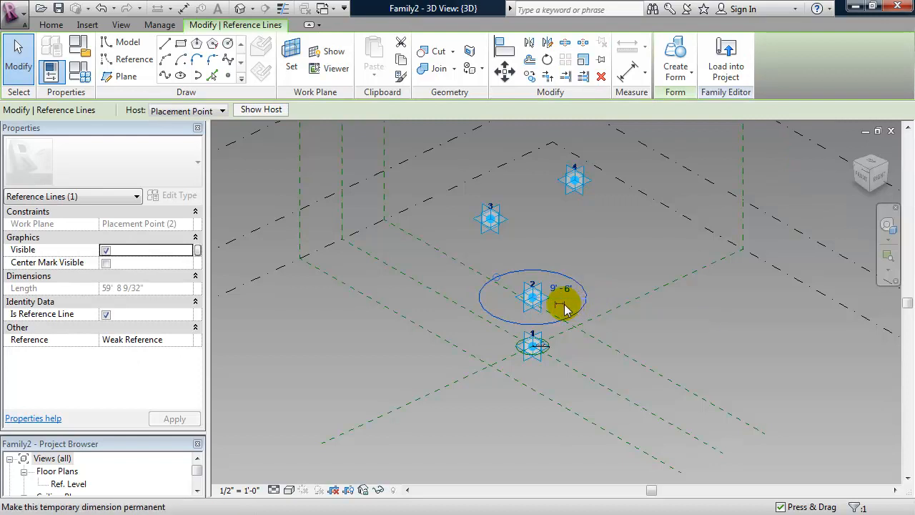
left_click(564, 307)
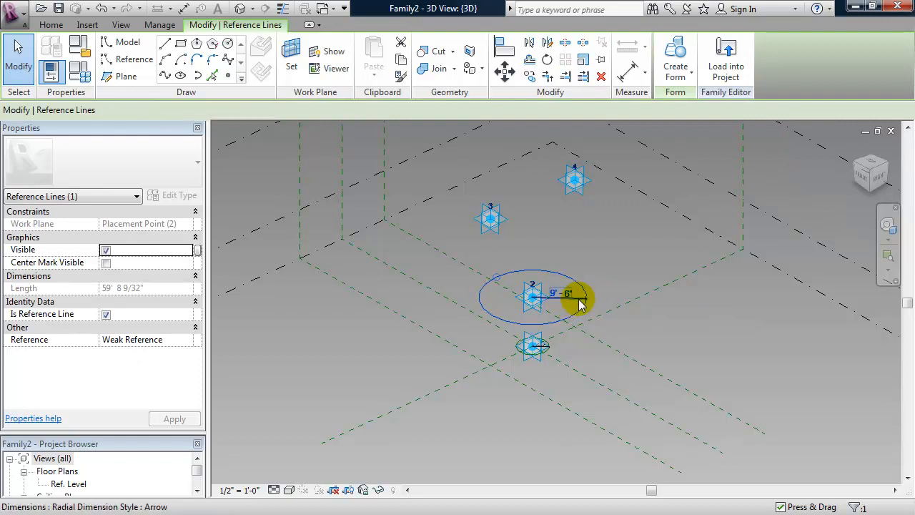
Assign a new RTop parameter to the point 2 circle's 9'-6" radius dimension.
left_click(581, 304)
left_click(341, 112)
left_click(347, 136)
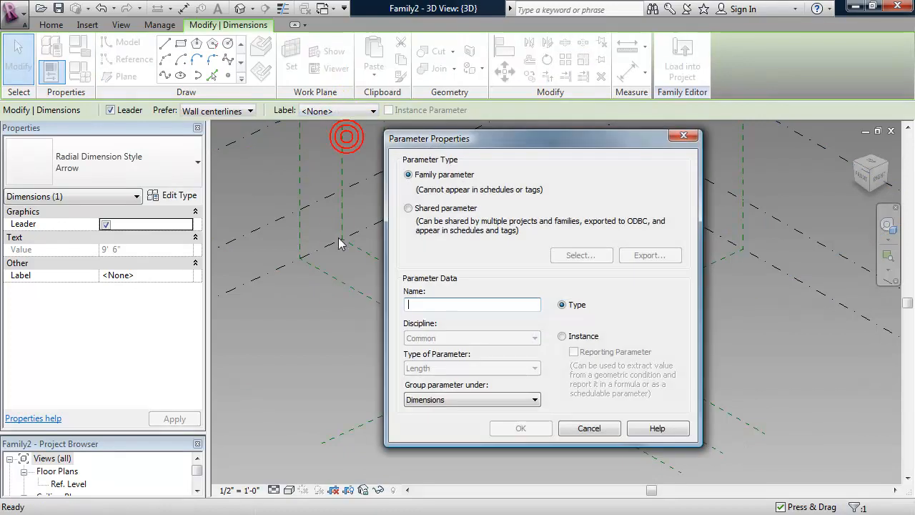
type("R")
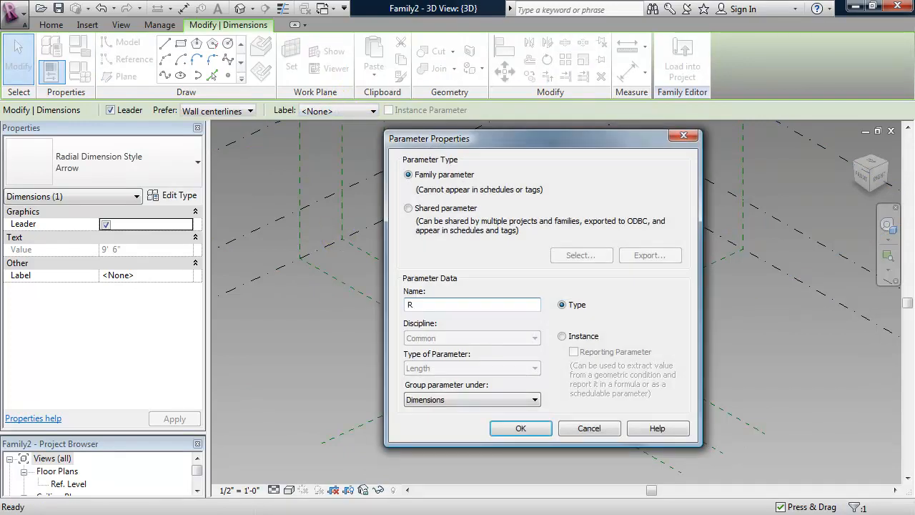
type("Top")
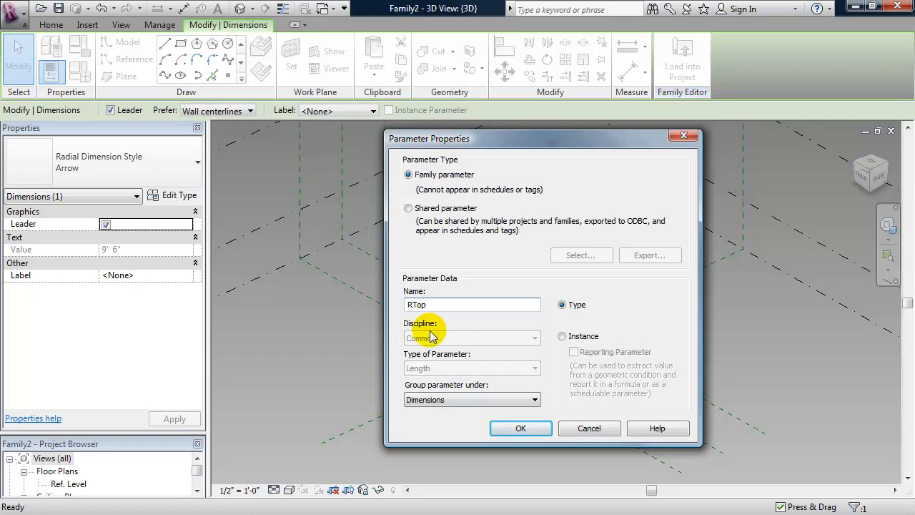
left_click(521, 427)
middle_click_drag(479, 423, 483, 421, "shift")
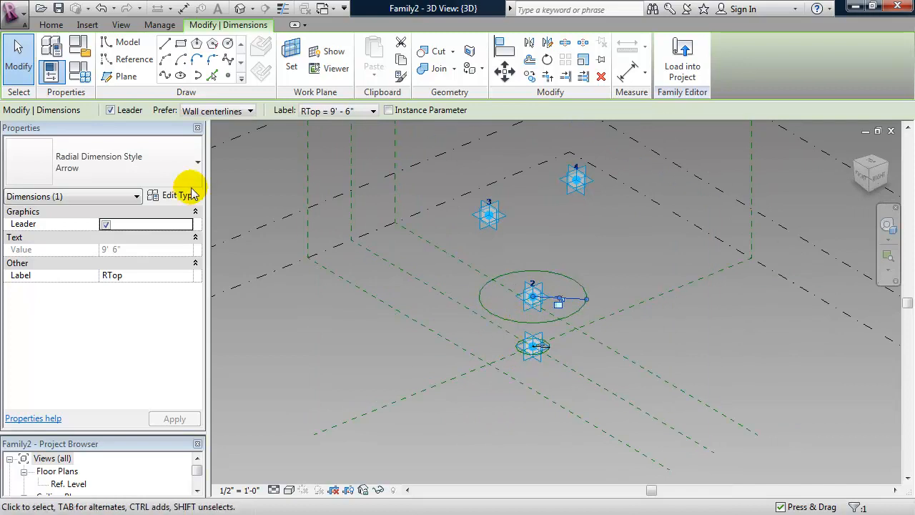
Give RTop the formula RBase/2 in Family Types and apply it.
left_click(85, 77)
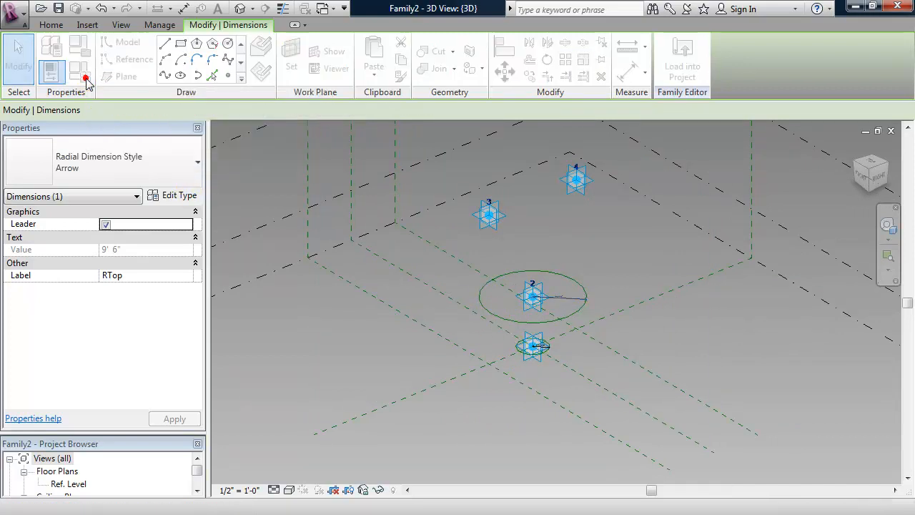
left_click_drag(203, 86, 383, 89)
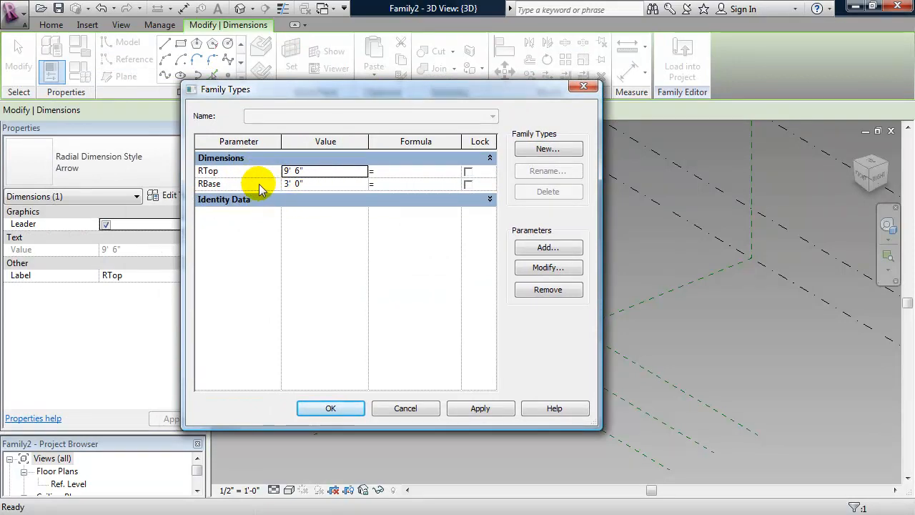
left_click(234, 184)
left_click_drag(229, 184, 188, 181)
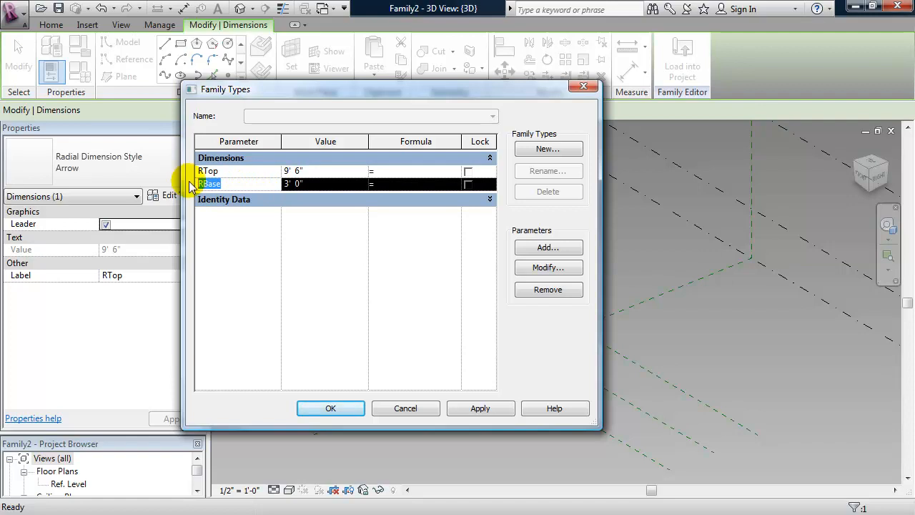
left_click(400, 172)
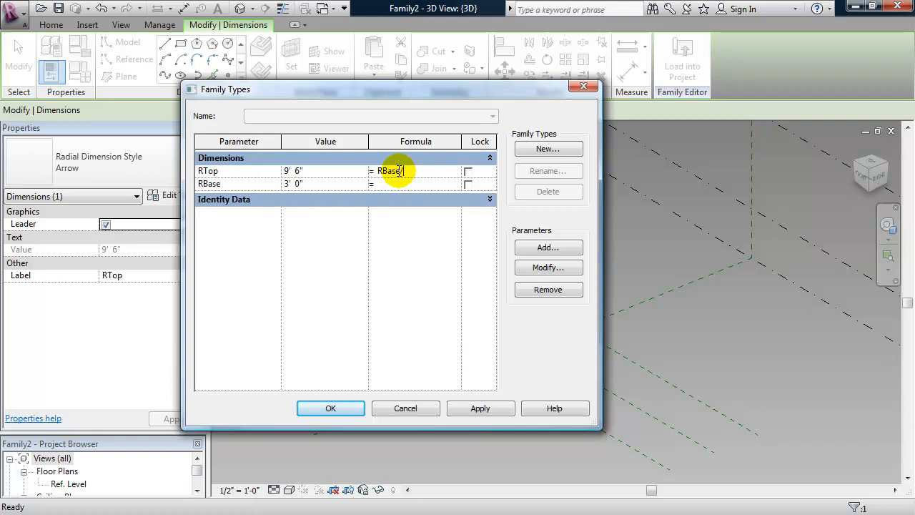
type("RBase/2")
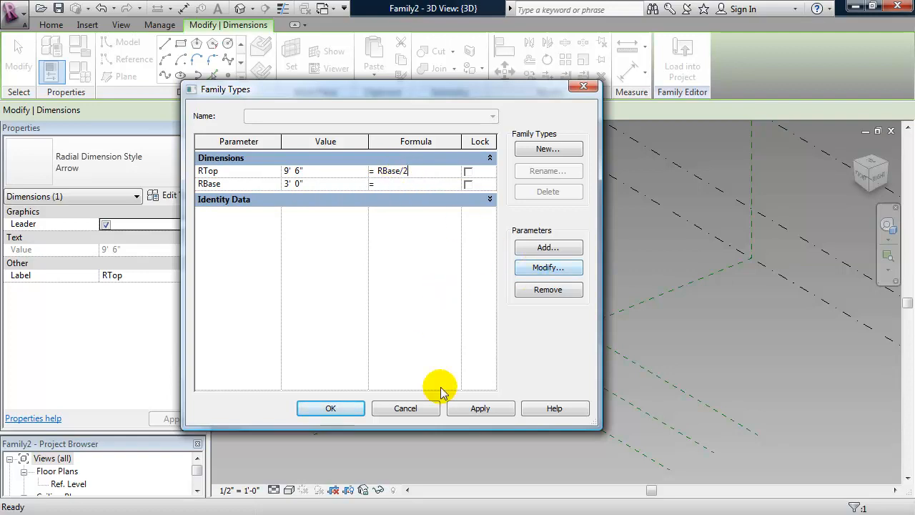
left_click(477, 408)
Test RBase at 6', then restore it to 3' so RTop becomes 1'-6".
left_click_drag(376, 92, 182, 96)
left_click(146, 187)
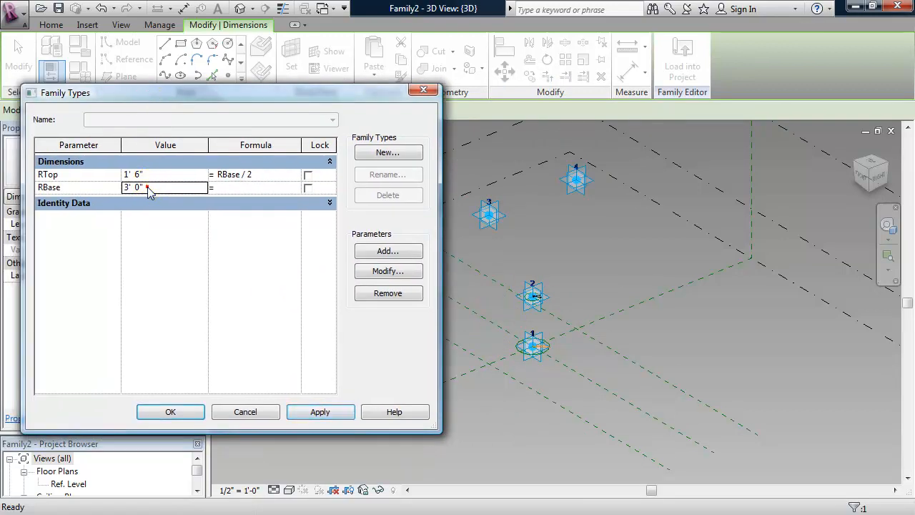
left_click(100, 187)
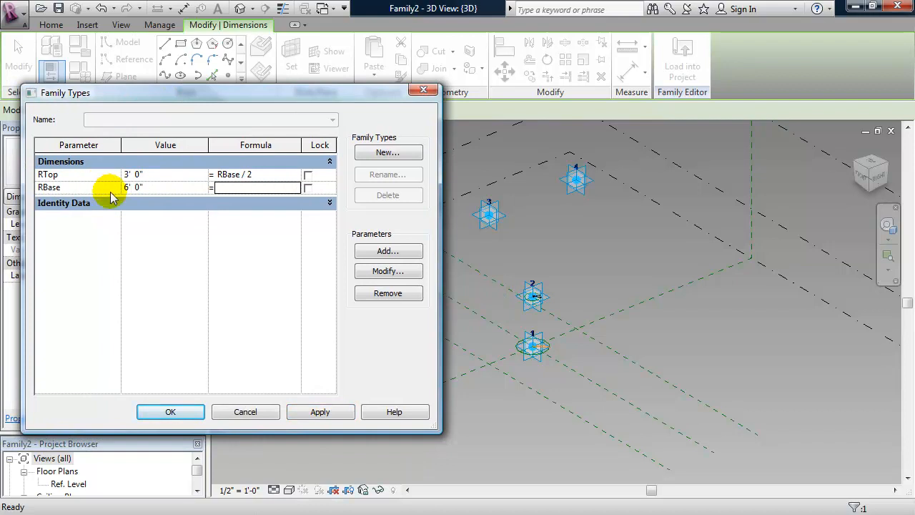
left_click(318, 410)
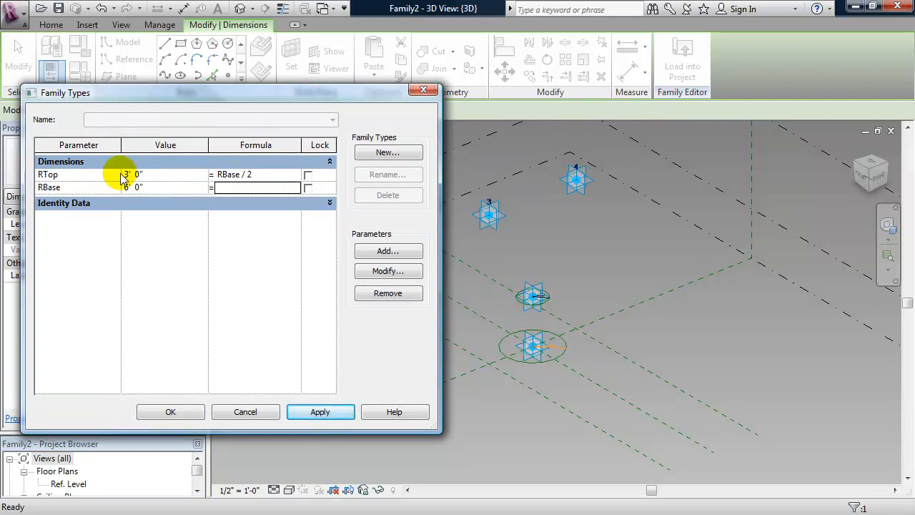
left_click(148, 186)
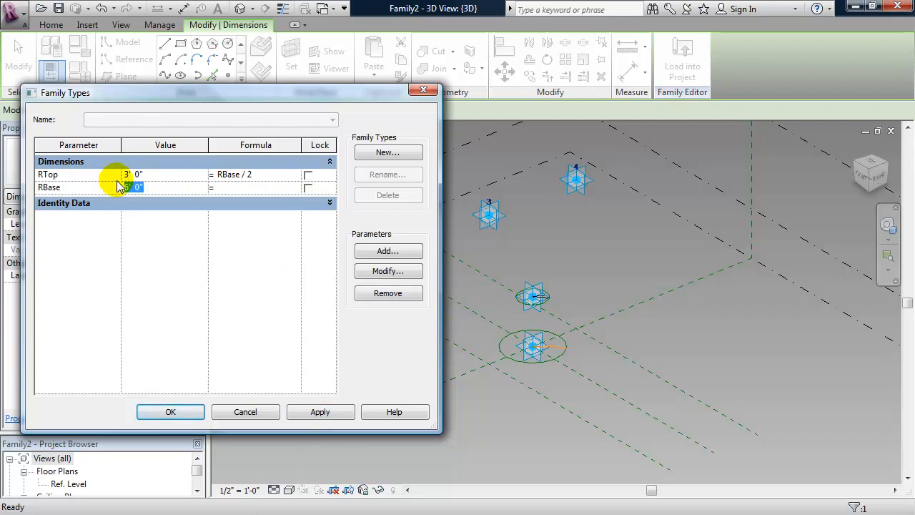
type("3'")
left_click(320, 410)
left_click(182, 414)
middle_click_drag(408, 388, 447, 347, "shift")
Create a solid tapered cone from the lower and upper reference circles.
scroll(525, 338, "up", 2)
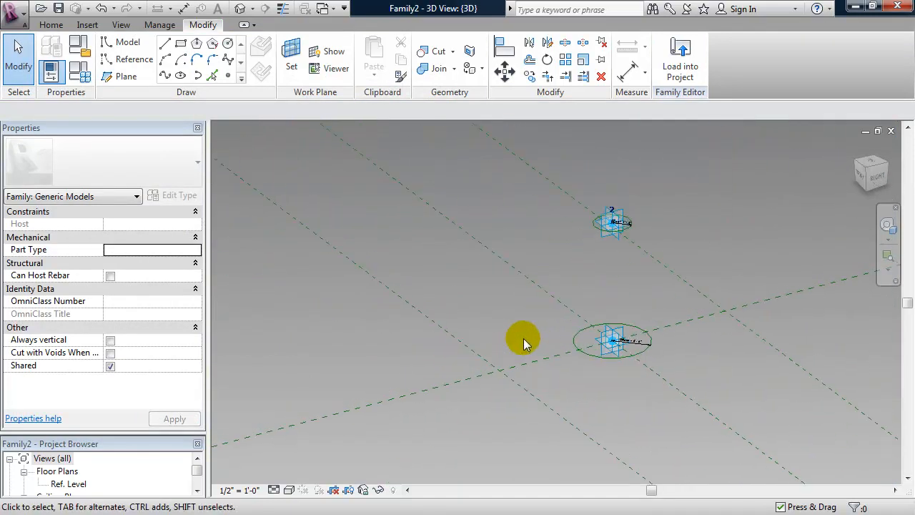
left_click(526, 326)
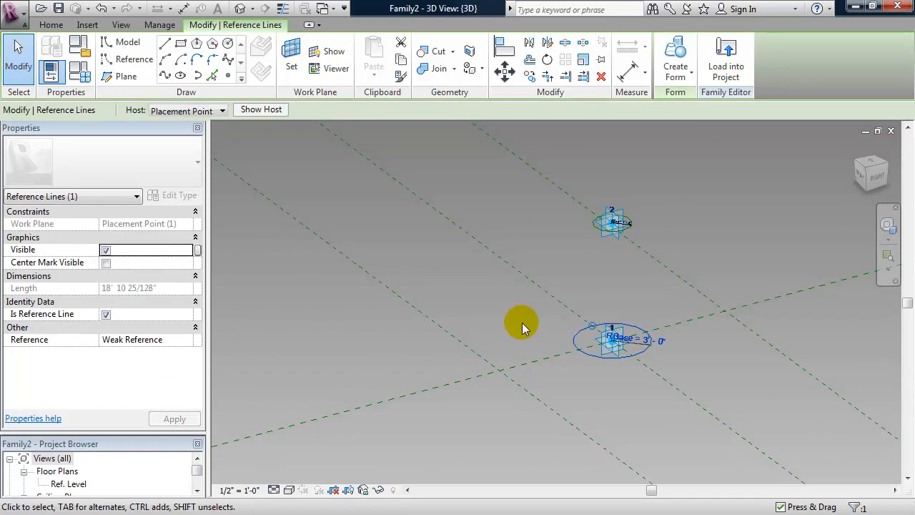
left_click(591, 225, "ctrl")
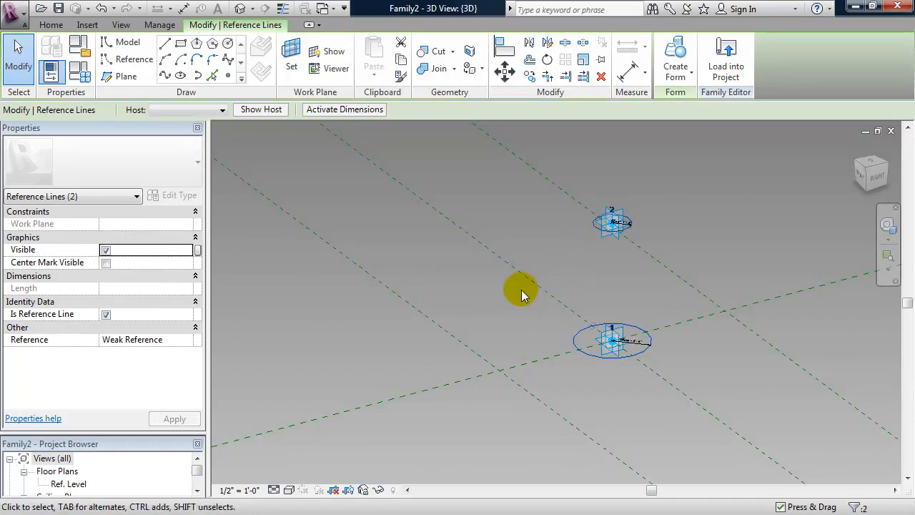
left_click(674, 53)
middle_click_drag(482, 301, 488, 355, "shift")
scroll(532, 340, "down", 3)
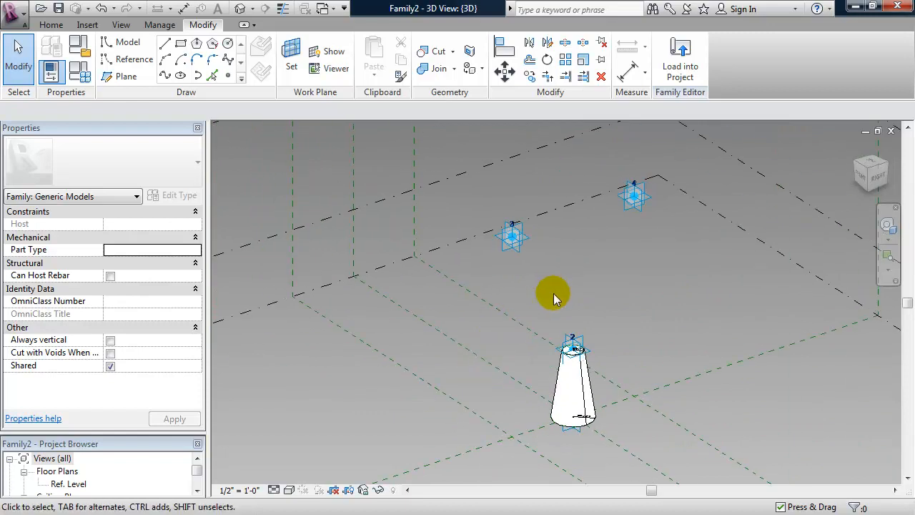
scroll(514, 371, "up", 3)
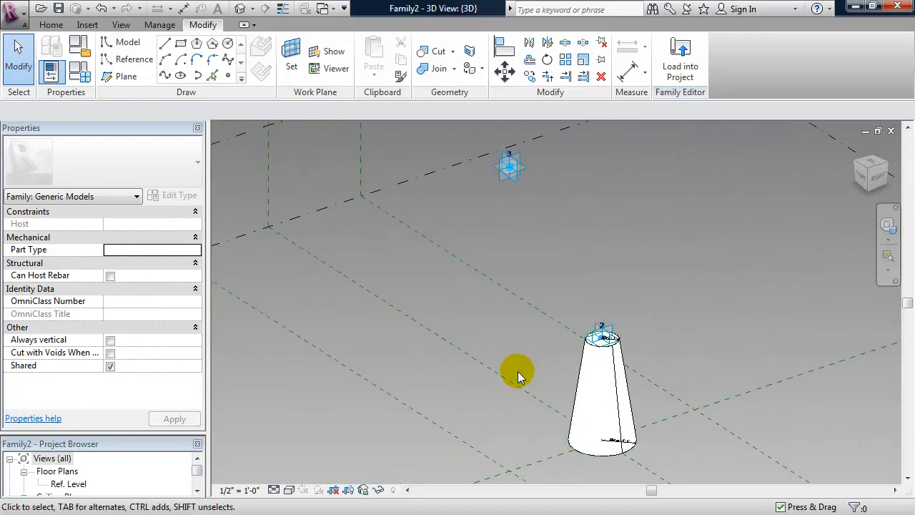
Drag adaptive point 2 to test tilting the cone, then undo so it stands upright.
left_click(604, 334)
left_click_drag(623, 366, 581, 325)
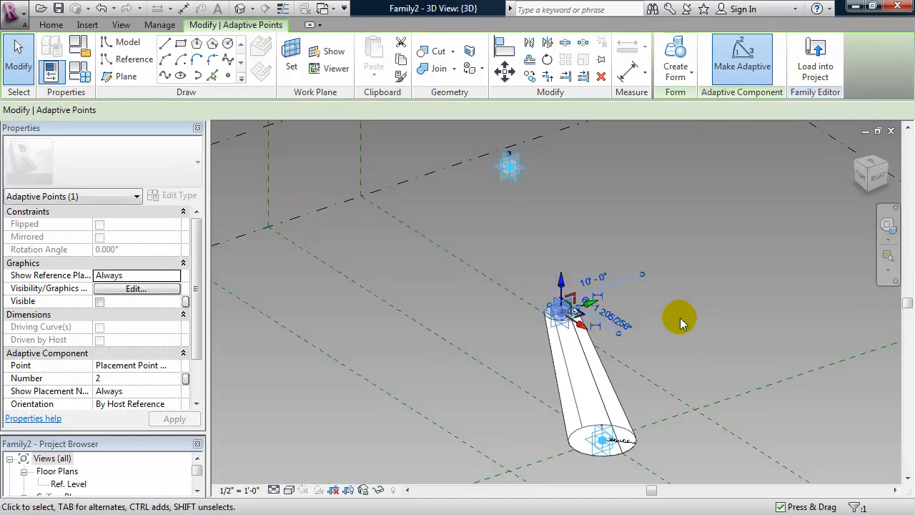
key("ctrl+z")
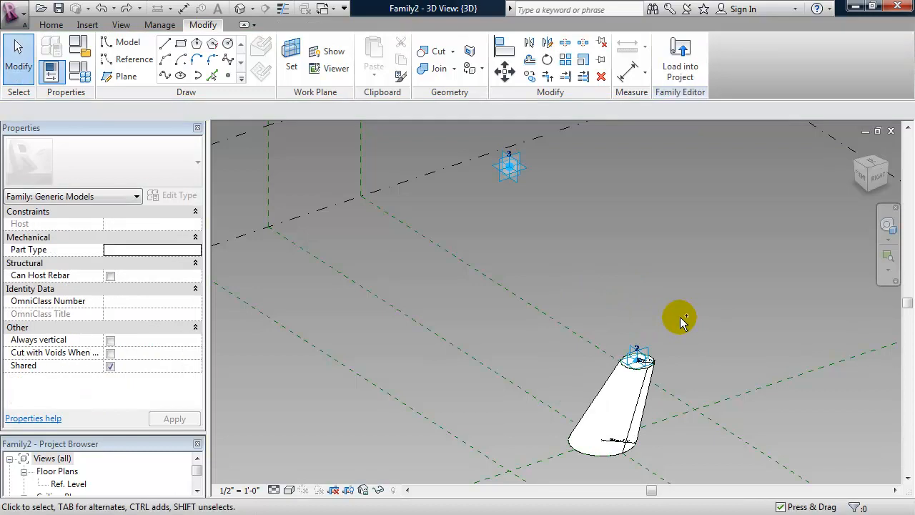
key("ctrl+z")
middle_click_drag(679, 317, 688, 344, "shift")
middle_click_drag(652, 268, 575, 270)
scroll(622, 284, "down", 2)
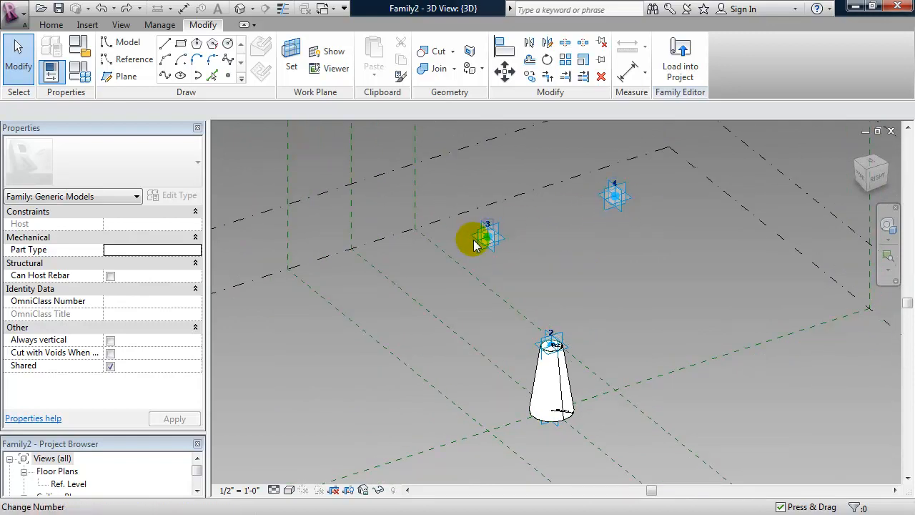
Select adaptive point 3's placement plane as the work plane.
scroll(475, 247, "up", 4)
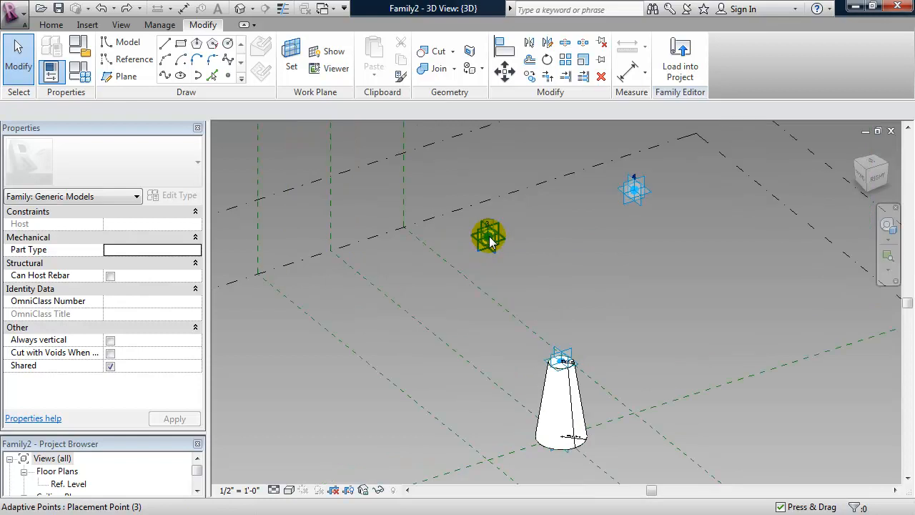
key("Tab")
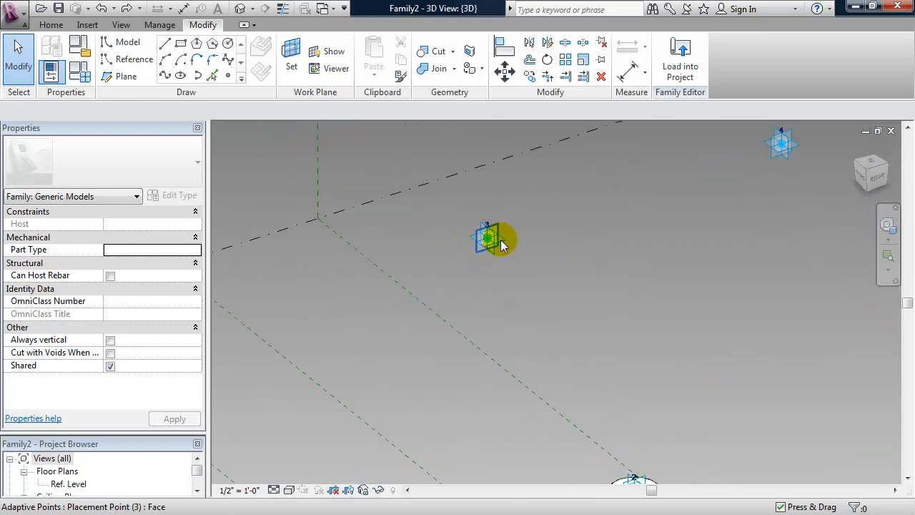
left_click(500, 245)
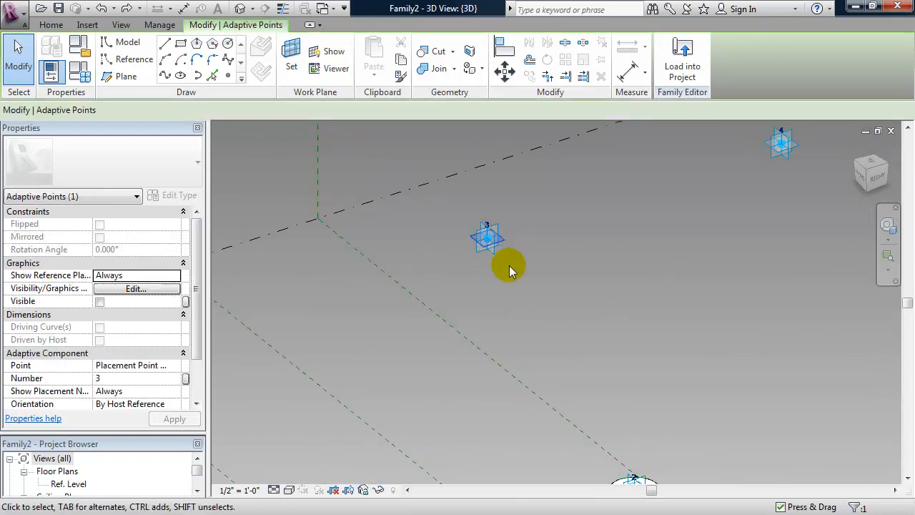
scroll(525, 279, "down", 2)
mouse_move(558, 274)
middle_mouse_down("shift")
mouse_move(547, 278)
mouse_move(564, 284)
mouse_move(521, 243)
mouse_move(506, 205)
mouse_move(496, 214)
middle_mouse_up("shift")
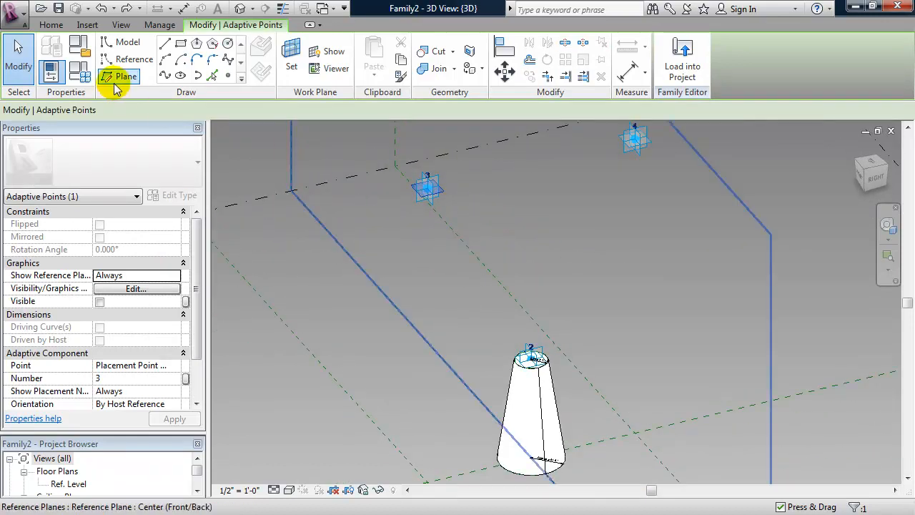
Draw a 5'-6" radius reference circle centred on point 3 and select it.
left_click(126, 59)
left_click(227, 44)
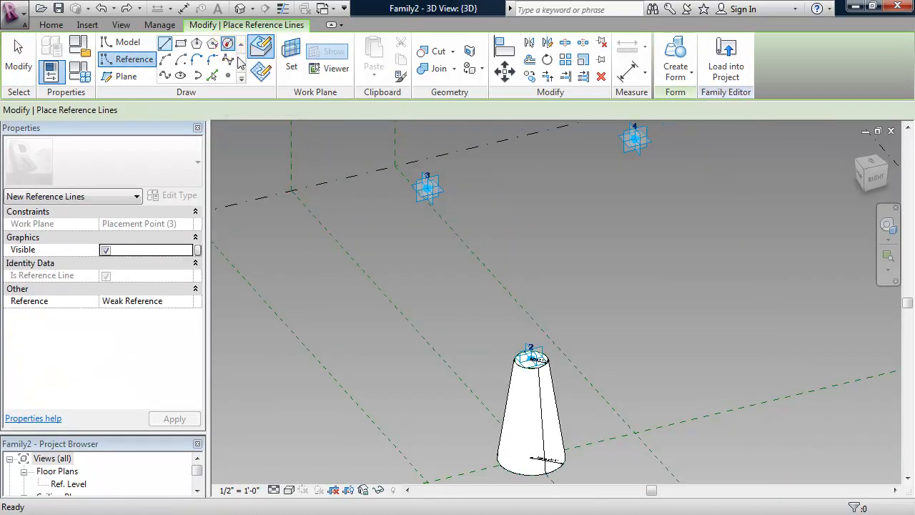
left_click(427, 187)
left_click(485, 198)
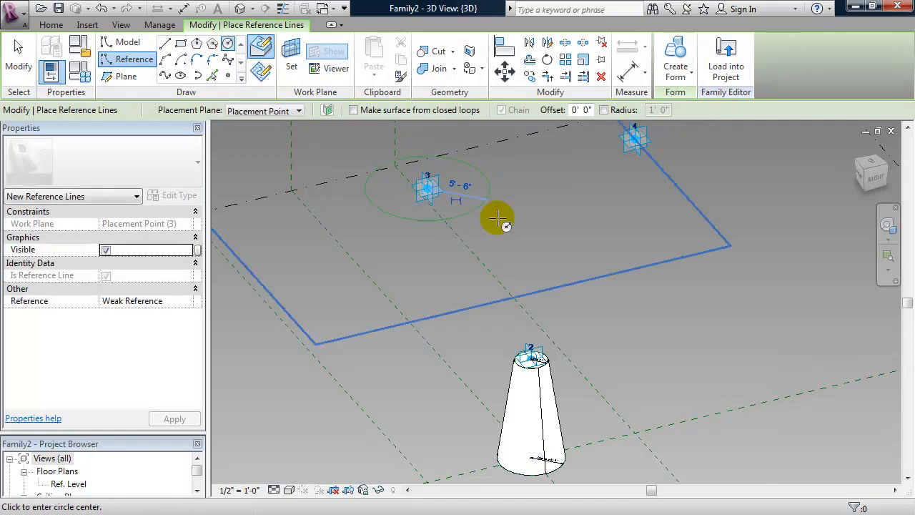
key("Escape")
key("Escape")
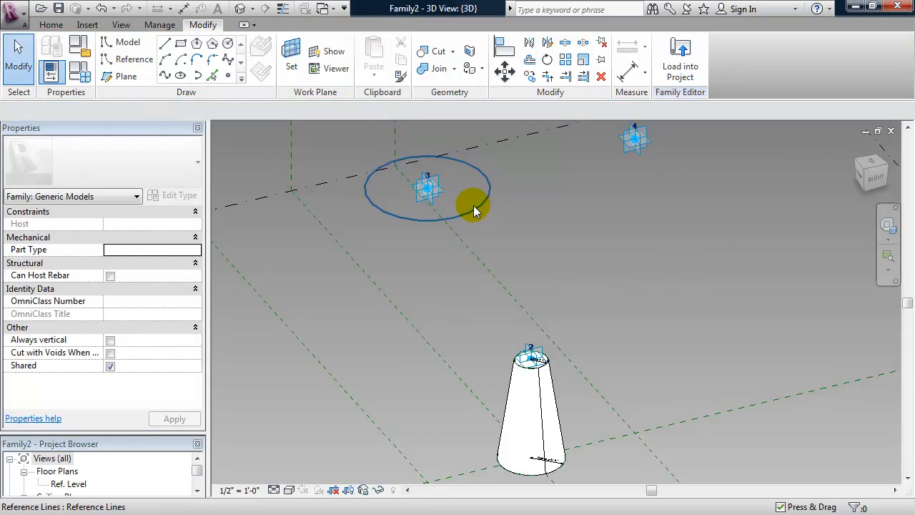
left_click(474, 208)
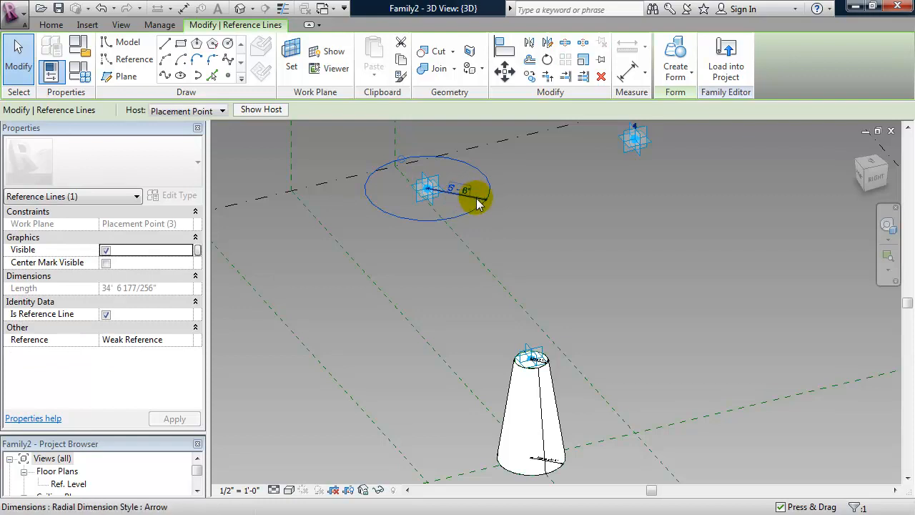
Make the point 3 circle's radius permanent and label it with a new RStruct parameter.
left_click(477, 198)
left_click(335, 111)
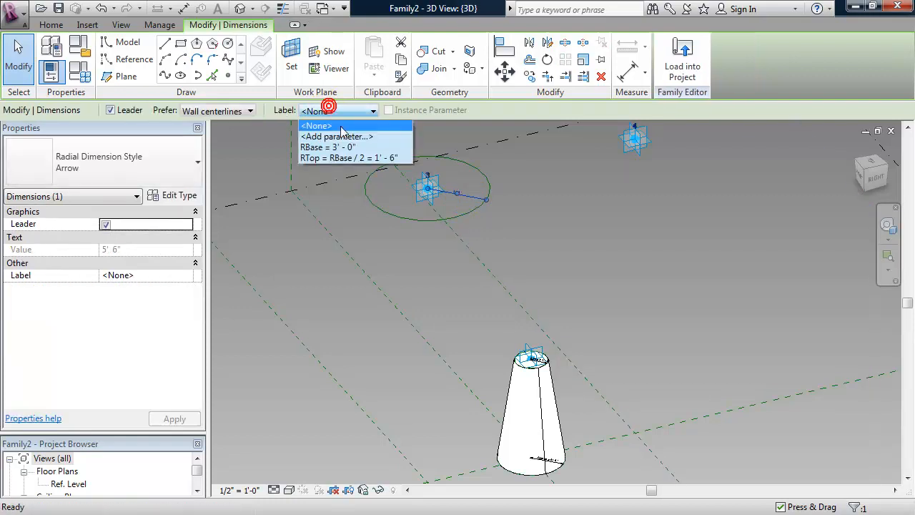
left_click(346, 137)
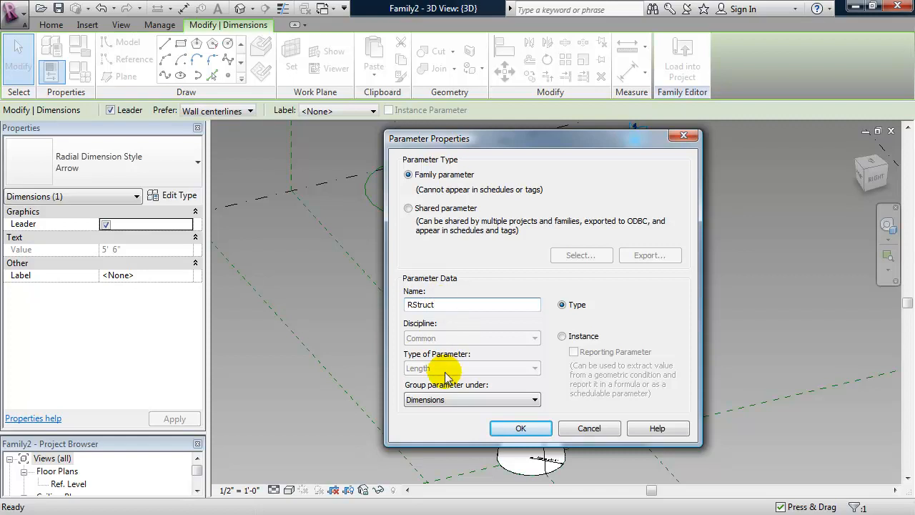
left_click(521, 428)
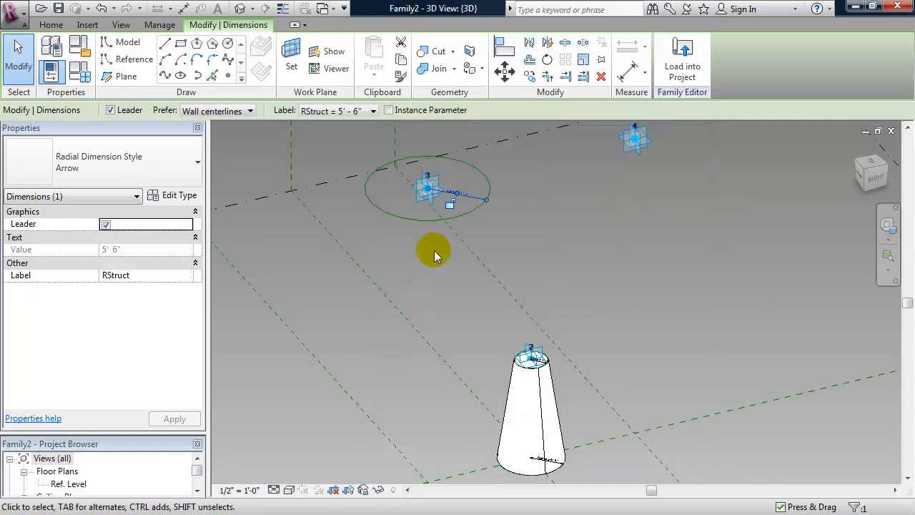
Set RStruct's formula to RTop / 2 in Family Types, giving 0' 9".
left_click(79, 73)
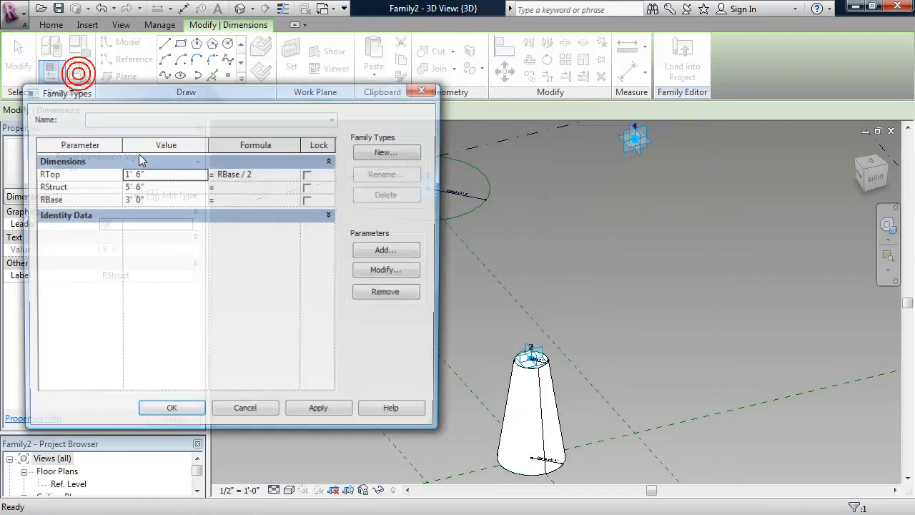
left_click_drag(249, 96, 278, 92)
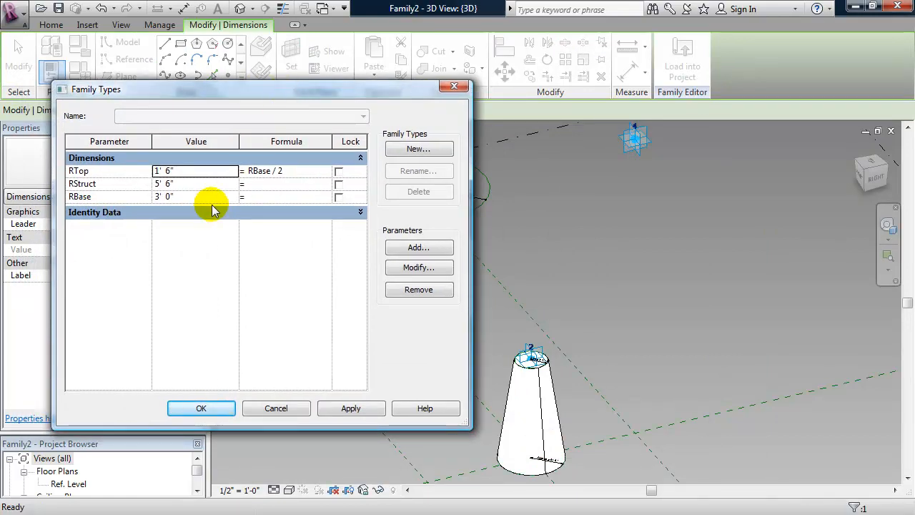
left_click(99, 172)
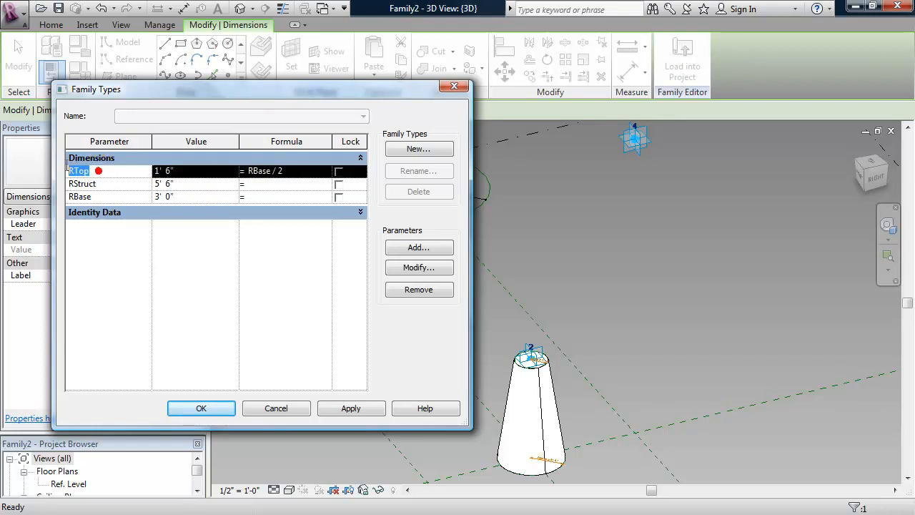
left_click(269, 183)
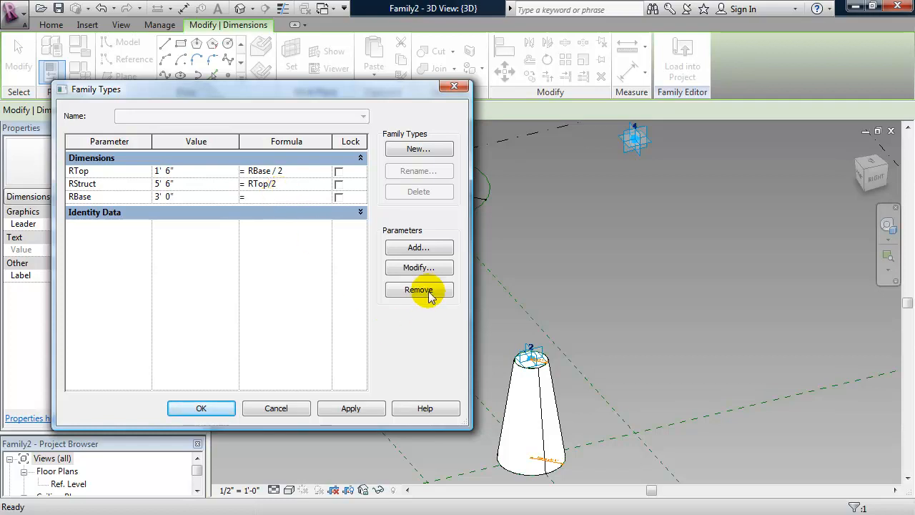
left_click(350, 412)
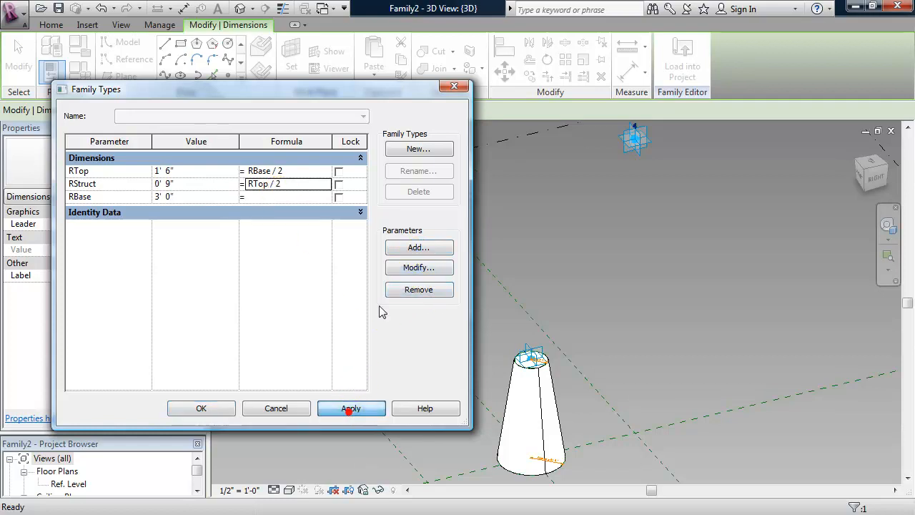
left_click_drag(374, 91, 257, 121)
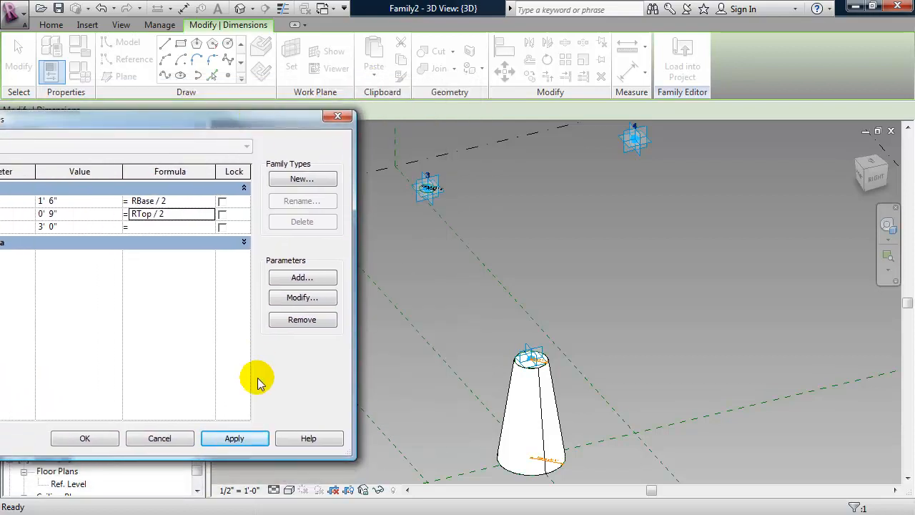
left_click(102, 437)
mouse_move(480, 282)
middle_mouse_down("shift")
mouse_move(486, 260)
mouse_move(476, 282)
mouse_move(503, 295)
mouse_move(486, 288)
middle_mouse_up("shift")
middle_click_drag(541, 213, 508, 239)
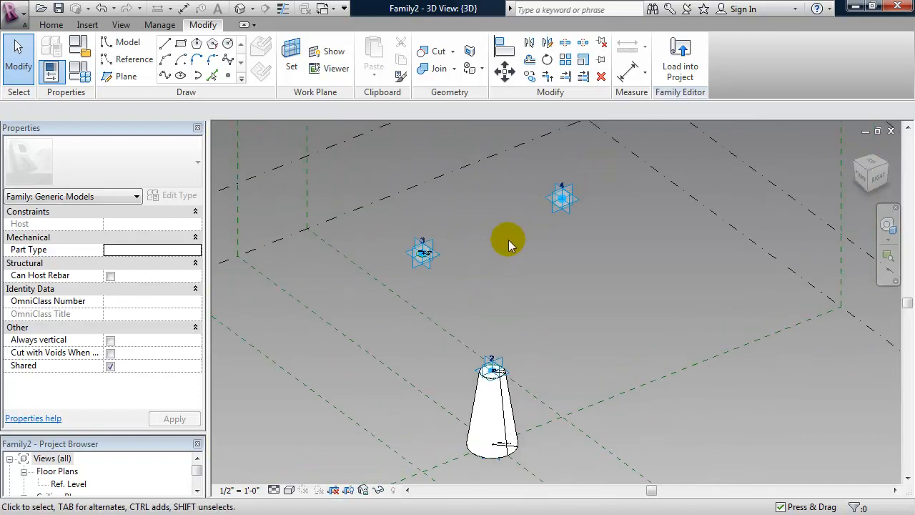
Draw a reference circle centred on adaptive point 4.
left_click(575, 201)
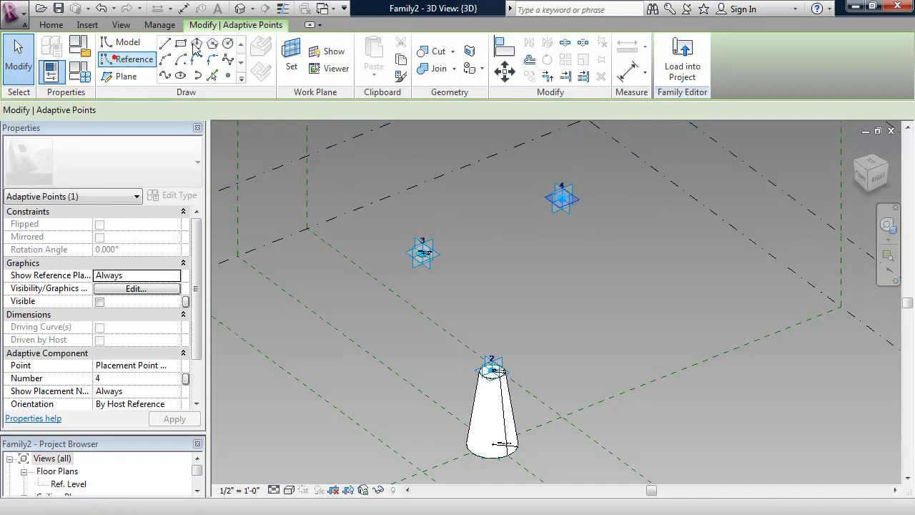
left_click(126, 59)
left_click(228, 44)
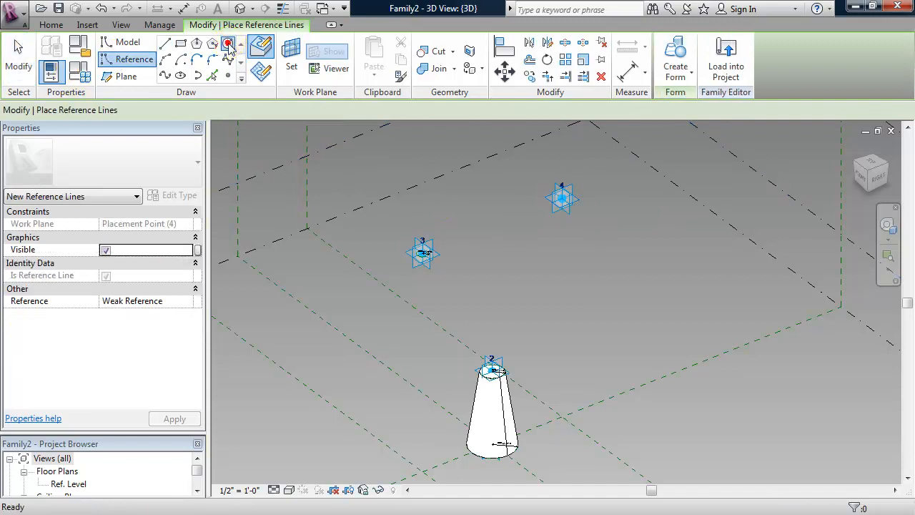
left_click(570, 207)
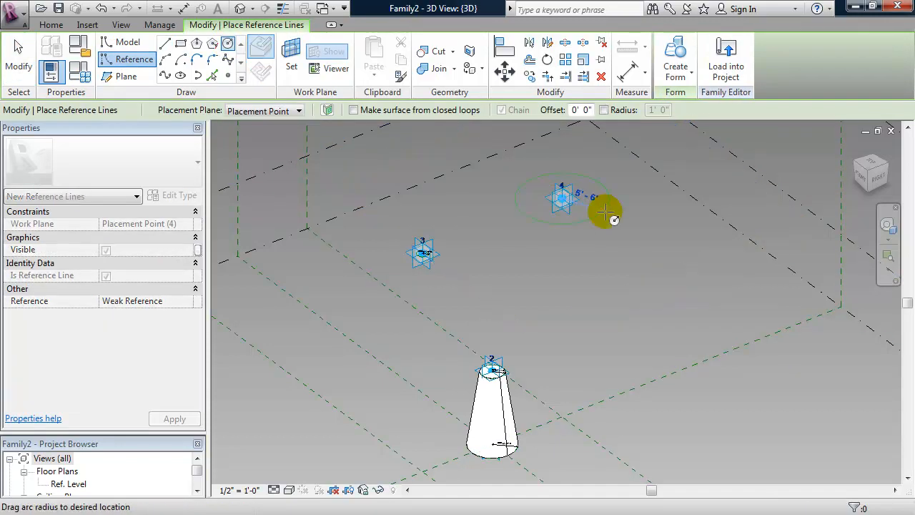
left_click(636, 240)
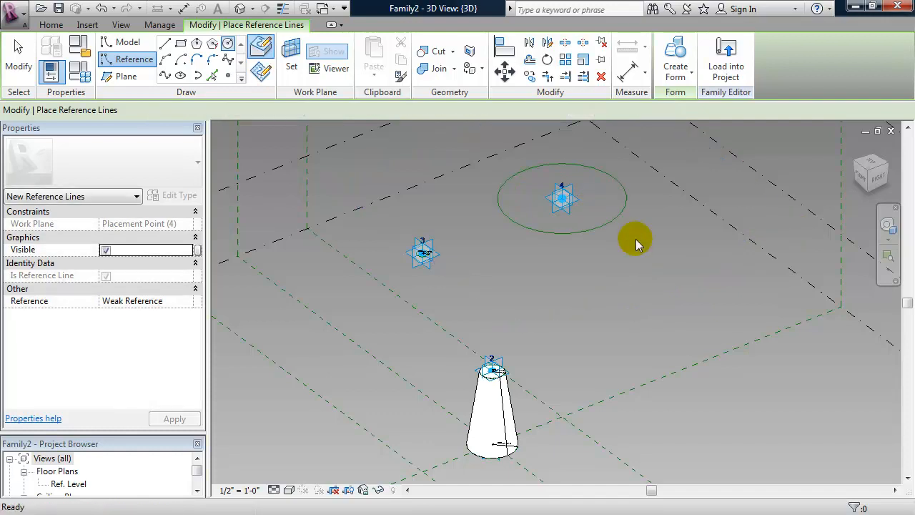
key("Escape")
key("Escape")
left_click(612, 217)
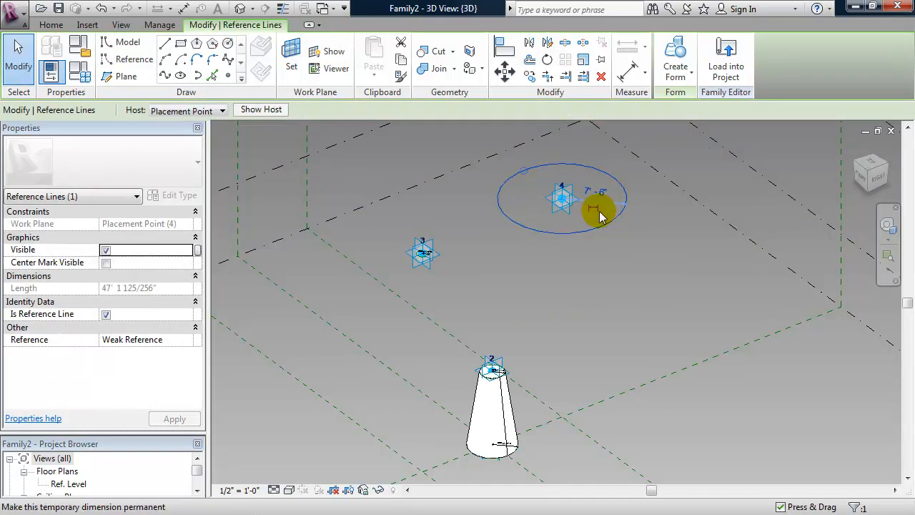
left_click(603, 253)
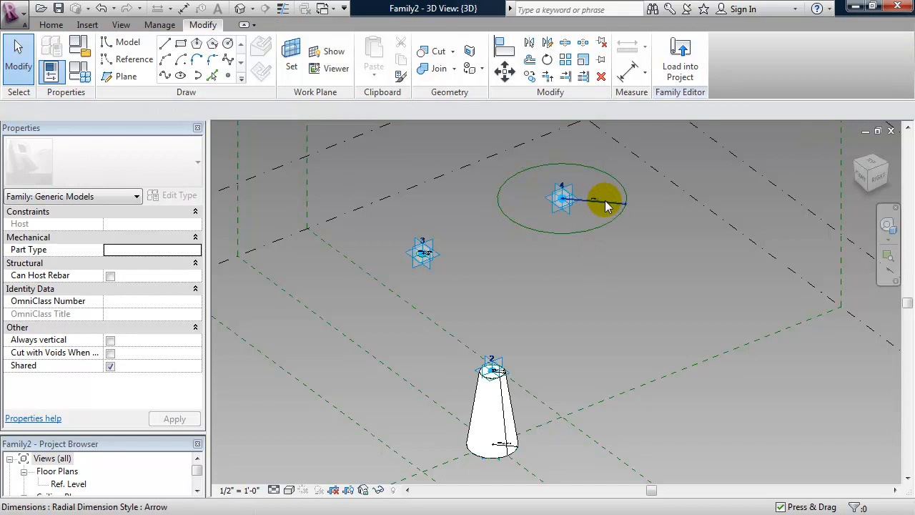
Label the point 4 circle's radius dimension with RStruct, shrinking it to 0' 9".
left_click(606, 202)
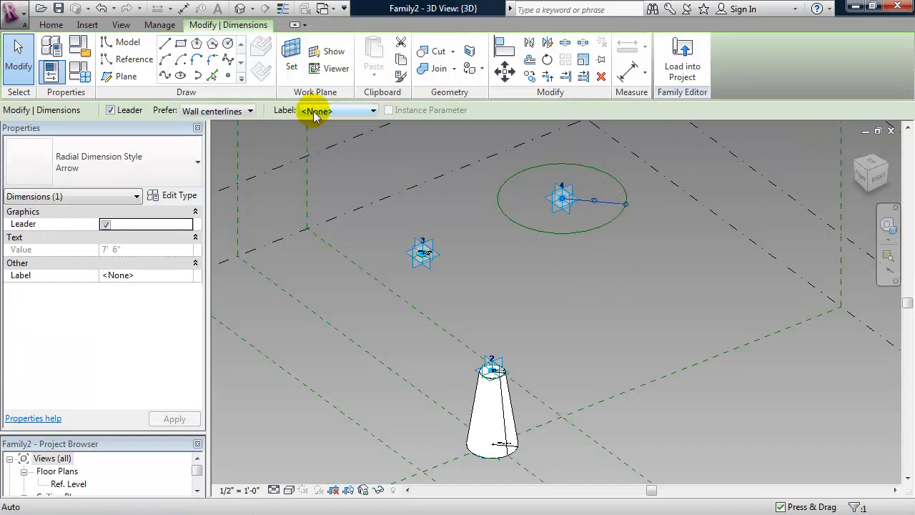
left_click(336, 113)
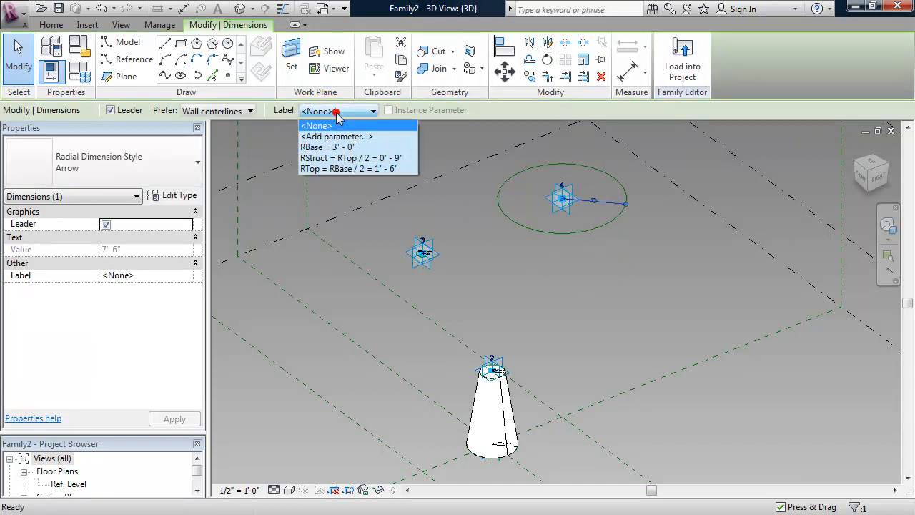
left_click(325, 158)
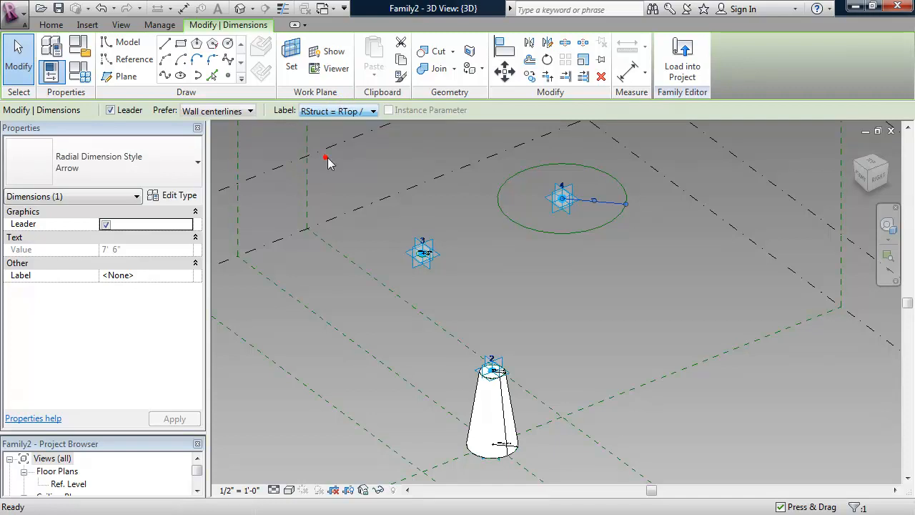
left_click(558, 278)
Create a tapered branch from the cone-top circle to the circle at point 3.
middle_click_drag(544, 272, 541, 250, "shift")
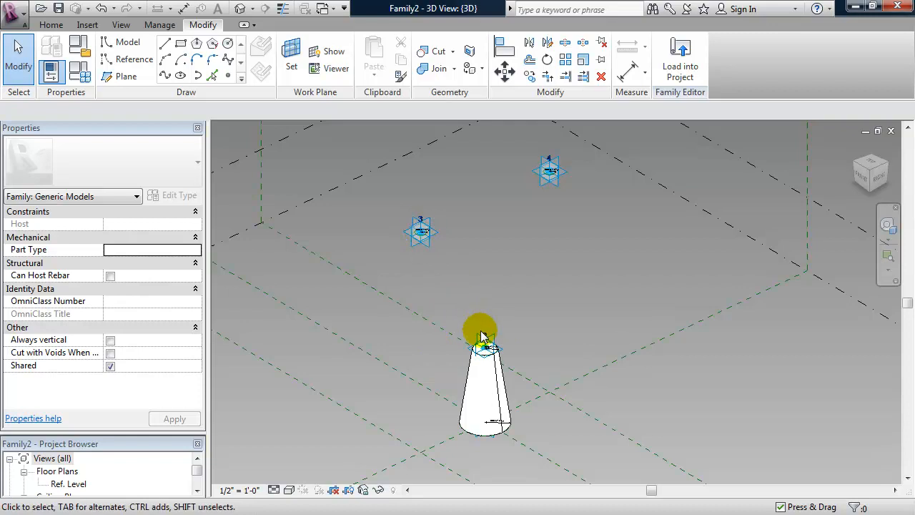
scroll(463, 350, "up", 3)
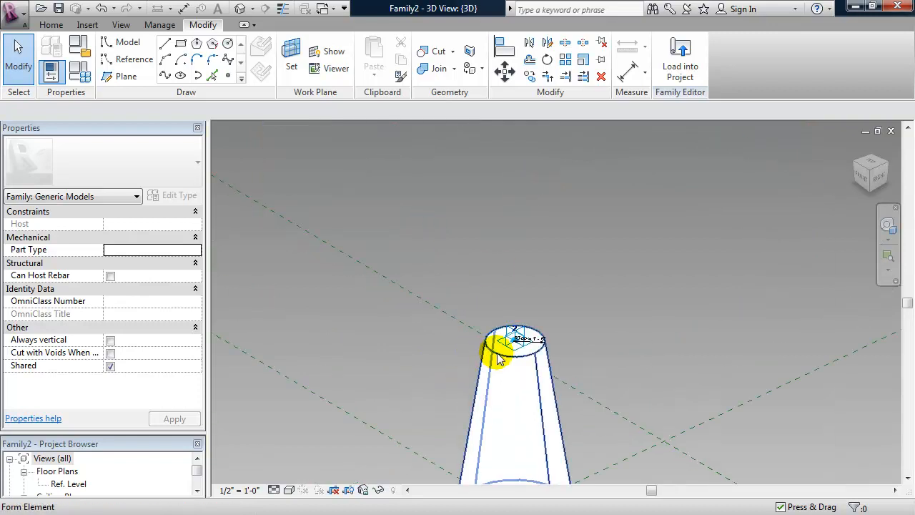
key("Tab")
key("Tab")
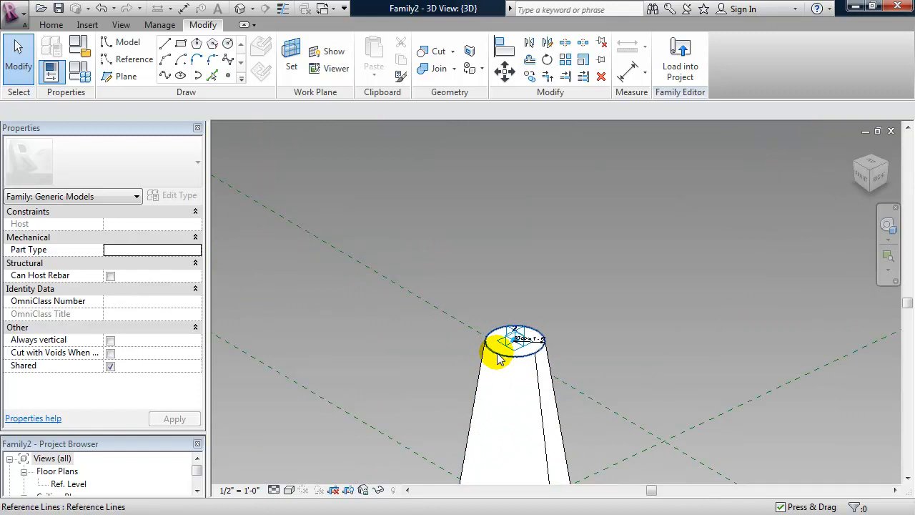
left_click(466, 351)
mouse_move(466, 352)
middle_mouse_down("shift")
mouse_move(446, 326)
mouse_move(463, 341)
middle_mouse_up("shift")
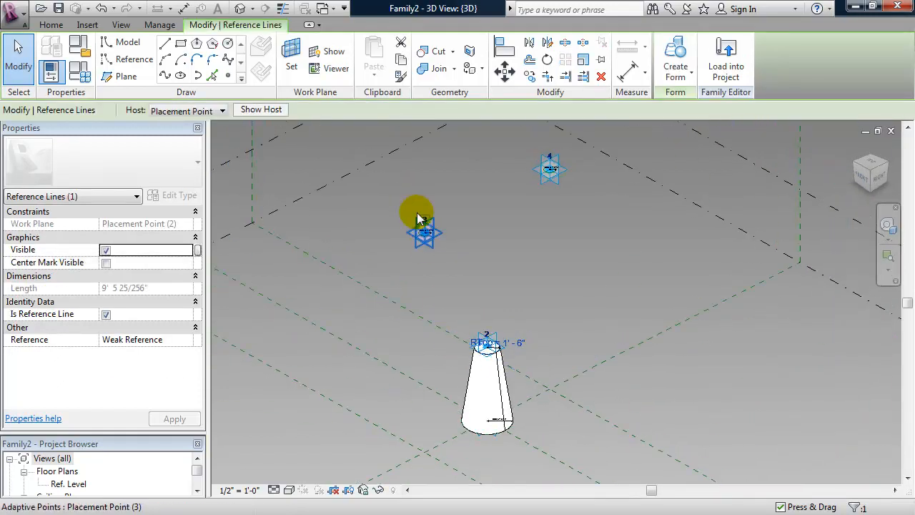
scroll(424, 241, "up", 4)
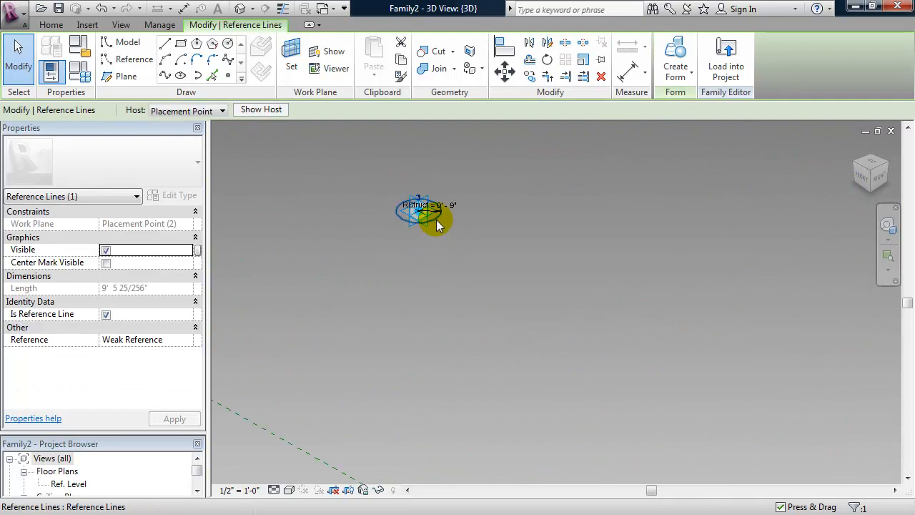
left_click(436, 219, "ctrl")
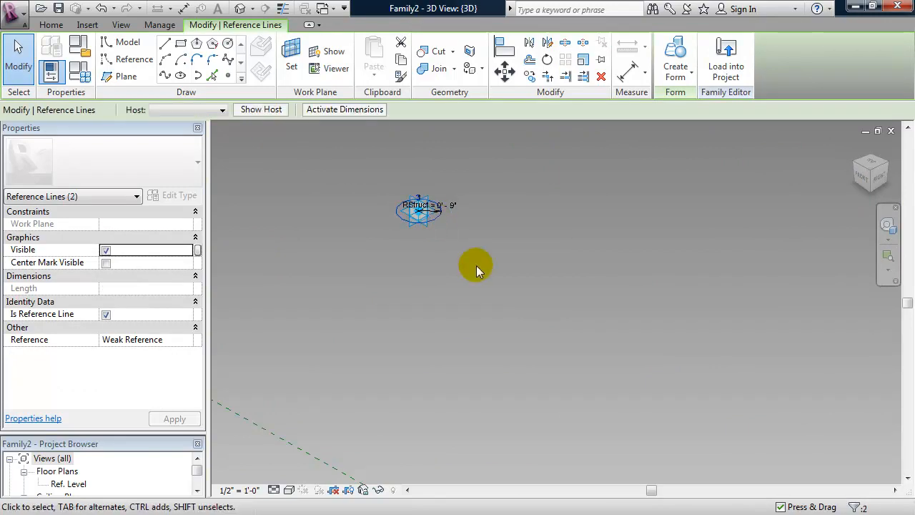
scroll(476, 265, "down", 3)
left_click(671, 82)
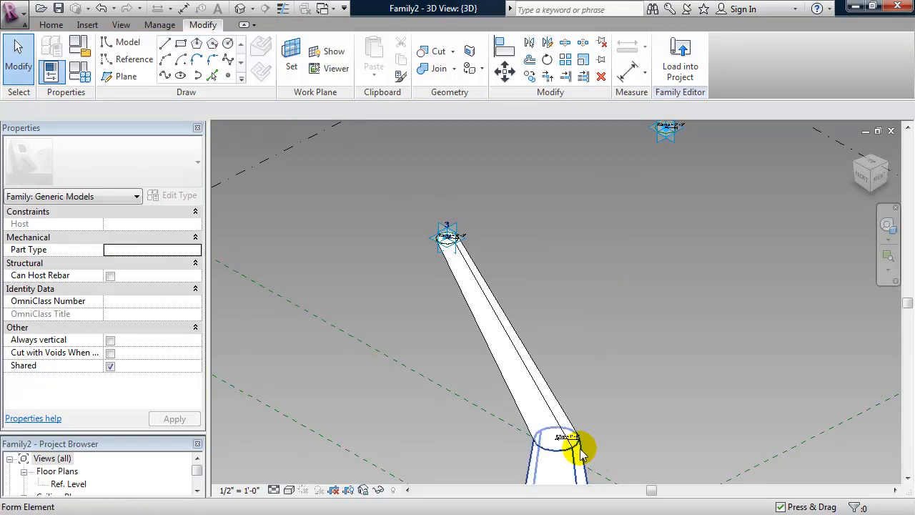
Create a second tapered branch from the cone-top circle to the circle at point 4.
key("Tab")
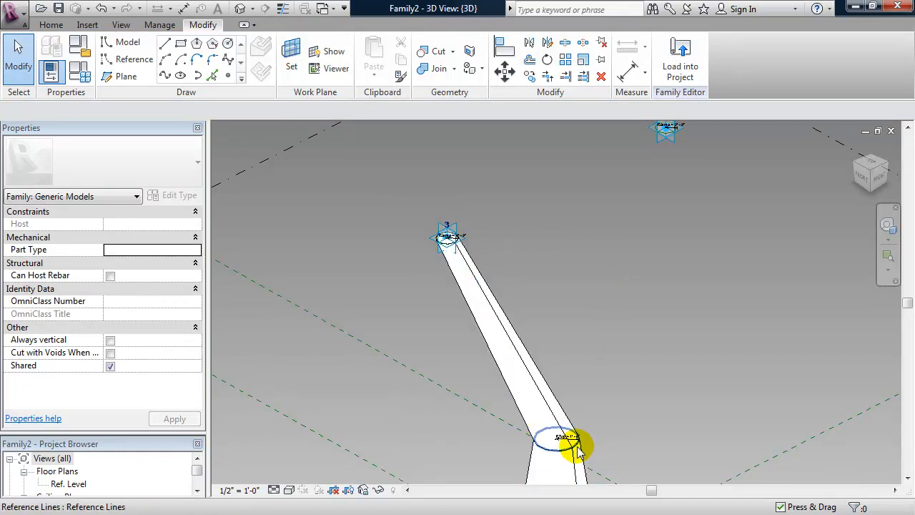
left_click(601, 392)
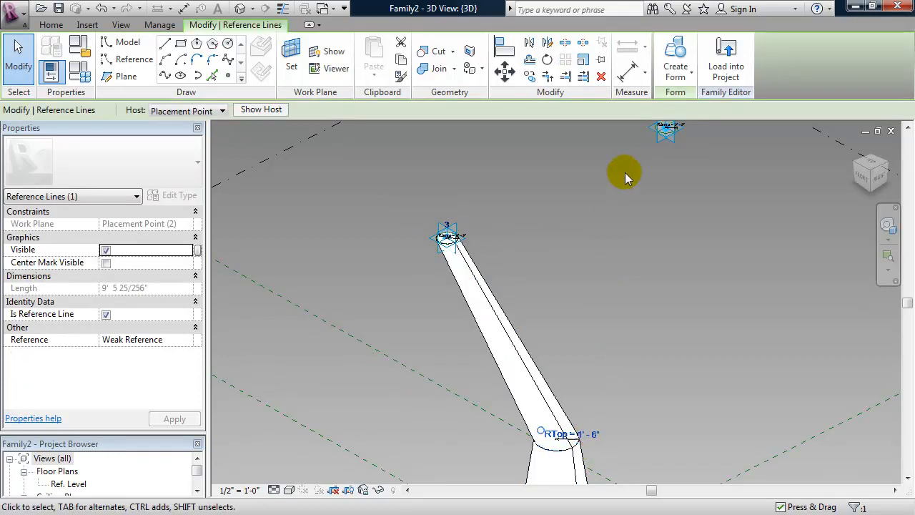
left_click(666, 135, "ctrl")
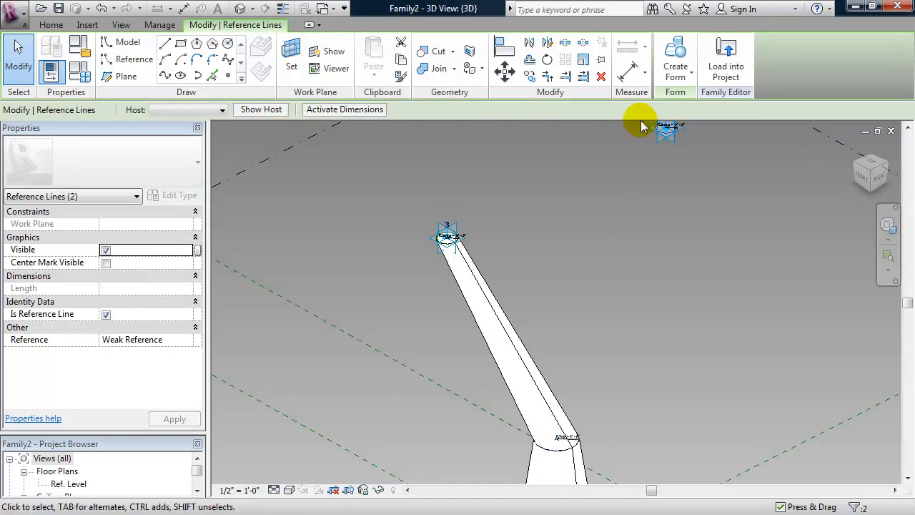
left_click(675, 66)
scroll(536, 298, "down", 3)
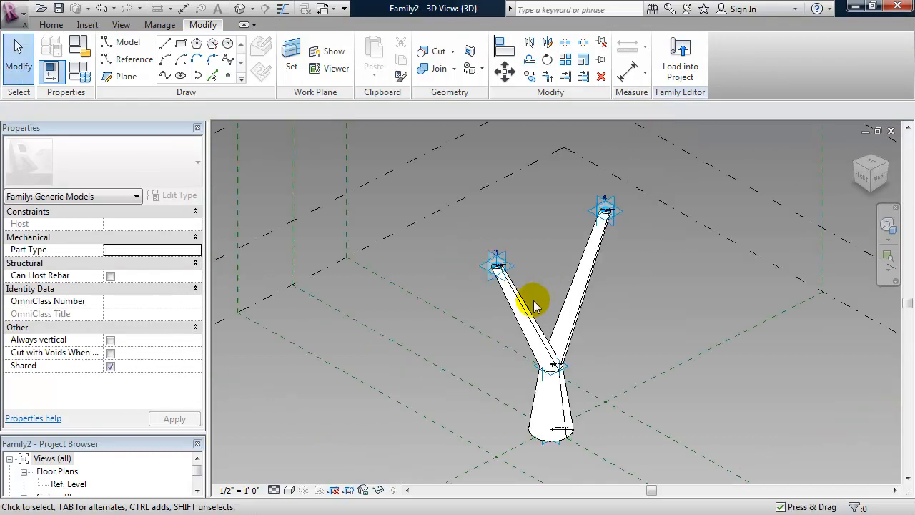
middle_click_drag(603, 358, 594, 316, "shift")
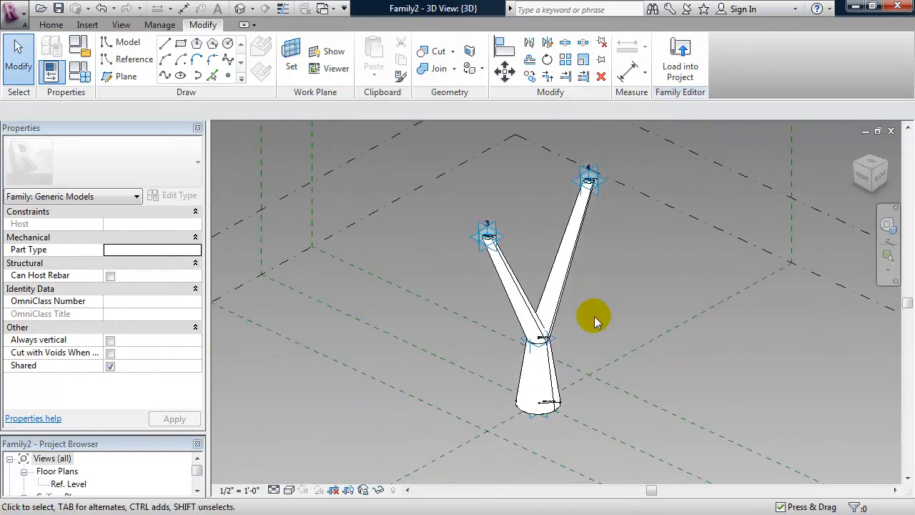
Drag adaptive points 2, 4 and 3 to new positions, bending and stretching the column's branches.
left_click(556, 336)
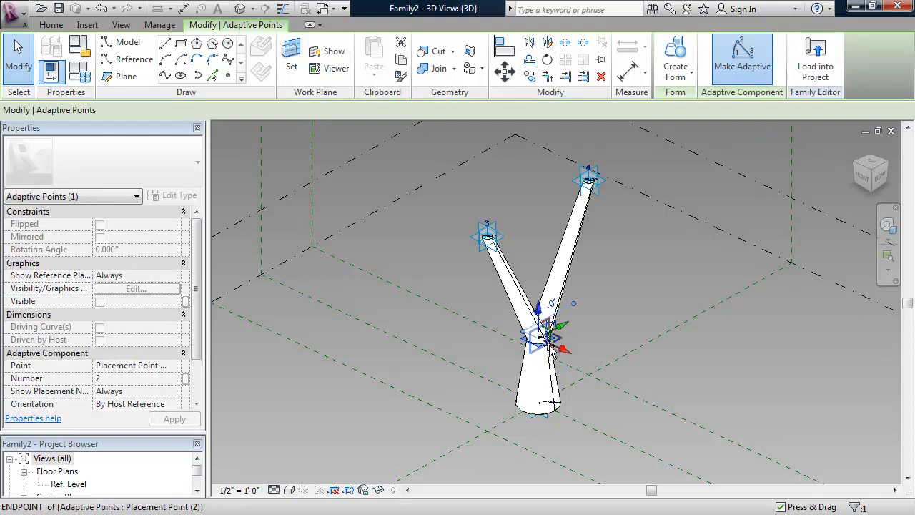
left_click_drag(502, 334, 448, 308)
left_click(639, 271)
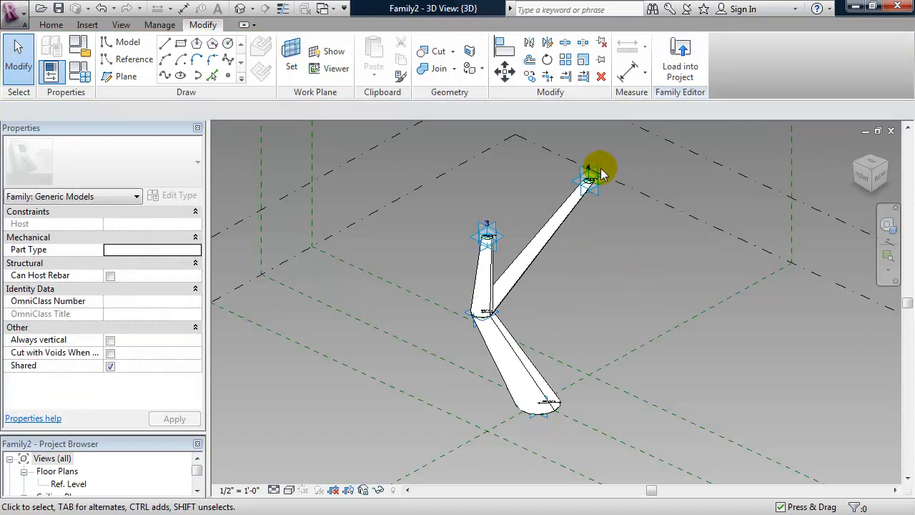
left_click(601, 183)
left_click_drag(611, 191, 638, 216)
left_click(487, 225)
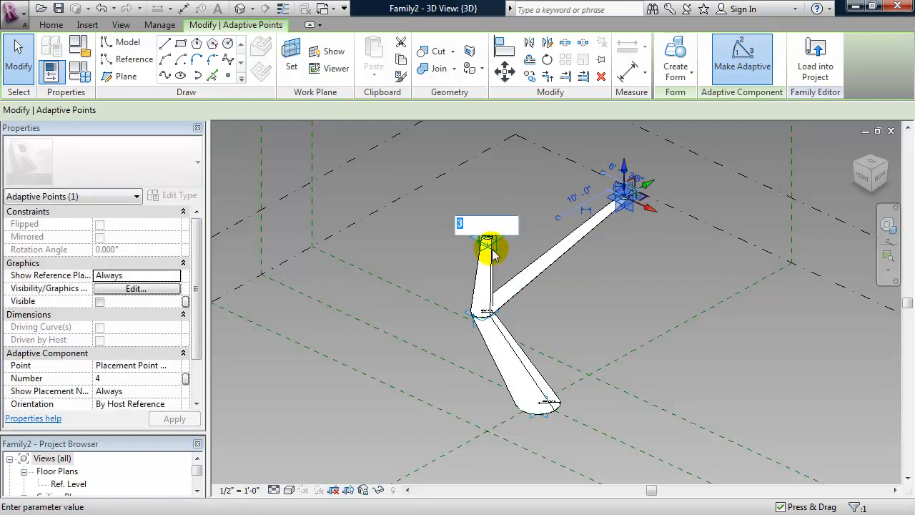
left_click(493, 248)
left_click_drag(513, 224, 457, 255)
mouse_move(624, 303)
middle_mouse_down("shift")
mouse_move(578, 310)
mouse_move(535, 265)
mouse_move(608, 271)
mouse_move(620, 284)
mouse_move(626, 274)
mouse_move(628, 286)
middle_mouse_up("shift")
left_click(627, 286)
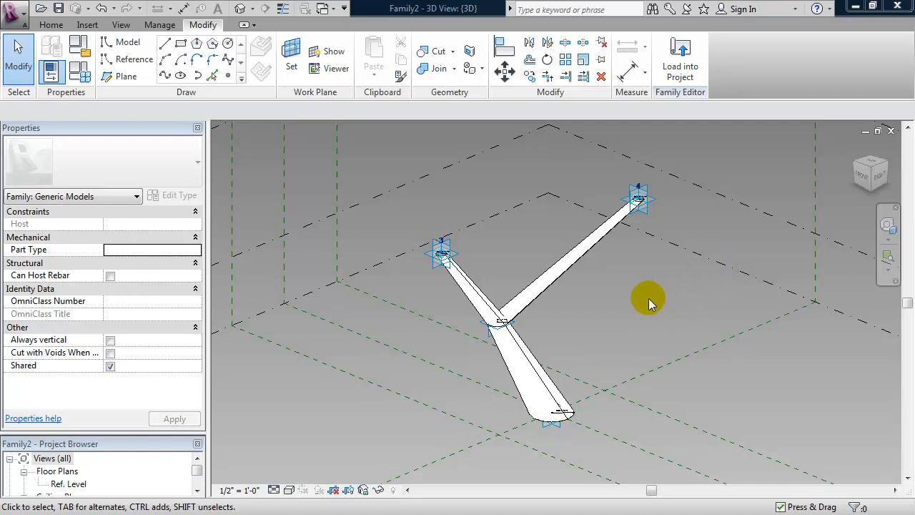
Create a new conceptual mass family from the Mass.rft template.
left_click(20, 13)
mouse_move(38, 68)
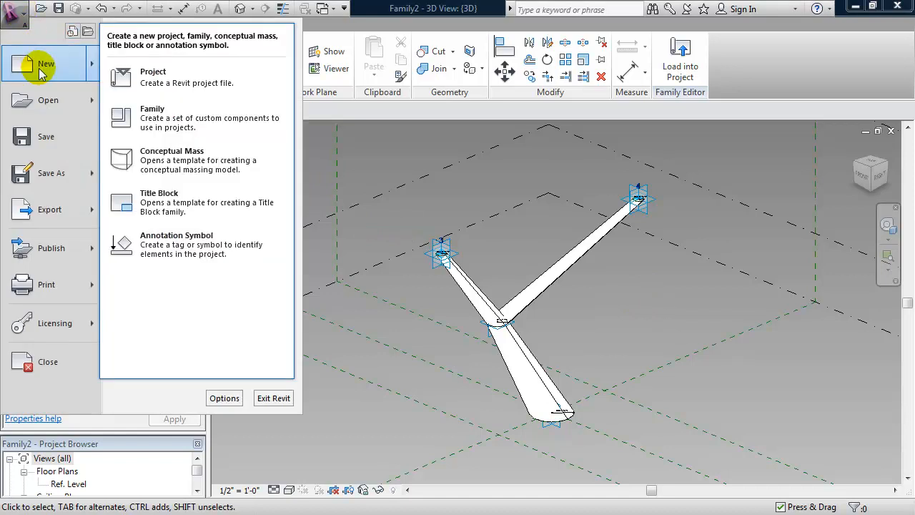
left_click(177, 158)
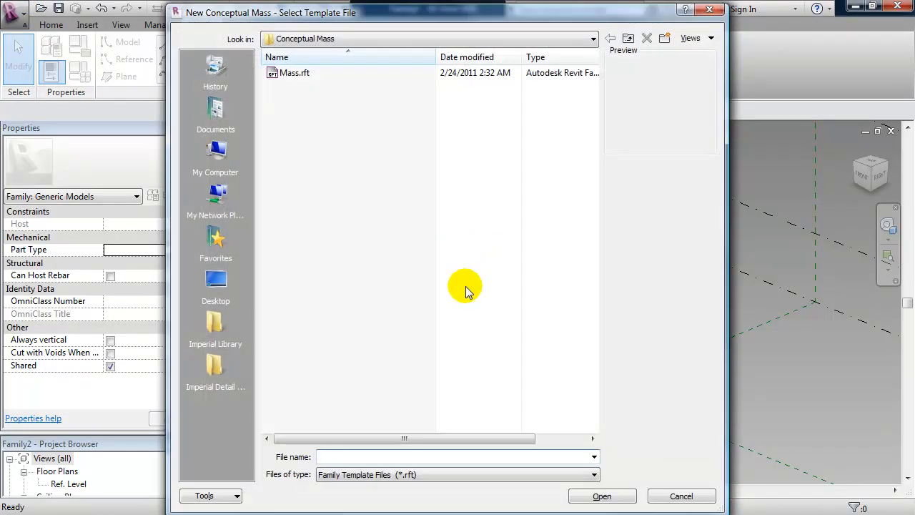
left_click(291, 75)
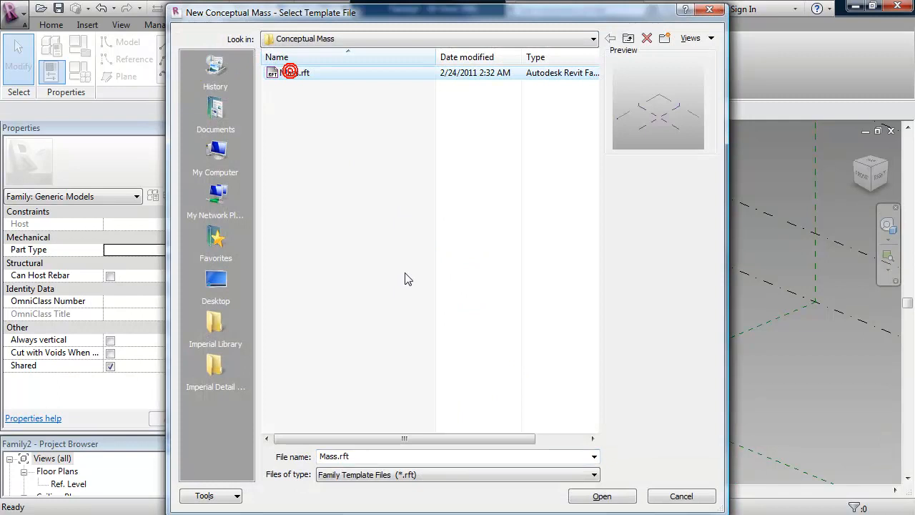
left_click(605, 495)
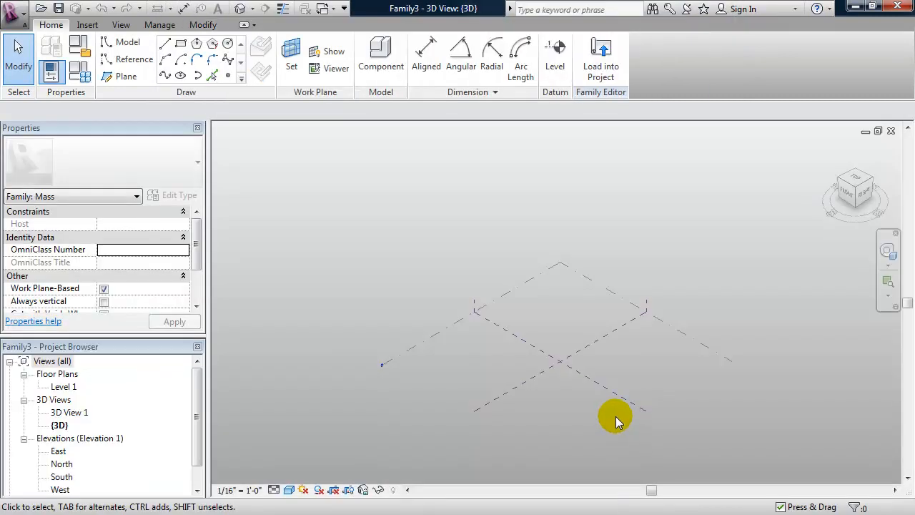
Copy the Center (Left/Right) reference plane to a parallel plane 100' away.
scroll(579, 399, "up", 2)
middle_click_drag(578, 402, 555, 377)
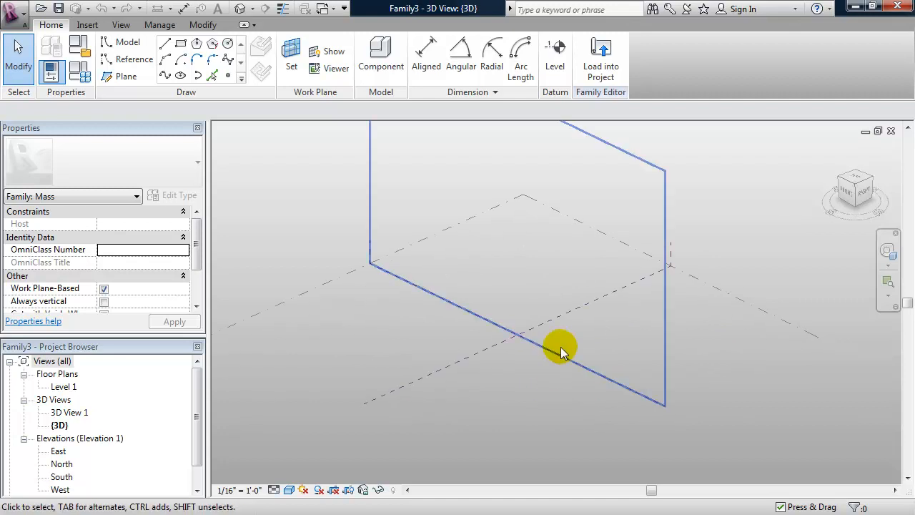
left_click(560, 322)
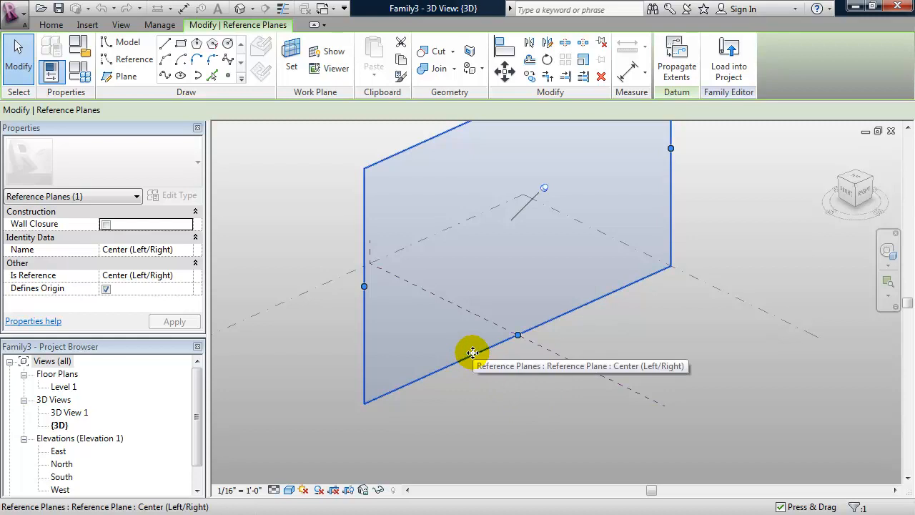
left_click_drag(473, 353, 547, 412, "ctrl")
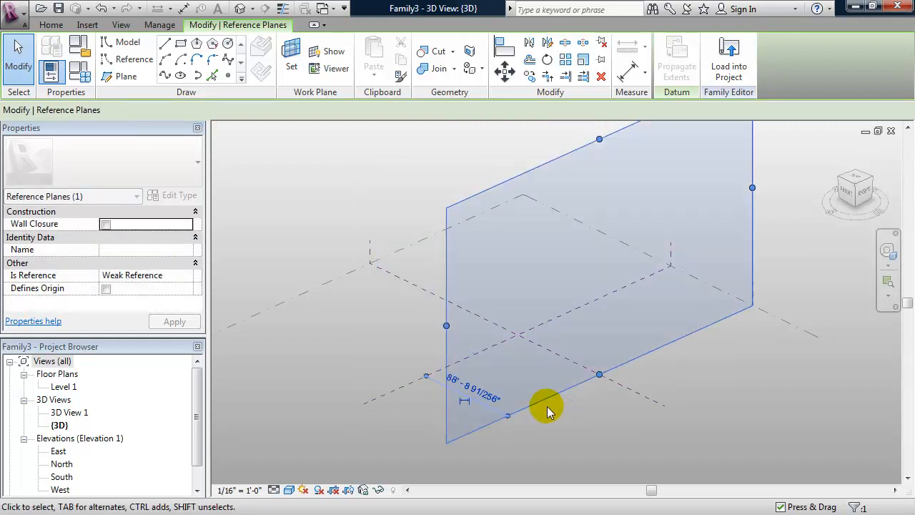
left_click(477, 396)
type("1")
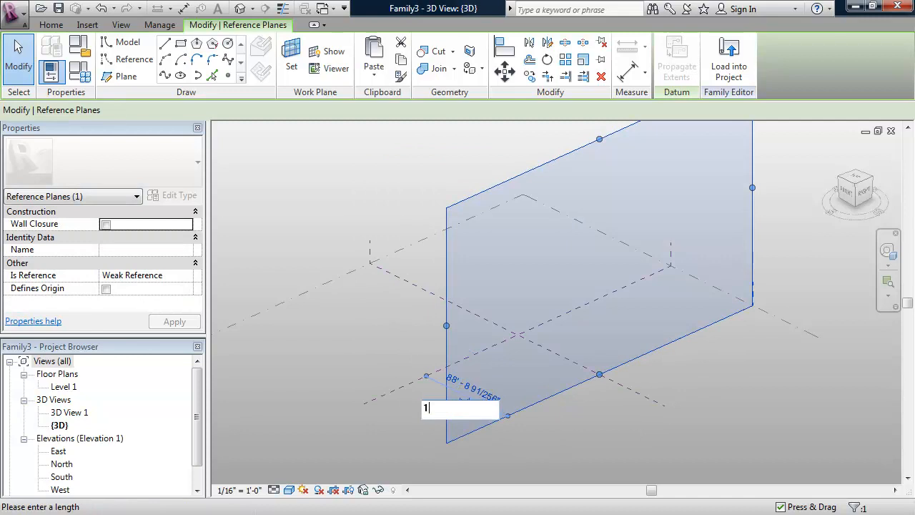
type("00'")
key("Return")
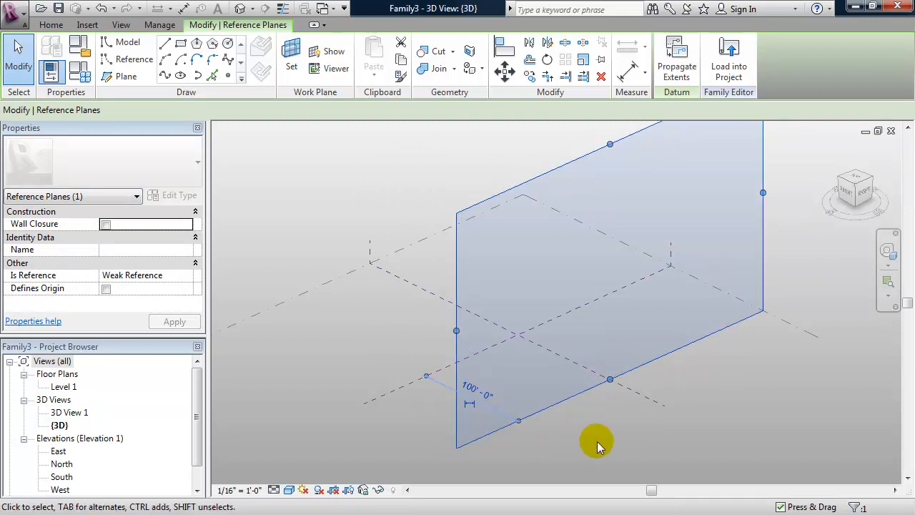
left_click(597, 441)
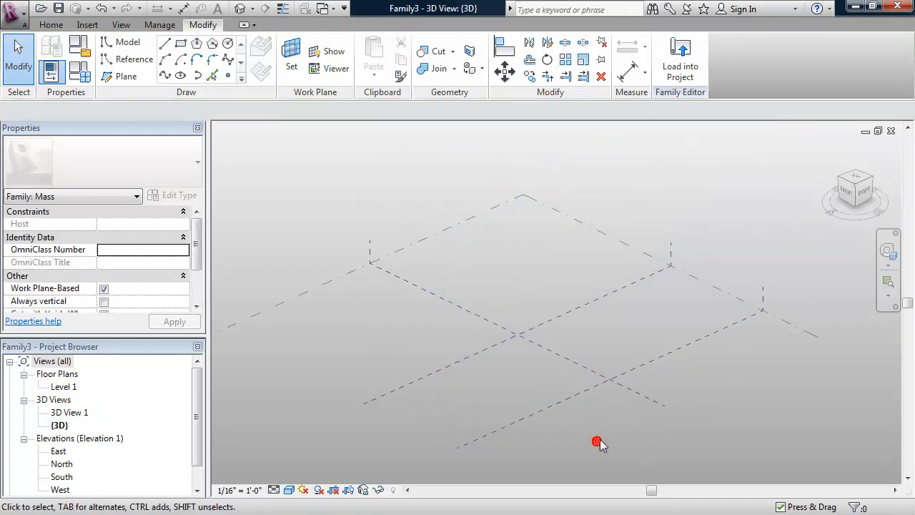
Add two parallel copies of the Center (Front/Back) reference plane, each offset 50'.
left_click(647, 400)
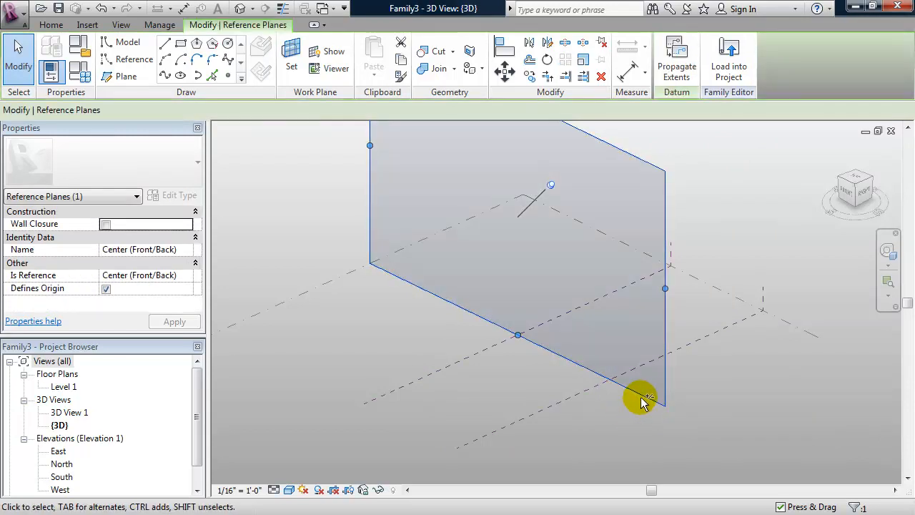
left_click_drag(643, 394, 582, 429, "ctrl")
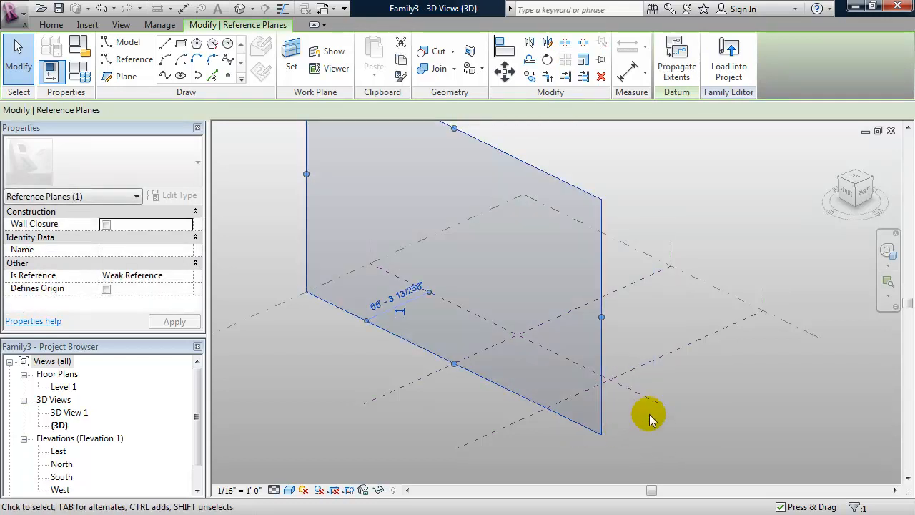
left_click(650, 397)
left_click_drag(649, 400, 703, 367)
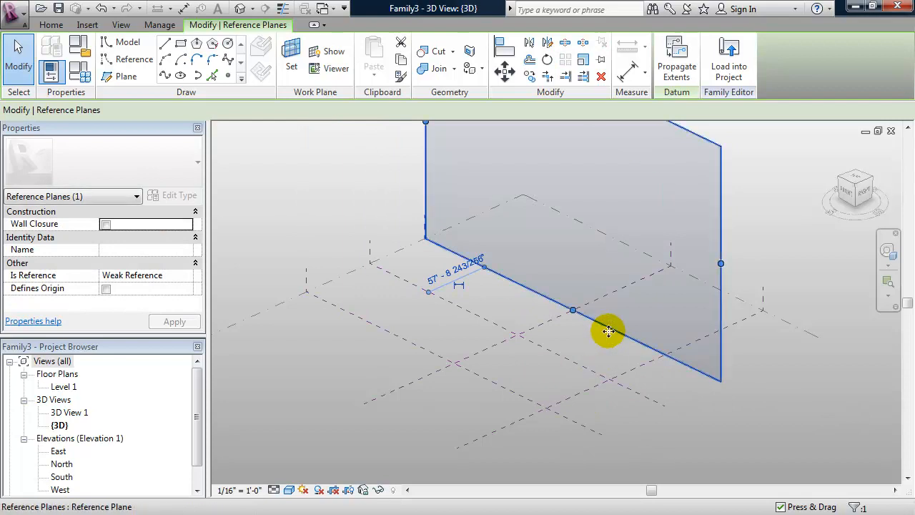
left_click(449, 270)
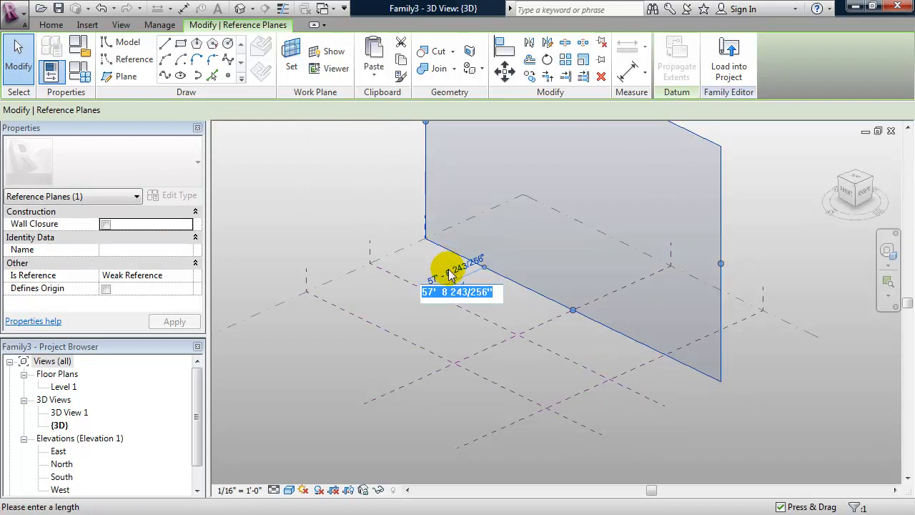
type("50'")
key("Return")
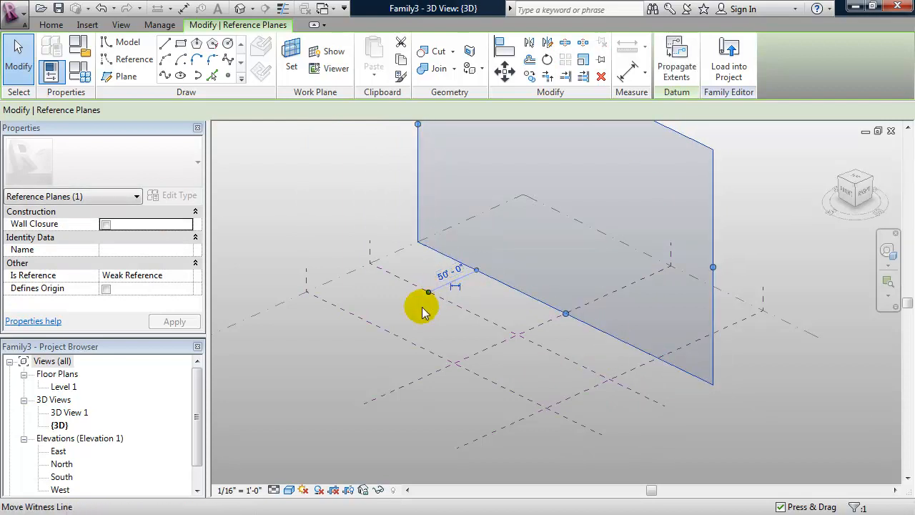
left_click(403, 340)
left_click(402, 296)
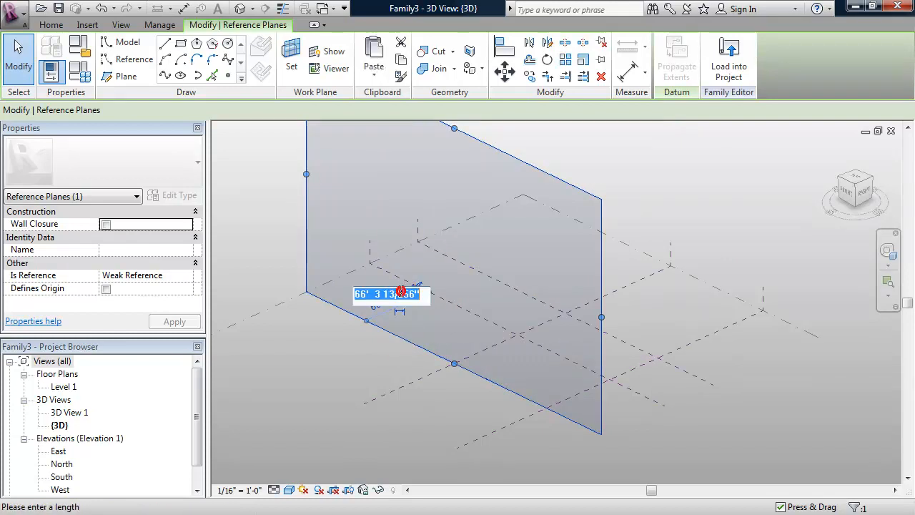
type("50'")
key("Return")
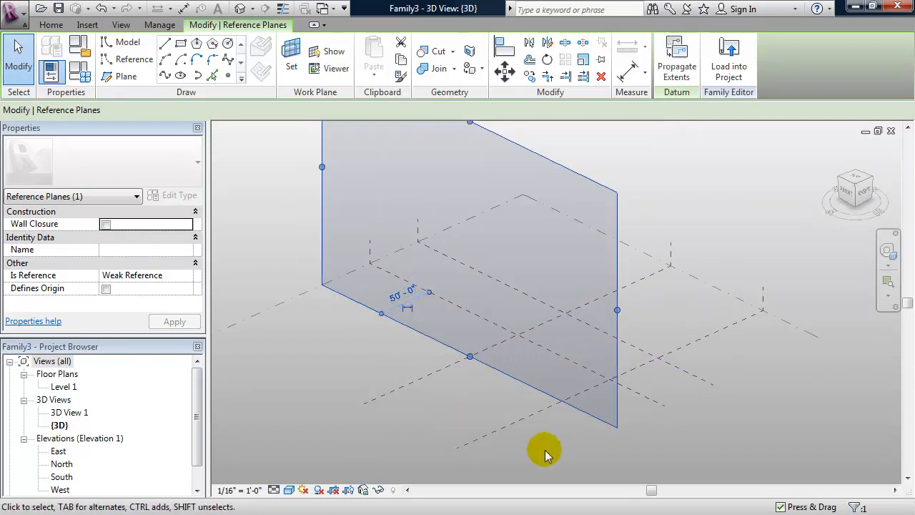
left_click(583, 450)
left_click(577, 444)
middle_click_drag(518, 453, 517, 449, "shift")
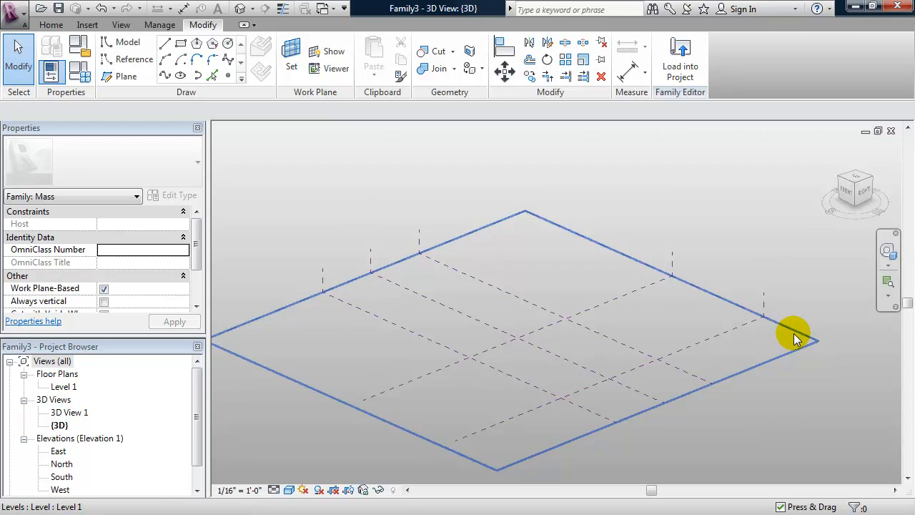
Draw a rectangle of reference lines on Level 1 between the offset plane intersections.
left_click(793, 333)
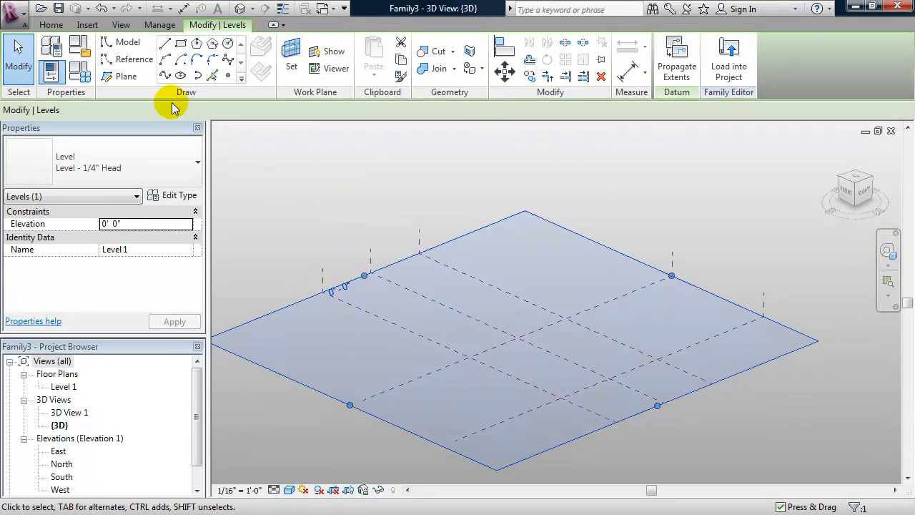
left_click(125, 61)
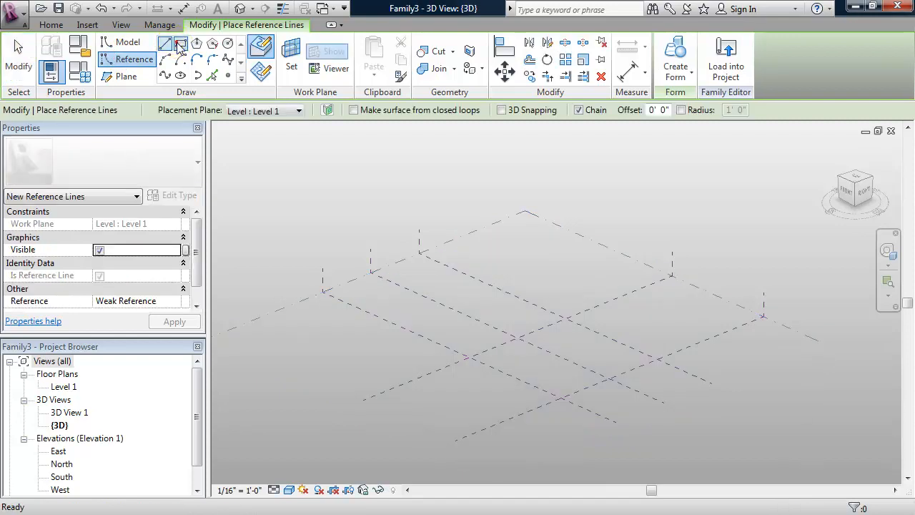
left_click(176, 43)
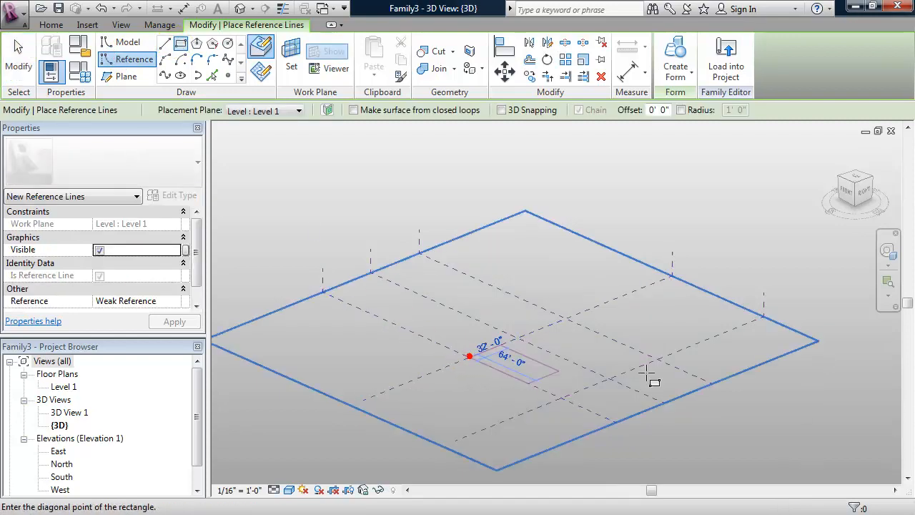
left_click(466, 355)
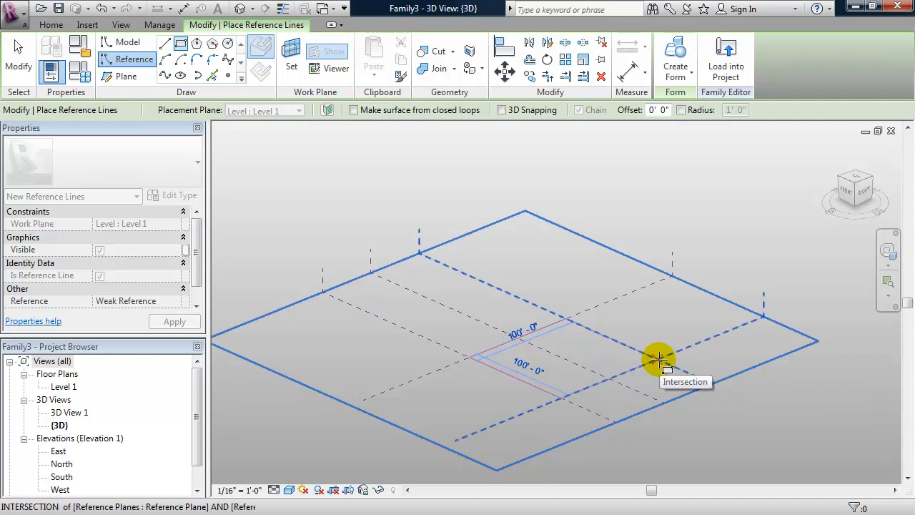
left_click(657, 359)
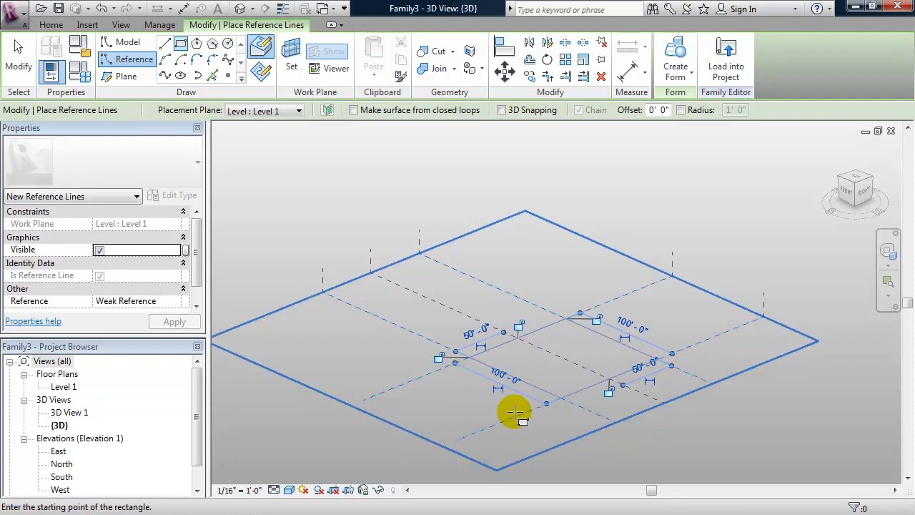
Lock all four rectangle edges to their reference planes.
left_click(607, 390)
left_click(596, 318)
left_click(519, 326)
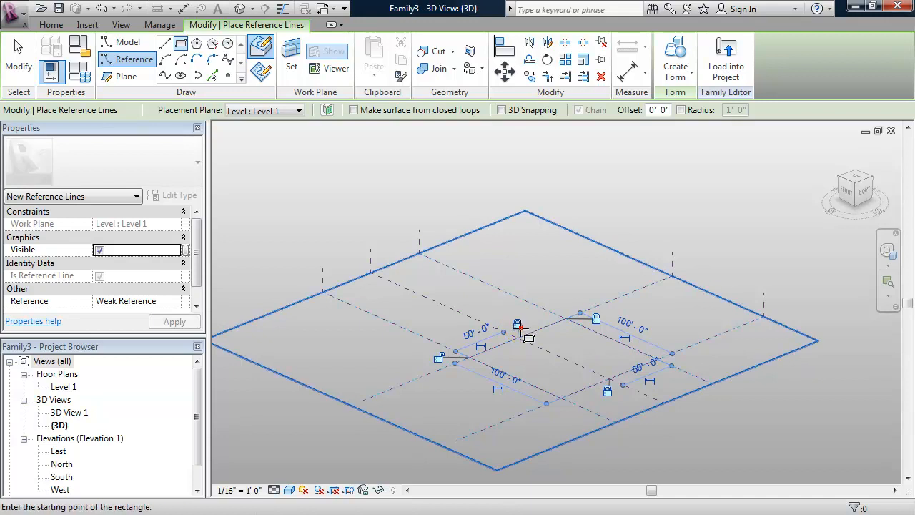
left_click(437, 357)
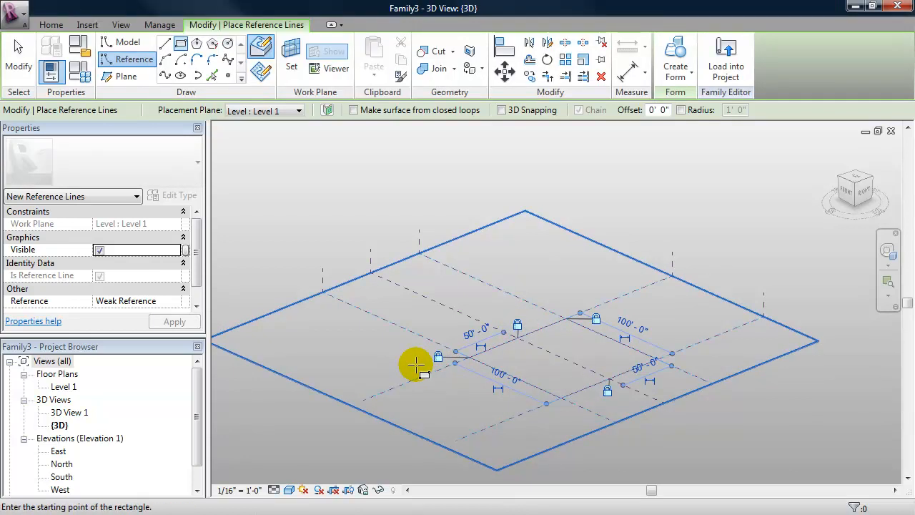
key("Escape")
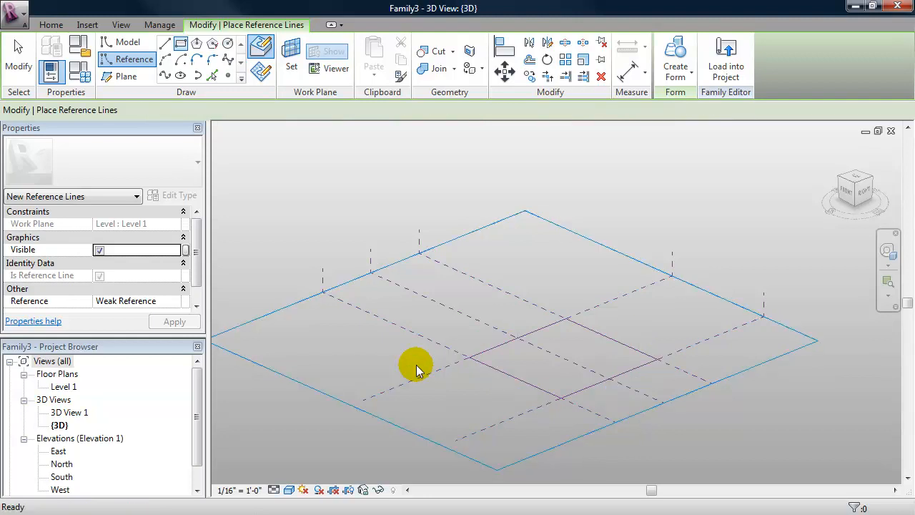
Select the four reference lines and create a flat surface form from them.
key("Escape")
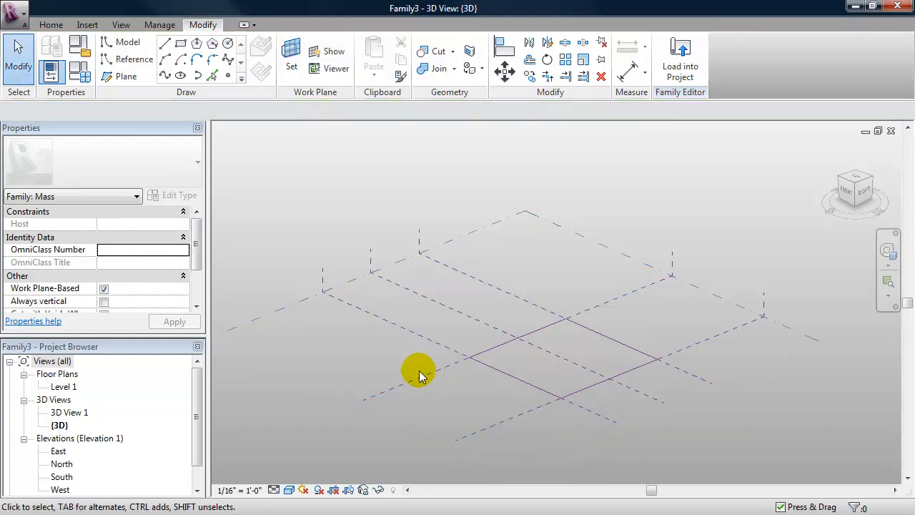
left_click(517, 378)
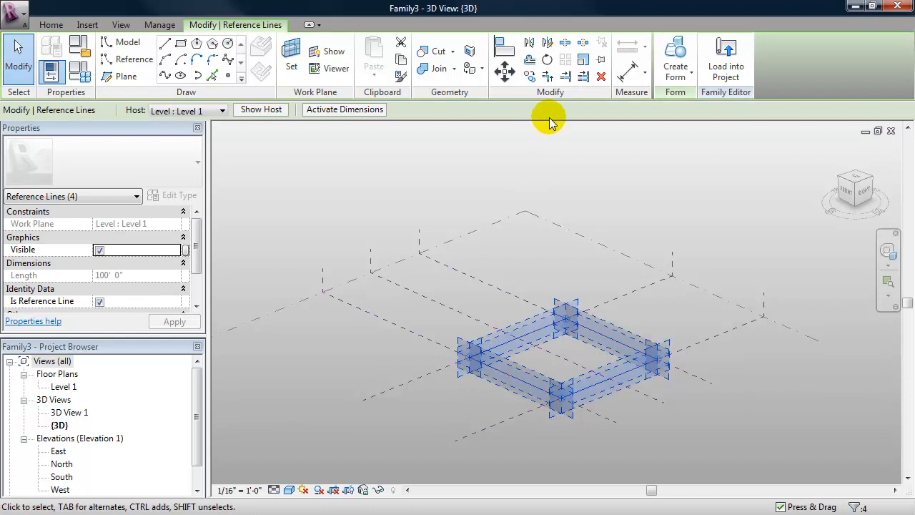
left_click(679, 57)
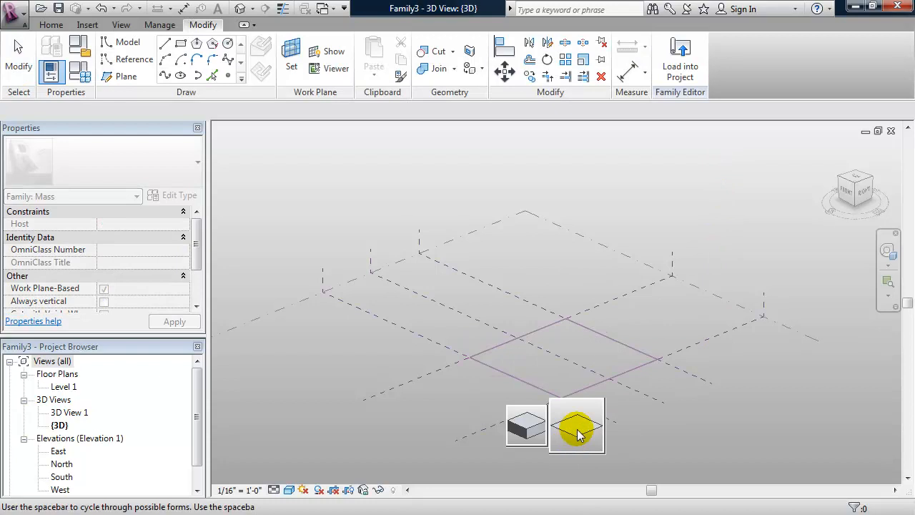
left_click(576, 430)
middle_click_drag(622, 434, 643, 422, "shift")
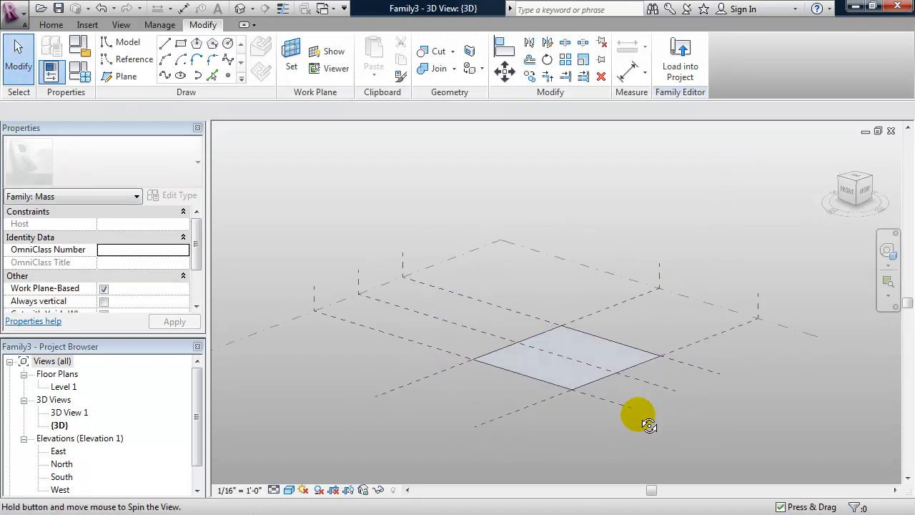
left_click(613, 270)
Divide the surface with 8 U and 8 V grid divisions.
left_click(747, 56)
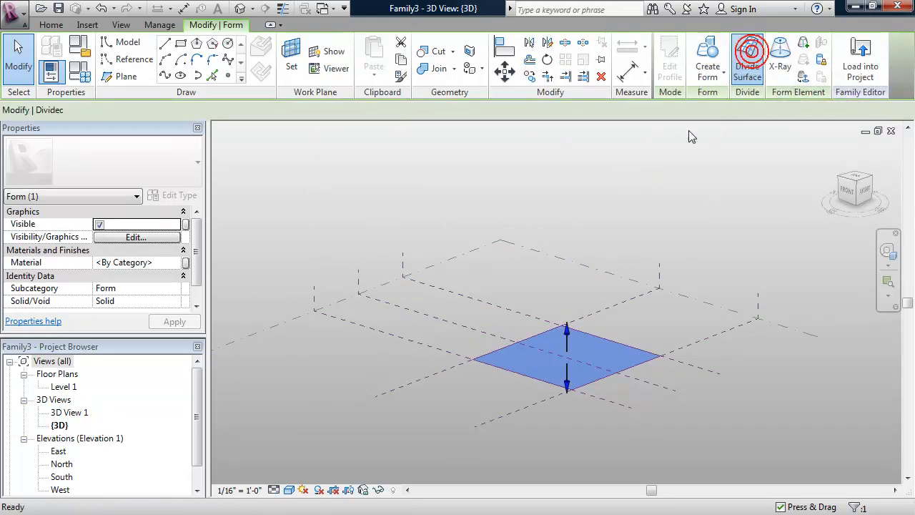
double_click(236, 108)
type("8")
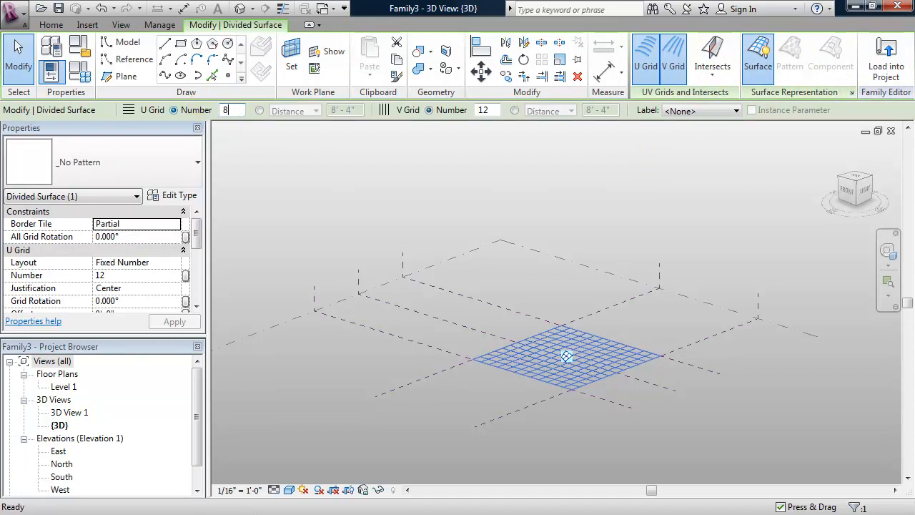
left_click(493, 110)
type("6")
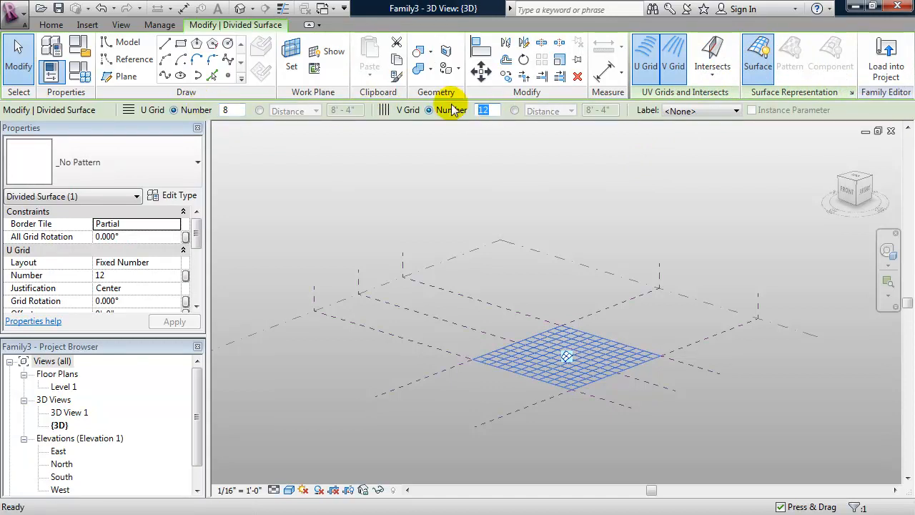
type("8")
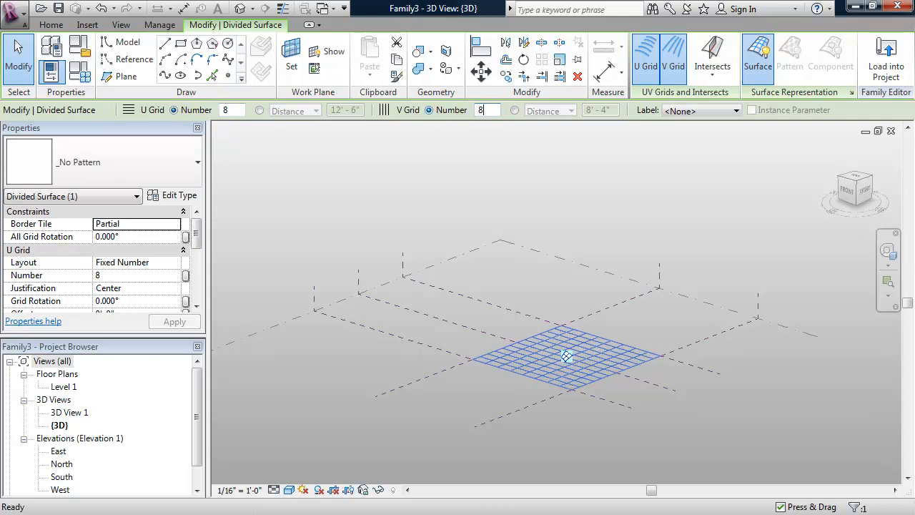
key("Return")
middle_click_drag(569, 284, 537, 268, "shift")
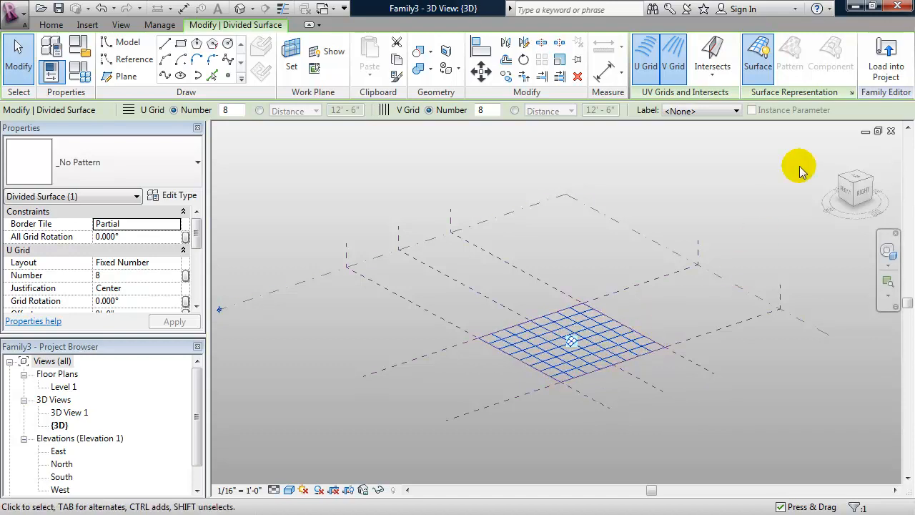
Turn on node display for the divided surface grid.
left_click(851, 94)
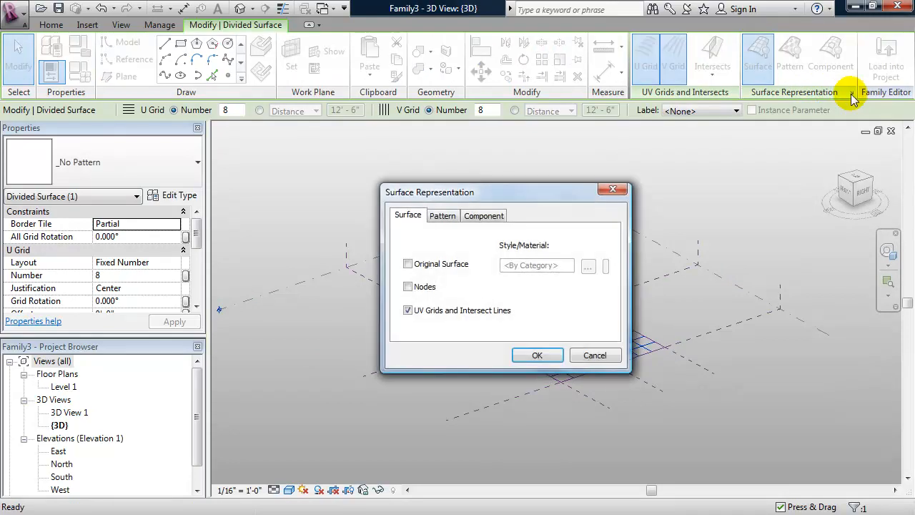
left_click(407, 287)
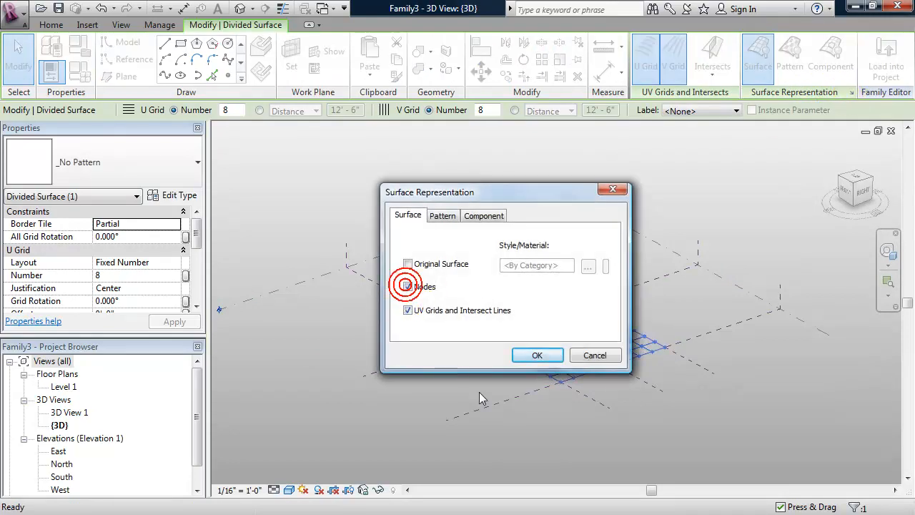
left_click(532, 356)
middle_click_drag(483, 390, 437, 385, "shift")
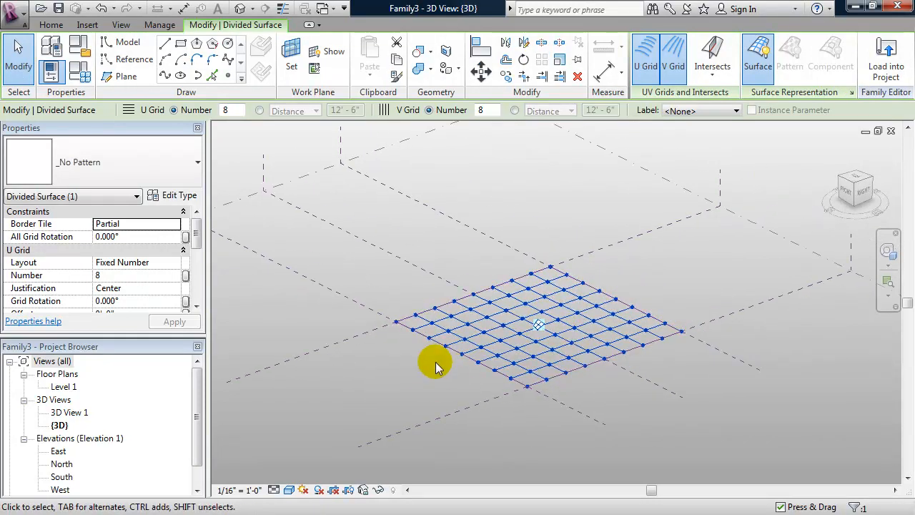
Copy Level 1 upward to create Level 2 and set its elevation to 20'.
mouse_move(417, 386)
middle_mouse_down("shift")
mouse_move(419, 374)
mouse_move(427, 387)
mouse_move(415, 378)
middle_mouse_up("shift")
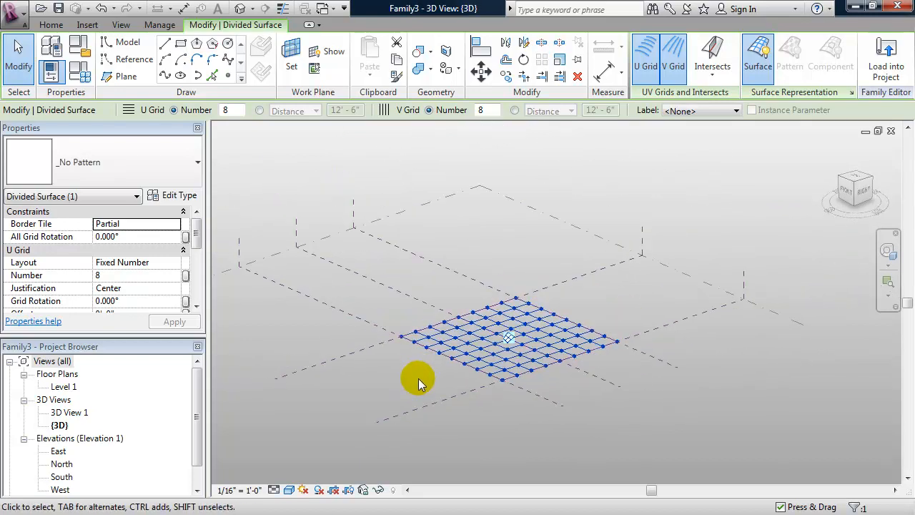
left_click(719, 294)
middle_click_drag(712, 288, 746, 307)
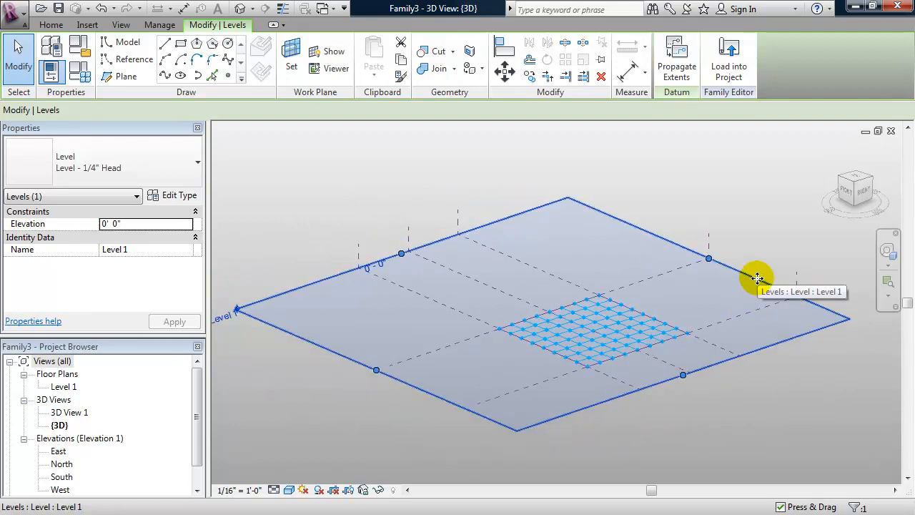
left_click_drag(757, 278, 756, 241, "ctrl")
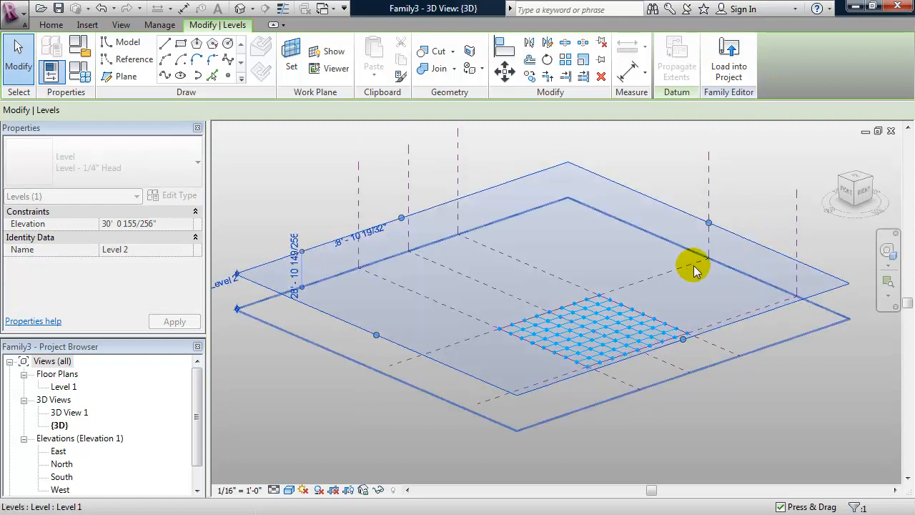
left_click(294, 276)
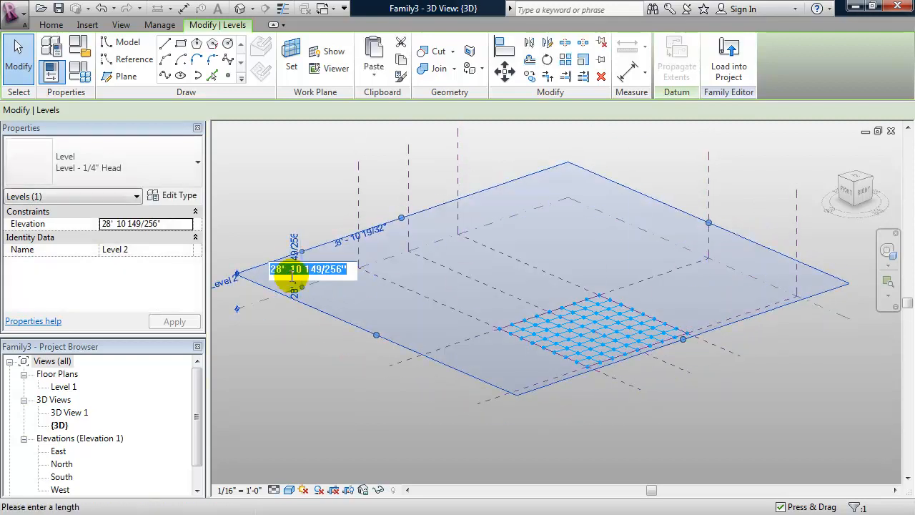
type("20")
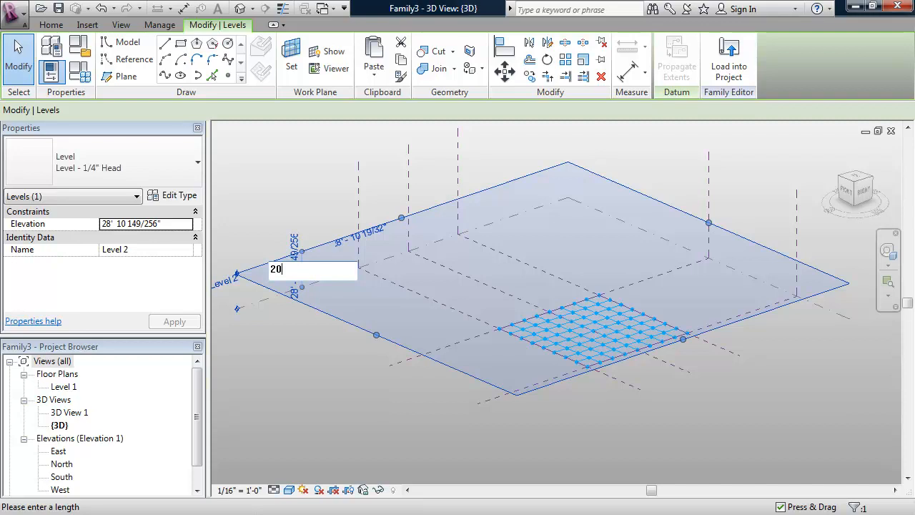
key("Return")
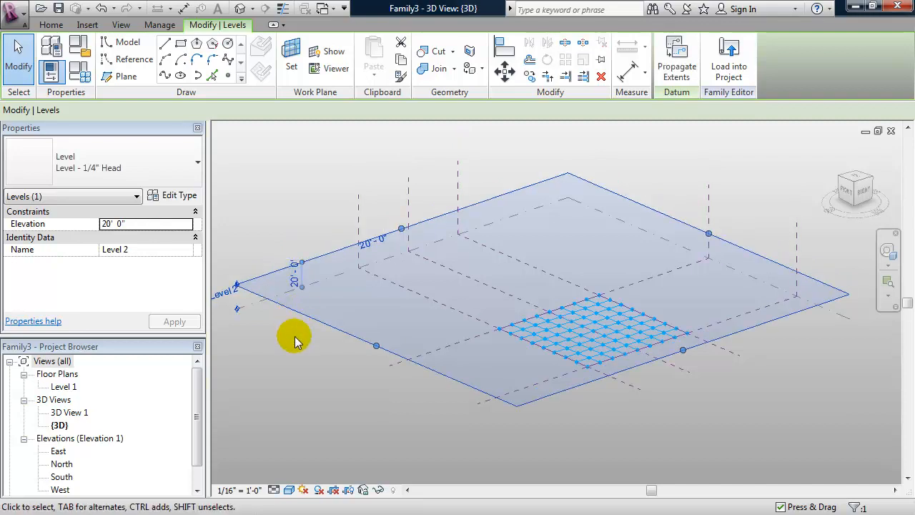
left_click(298, 386)
middle_click_drag(466, 401, 445, 404)
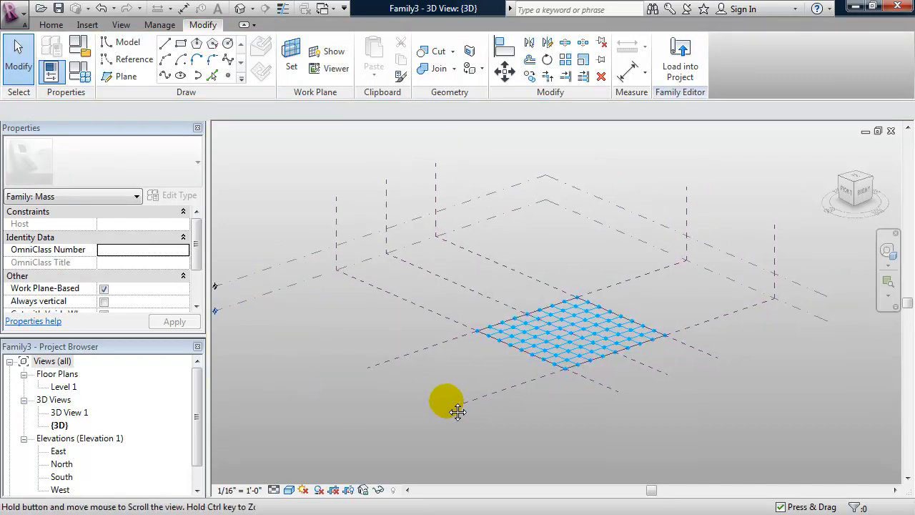
Window-select the divided floor surface with its reference lines and copy it to the clipboard.
left_click_drag(482, 371, 714, 260)
left_click_drag(447, 413, 720, 245)
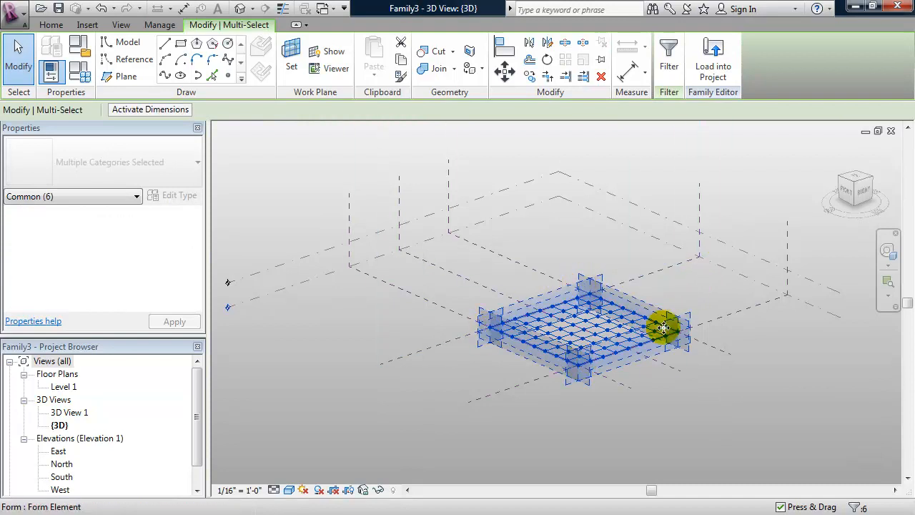
left_click_drag(445, 439, 709, 234)
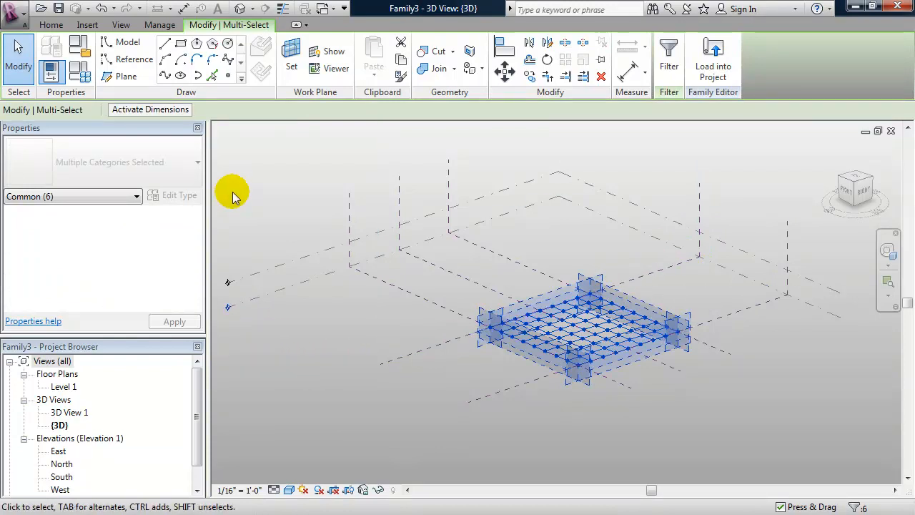
left_click(402, 63)
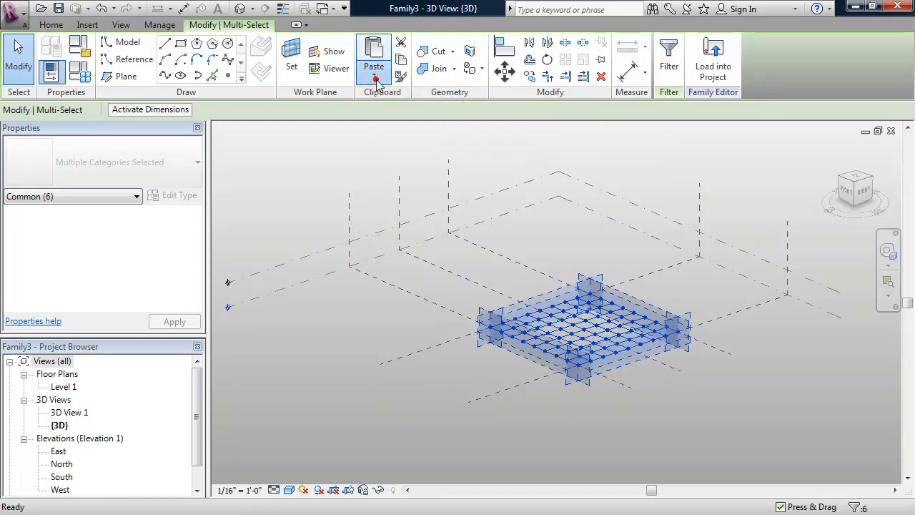
Paste the copied surface aligned to Level 2, stacking the two grids.
left_click(374, 75)
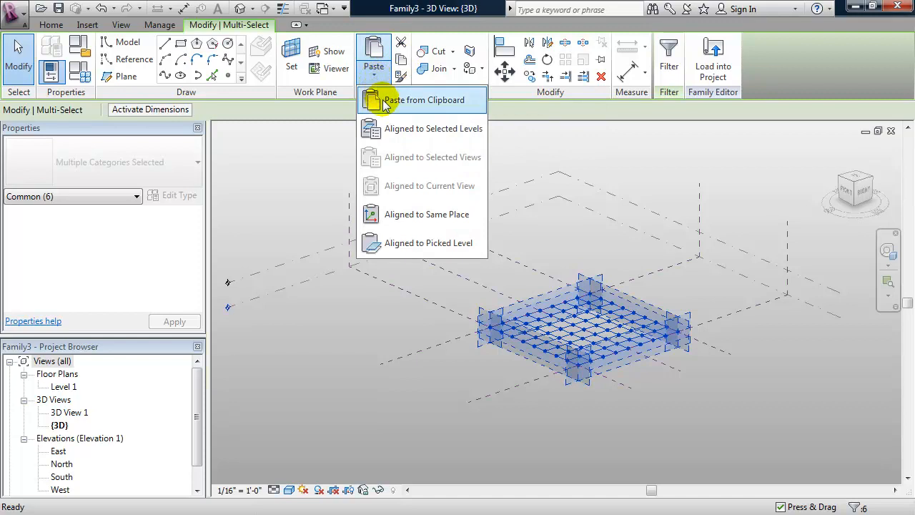
left_click(415, 133)
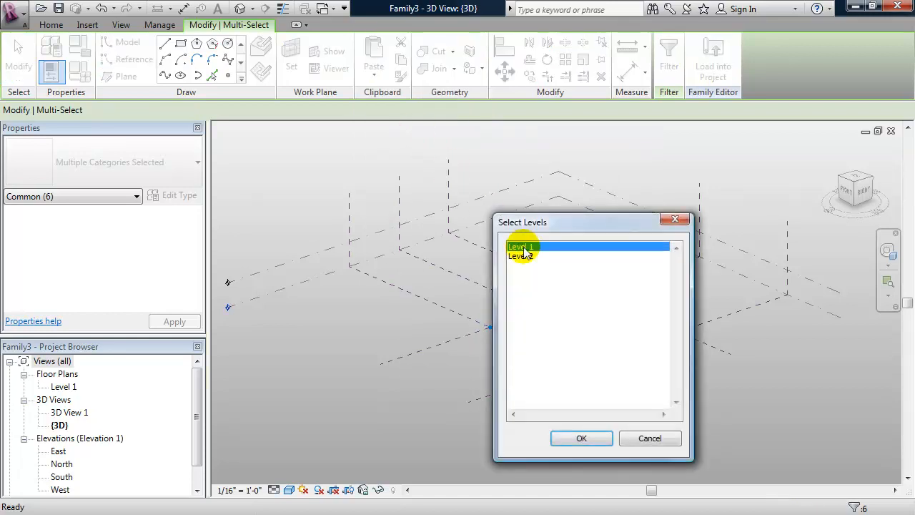
left_click(529, 255)
left_click(561, 435)
left_click(432, 398)
middle_click_drag(448, 376, 478, 390, "shift")
middle_click_drag(725, 243, 685, 258, "shift")
left_click(729, 241)
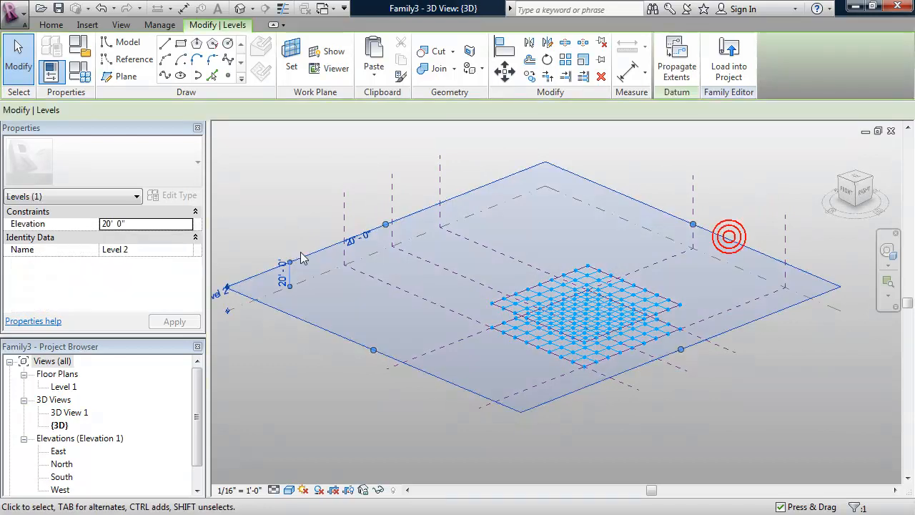
left_click(285, 274)
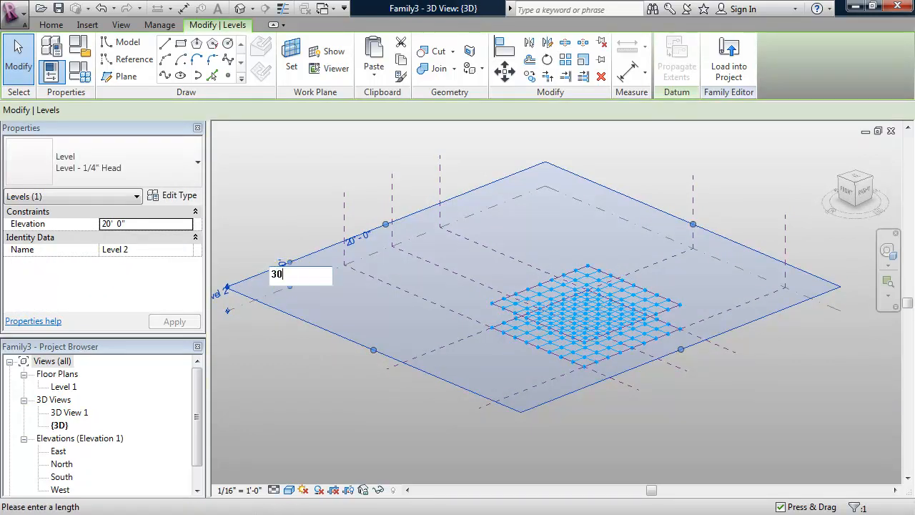
key("Return")
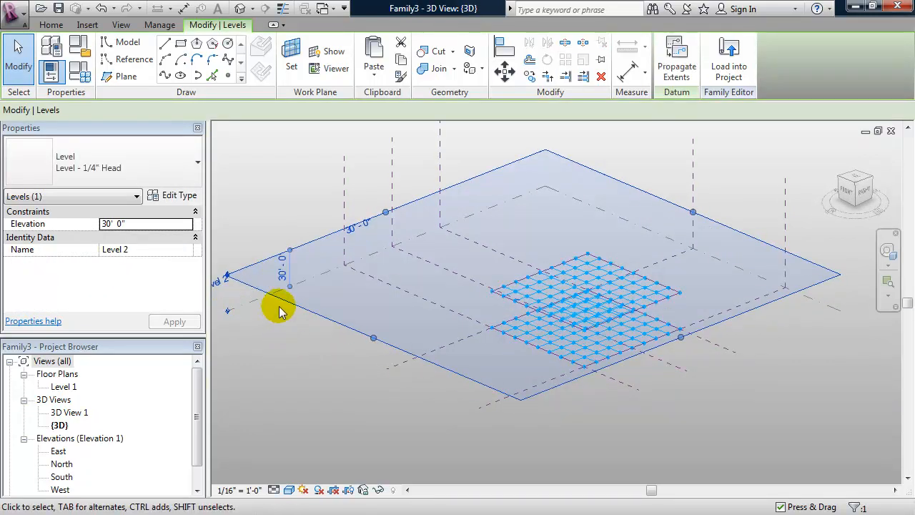
left_click(284, 266)
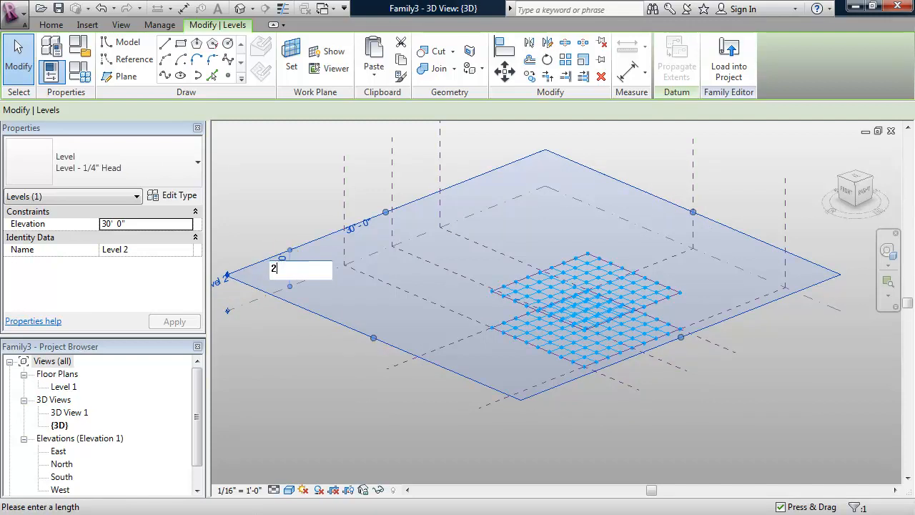
type("20'")
key("Return")
middle_click_drag(397, 414, 379, 398, "shift")
left_click(383, 400)
mouse_move(435, 362)
middle_mouse_down()
mouse_move(399, 357)
mouse_move(465, 393)
mouse_move(495, 371)
mouse_move(482, 317)
mouse_move(465, 347)
mouse_move(436, 344)
middle_mouse_up()
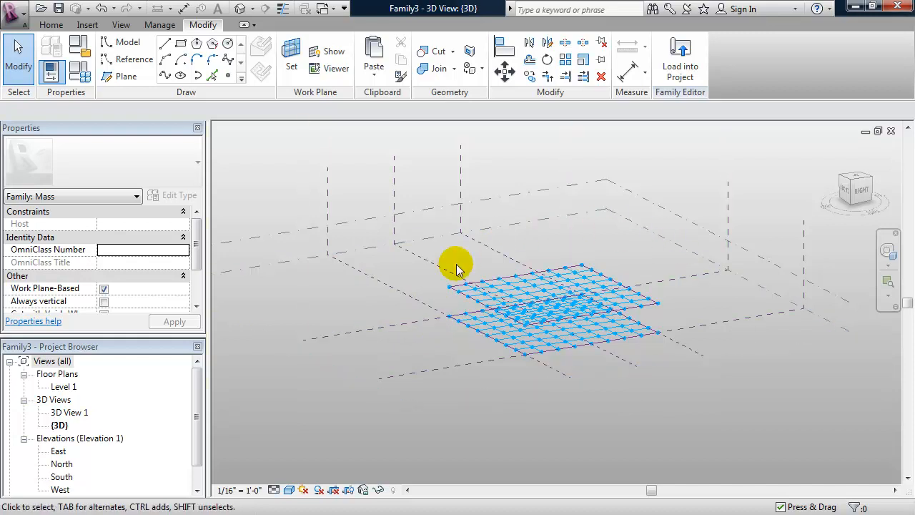
middle_click_drag(374, 365, 455, 388, "shift")
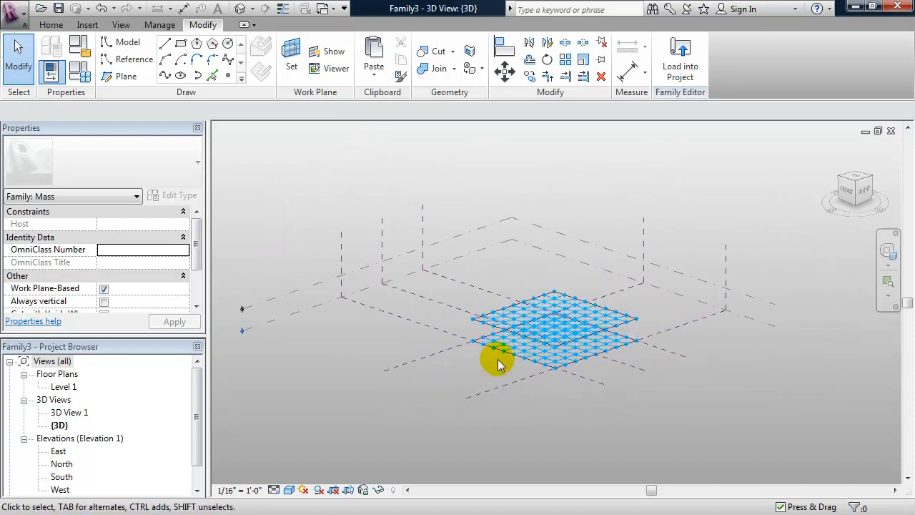
Copy Level 2 upward to create Level 3, 10' above it.
left_click(752, 296)
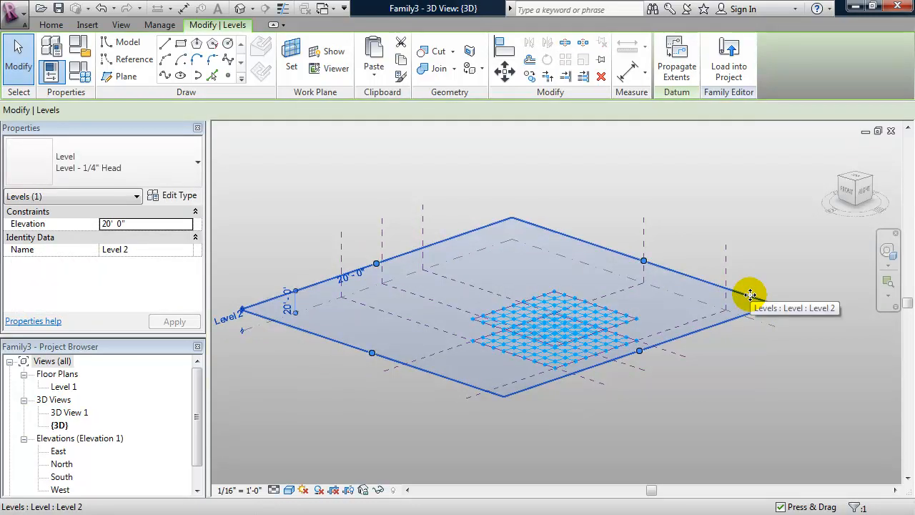
left_click_drag(750, 294, 753, 265, "ctrl")
left_click(276, 269)
left_click(273, 268)
left_click(285, 280)
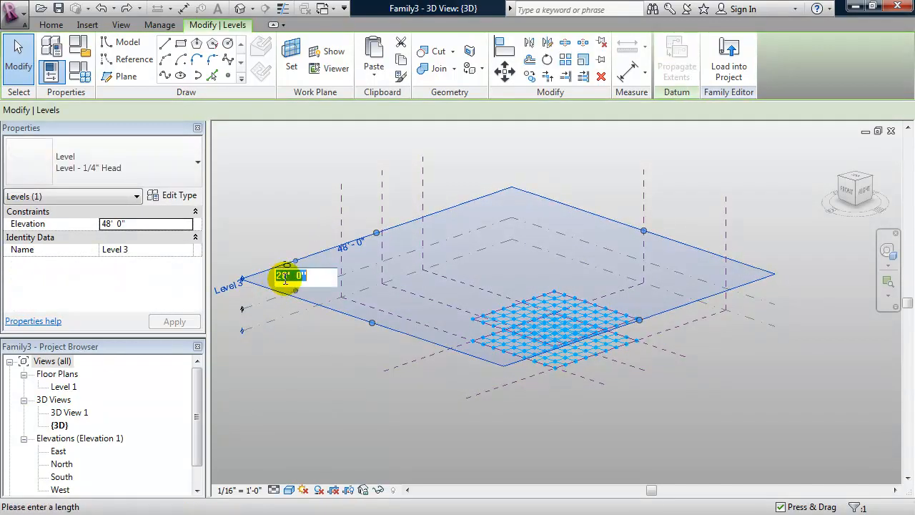
type("10'")
key("Return")
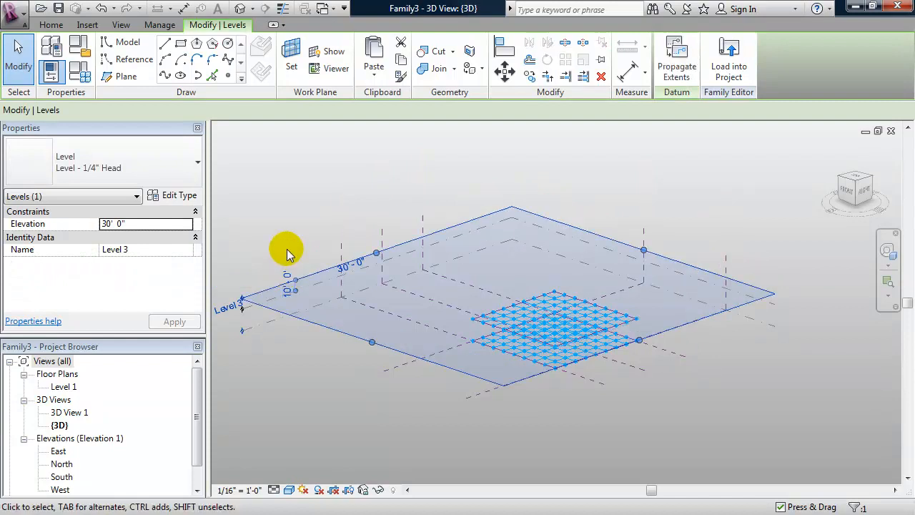
key("Escape")
Add Level 4 at 40' and Level 5 at 50', each 10' above the previous.
left_click(305, 277)
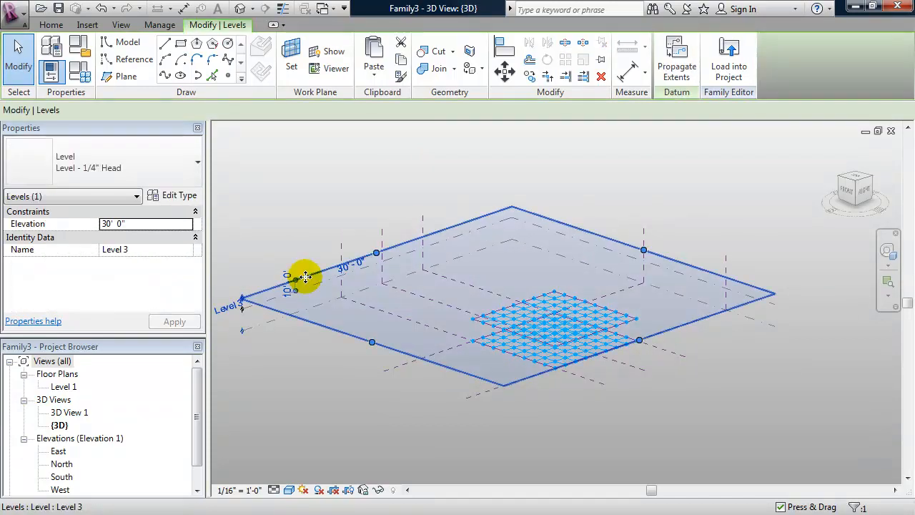
left_click_drag(305, 277, 306, 250, "ctrl")
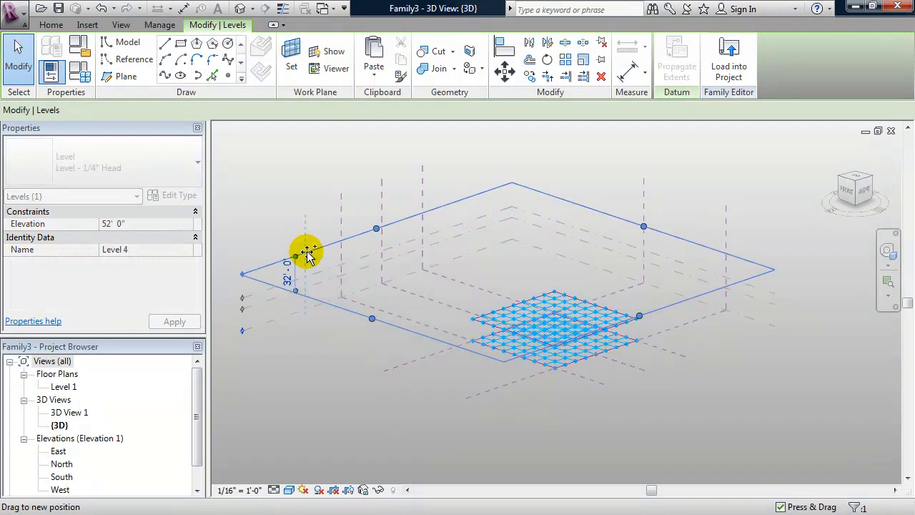
left_click(289, 270)
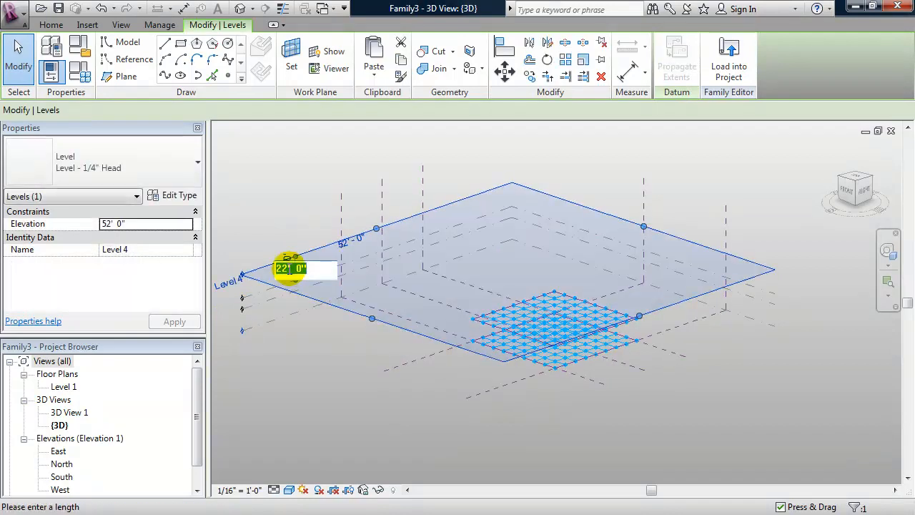
key("Return")
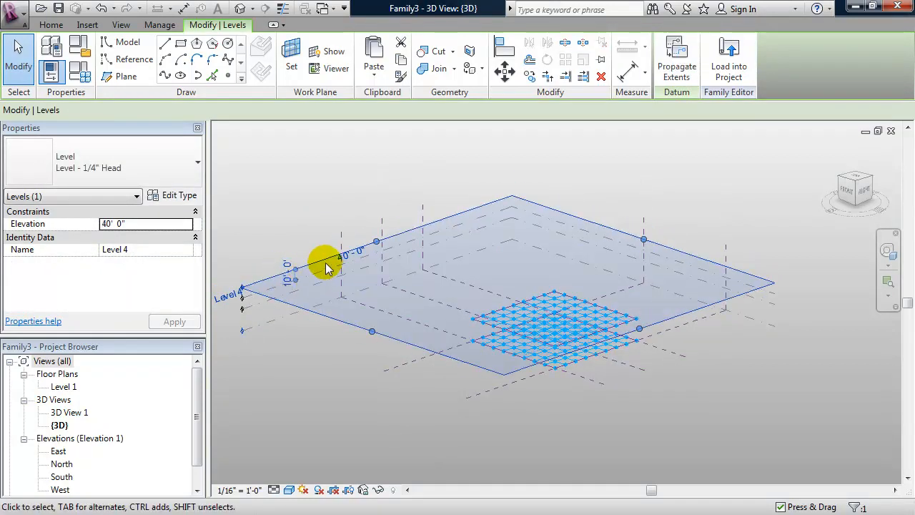
mouse_move(320, 257)
left_mouse_down("ctrl")
mouse_move(321, 241)
mouse_move(319, 250)
left_mouse_up("ctrl")
left_click(293, 266)
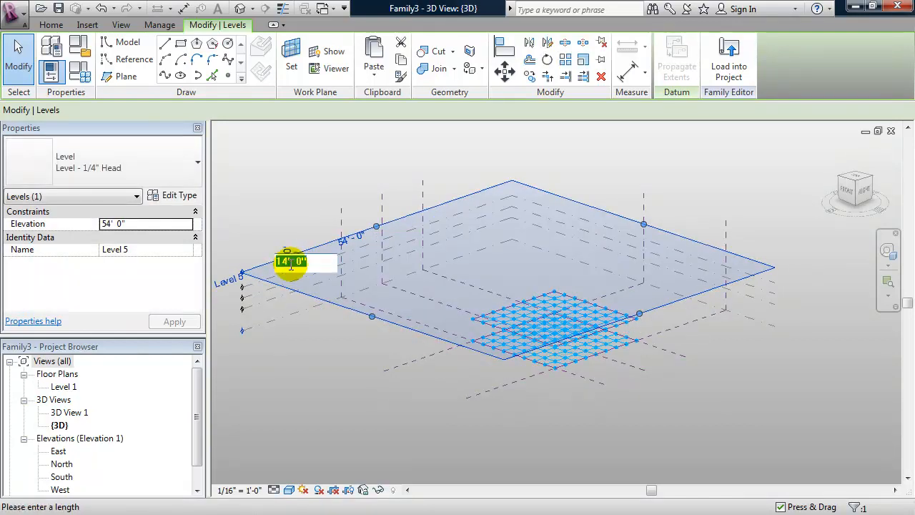
type("10'")
key("Return")
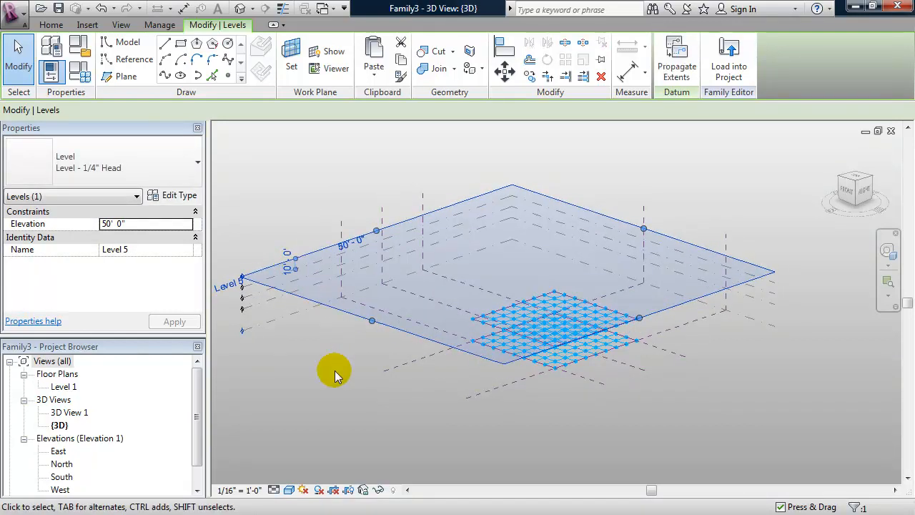
left_click(356, 393)
middle_click_drag(442, 430, 470, 421, "shift")
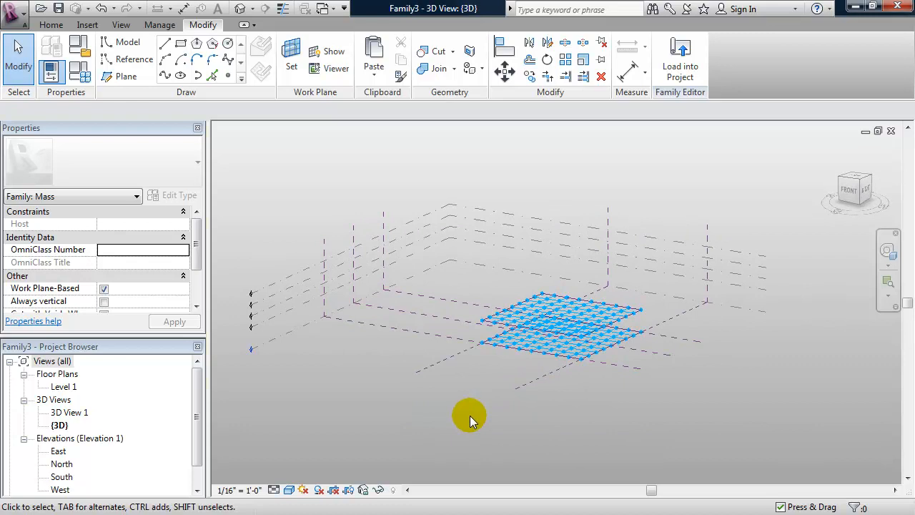
Switch to the right side view and center the levels on screen.
left_click(458, 358)
middle_click_drag(618, 427, 600, 422, "shift")
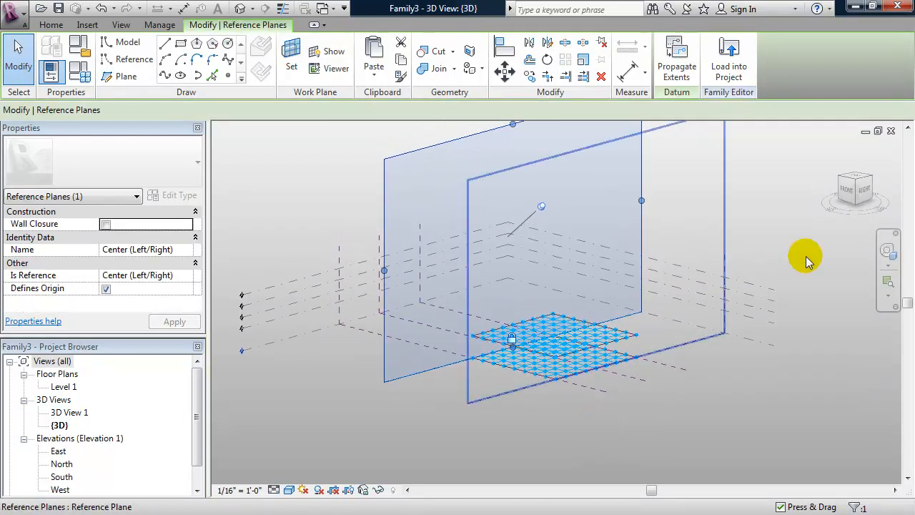
left_click(864, 190)
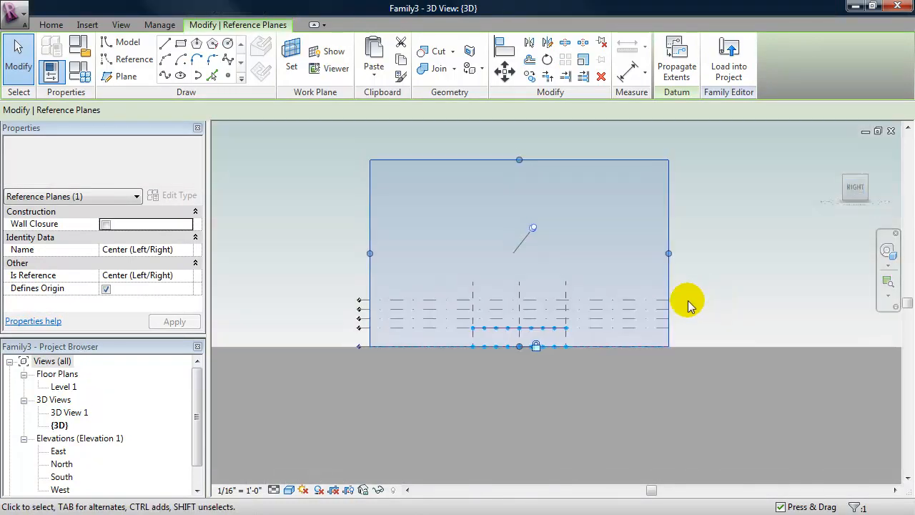
scroll(518, 380, "up", 4)
middle_click_drag(543, 370, 388, 370)
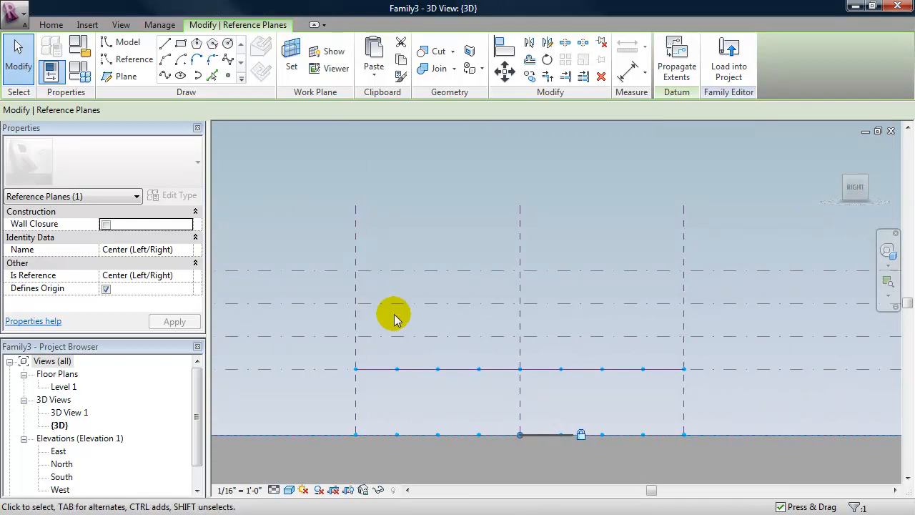
Draw a start-end-radius reference arc between the left and right Level 3 intersections.
left_click(129, 63)
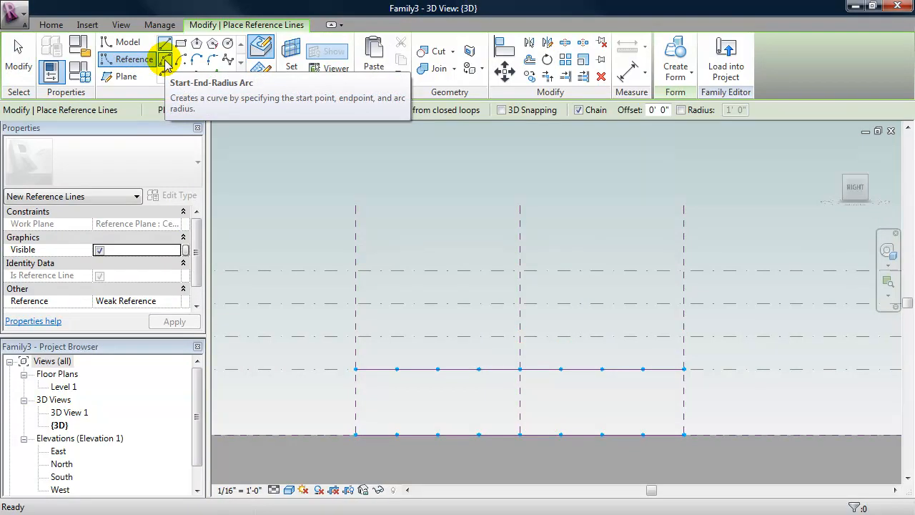
left_click(166, 61)
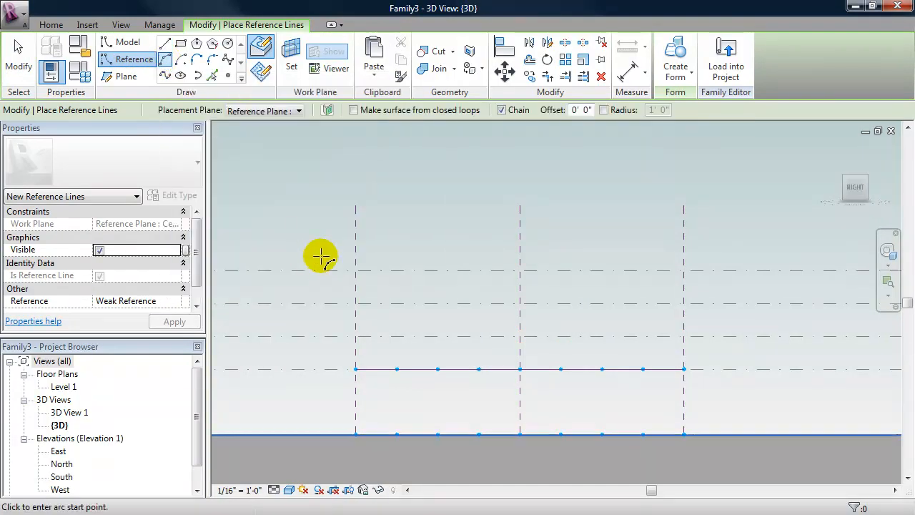
left_click(355, 335)
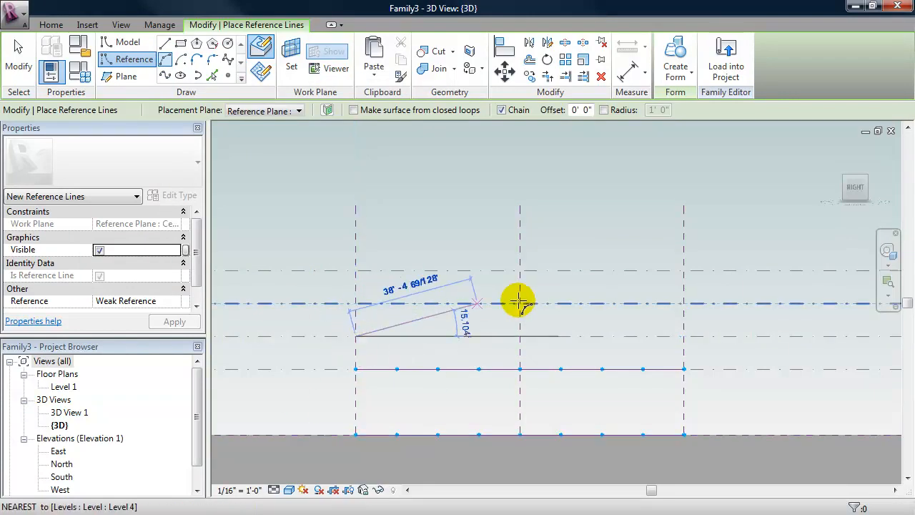
left_click(684, 335)
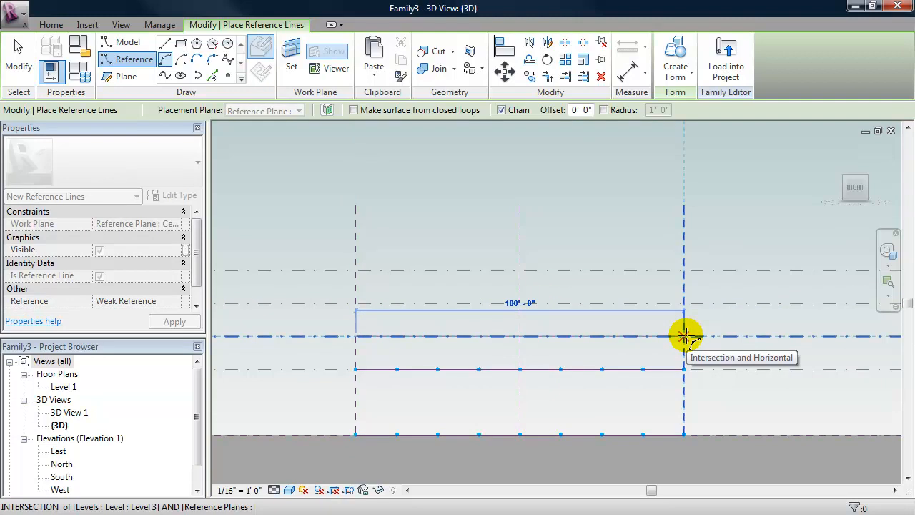
left_click(684, 336)
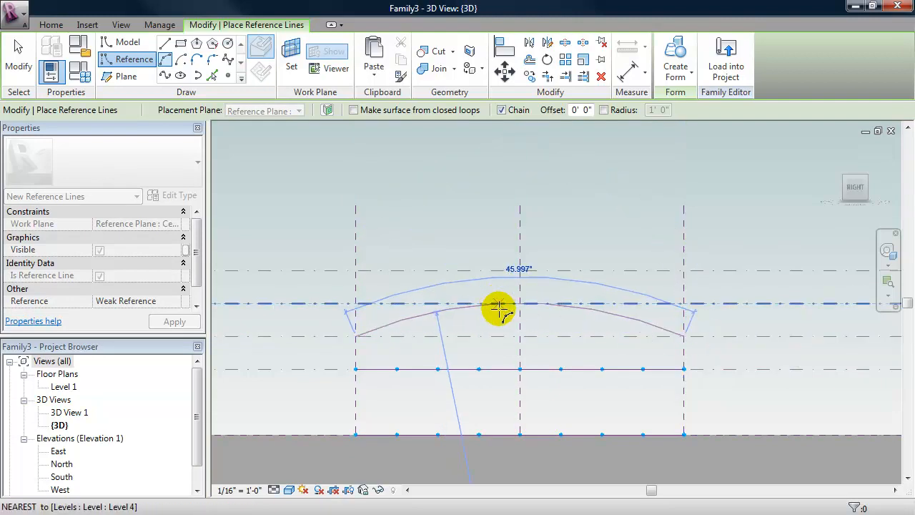
left_click(520, 303)
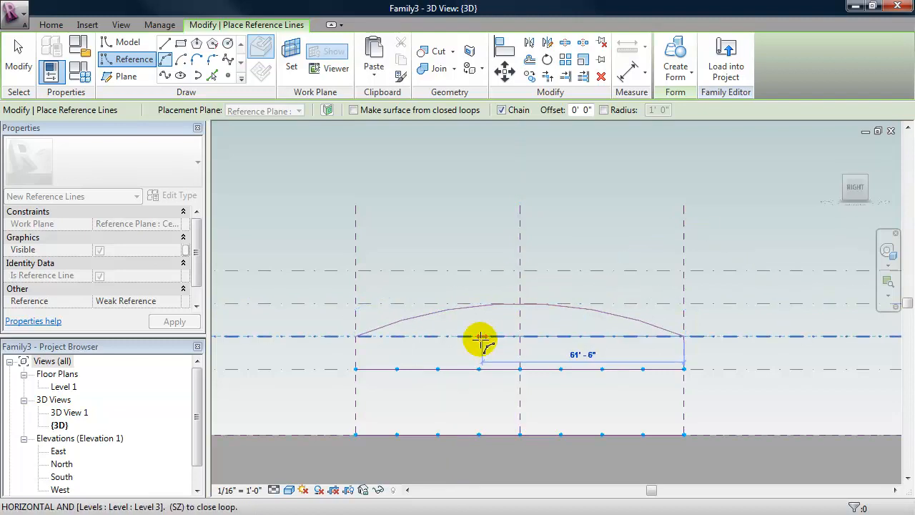
key("Escape")
key("Escape")
middle_click_drag(441, 339, 459, 325, "shift")
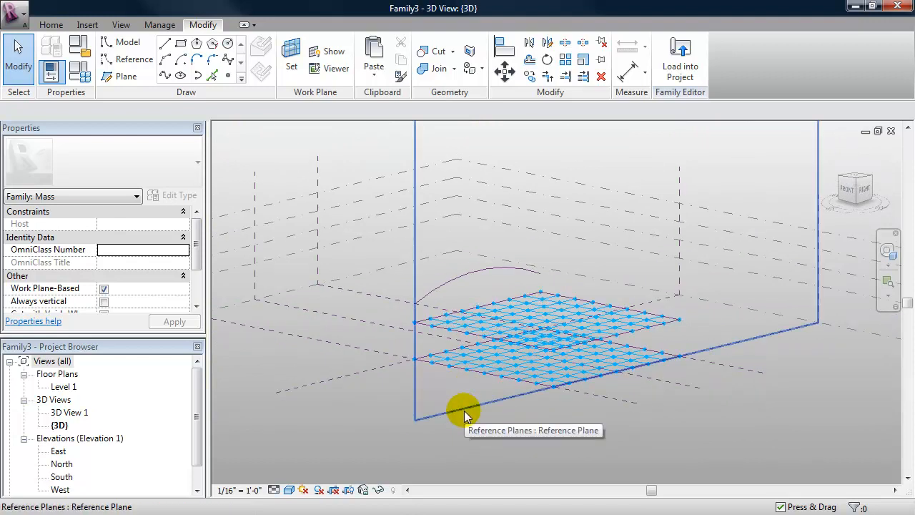
Switch to the Right view and zoom and pan to centre the levels.
left_click(464, 410)
middle_click_drag(464, 410, 520, 423, "shift")
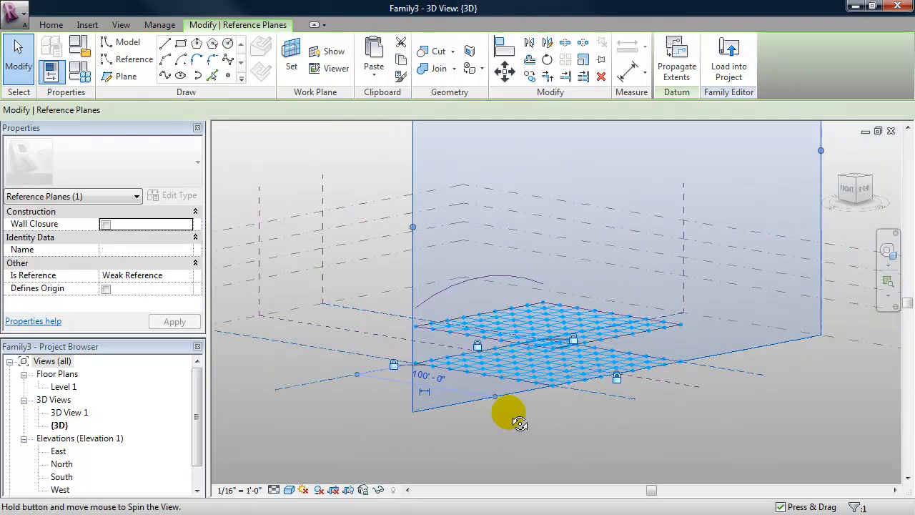
left_click(864, 188)
scroll(535, 352, "up", 2)
scroll(535, 357, "up", 2)
middle_click_drag(536, 351, 439, 234)
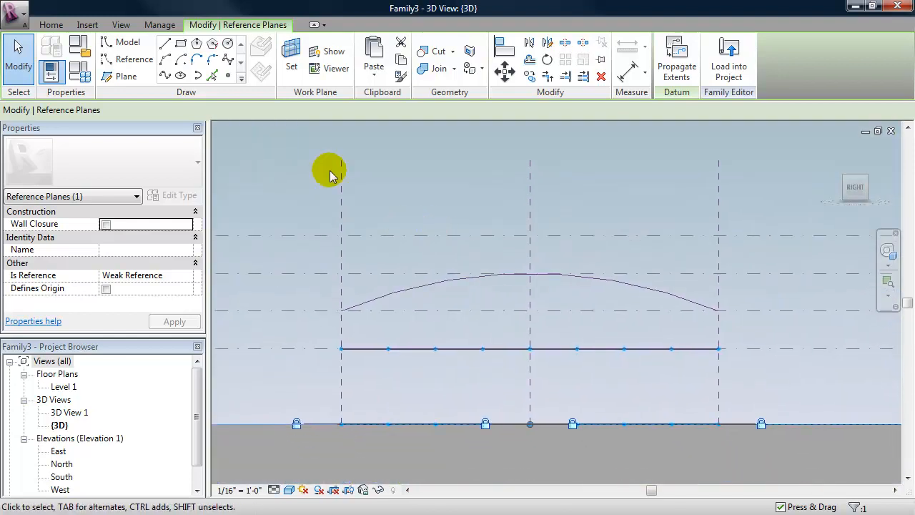
Draw a second Start-End-Radius reference arc between the left and right level intersections.
left_click(126, 59)
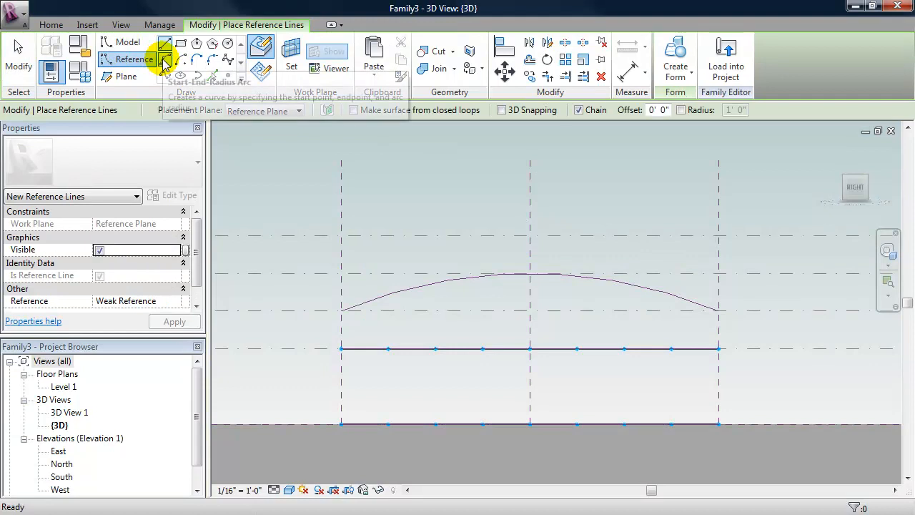
left_click(164, 60)
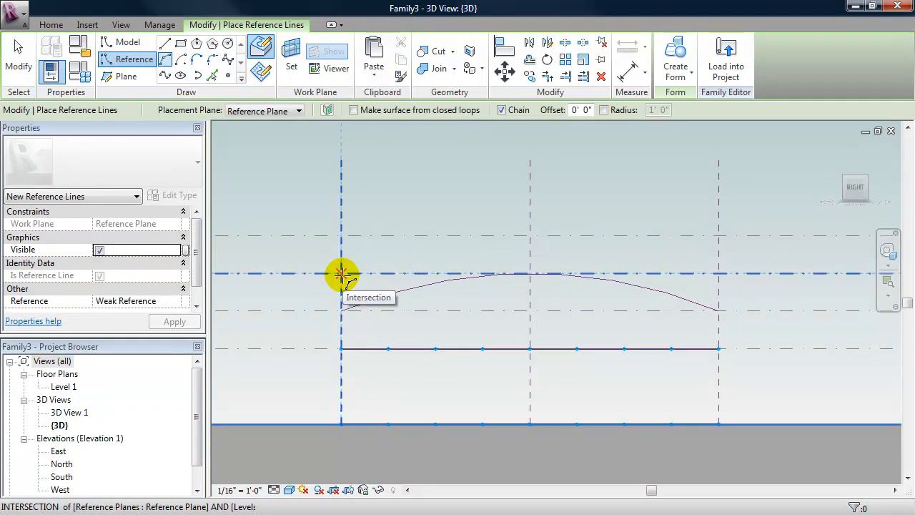
left_click(342, 273)
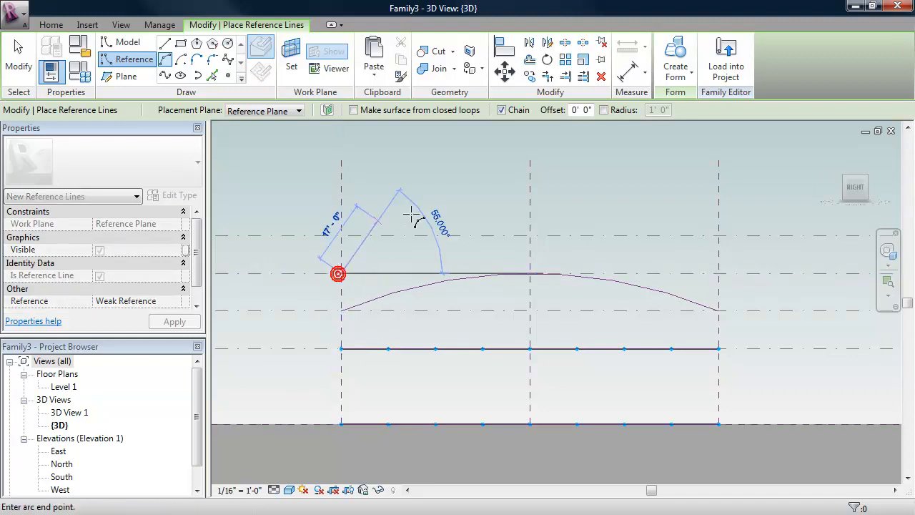
left_click(718, 272)
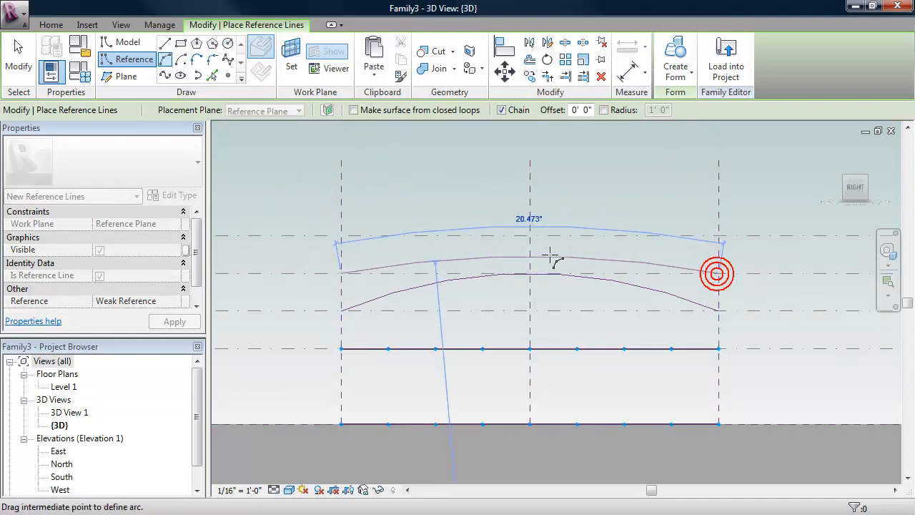
left_click(526, 235)
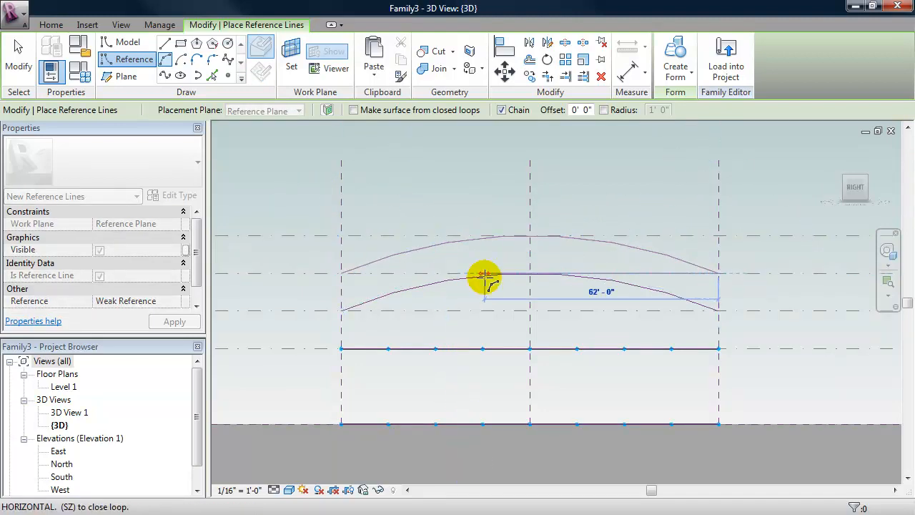
key("Escape")
key("Escape")
middle_click_drag(485, 281, 498, 379, "shift")
Create a curved roof form from both reference arcs and select the new surface.
left_click(631, 284)
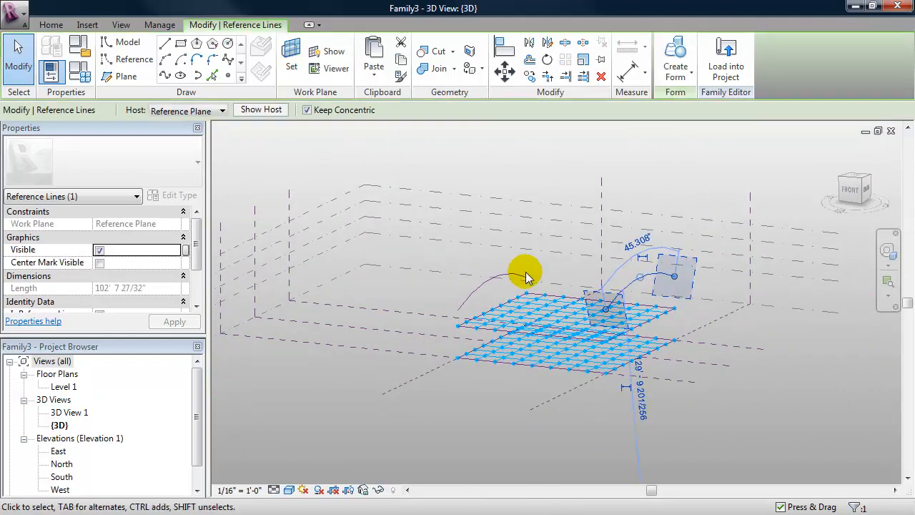
left_click(474, 285)
left_click(442, 279, "ctrl")
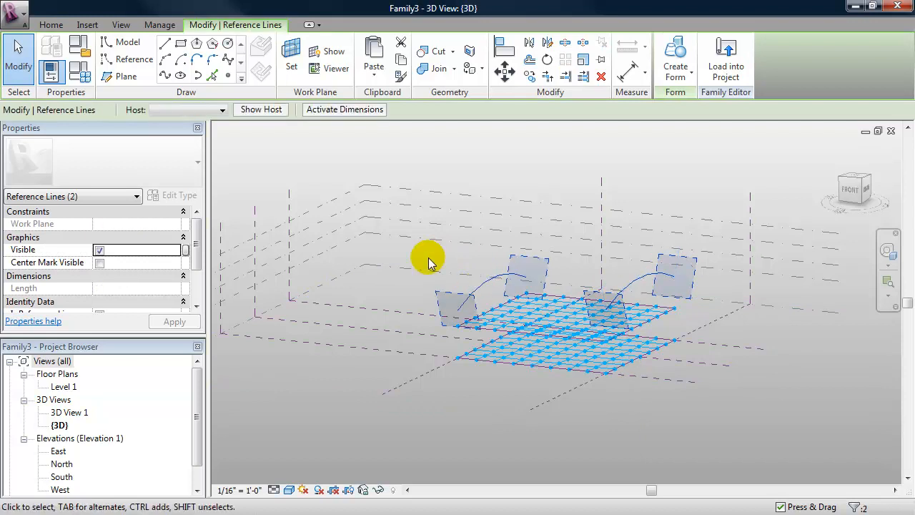
left_click(675, 52)
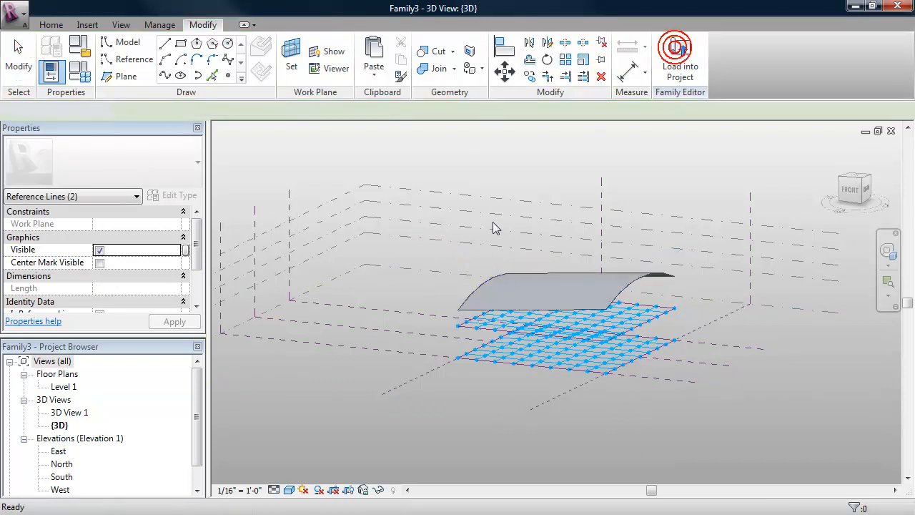
middle_click_drag(403, 320, 402, 368, "shift")
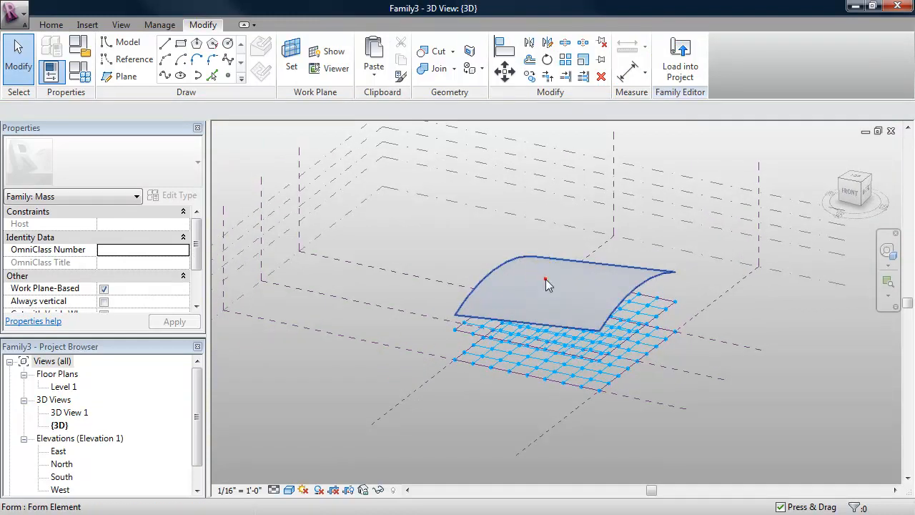
left_click(546, 284)
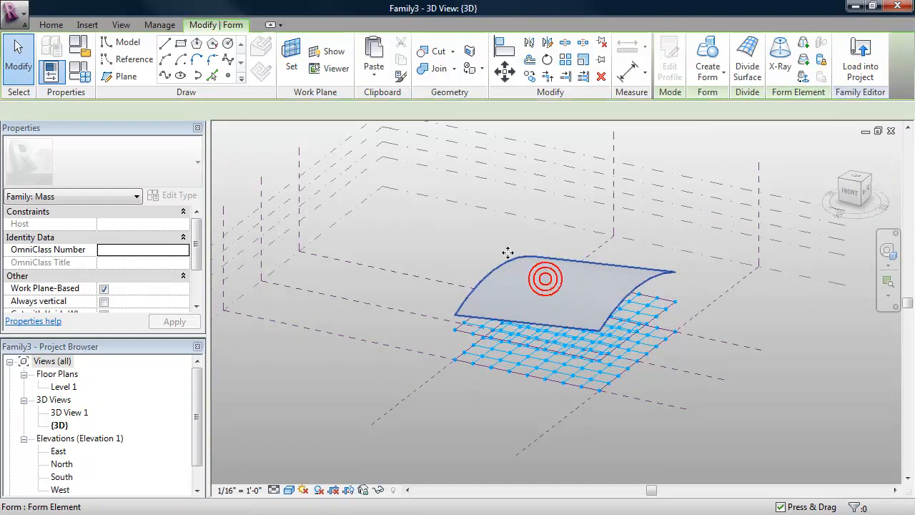
Divide the curved roof surface into a 4 by 4 U/V grid.
left_click(752, 55)
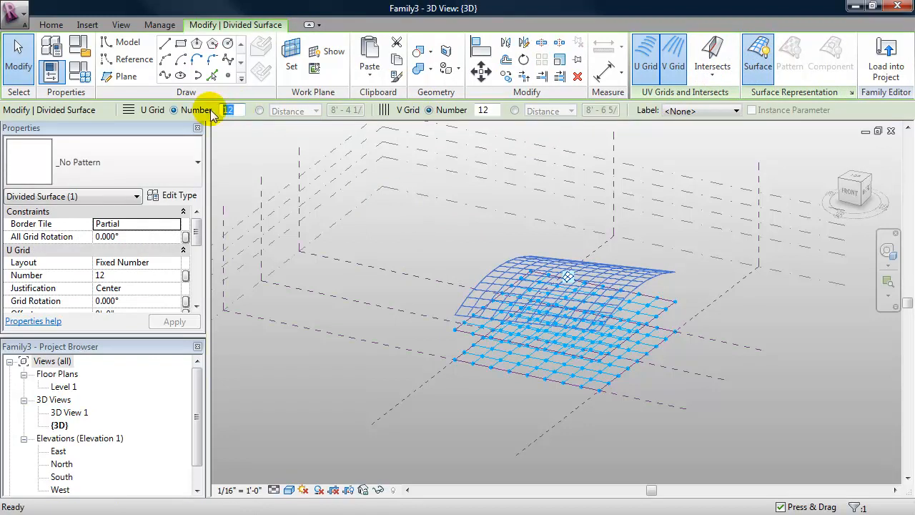
left_click(461, 111)
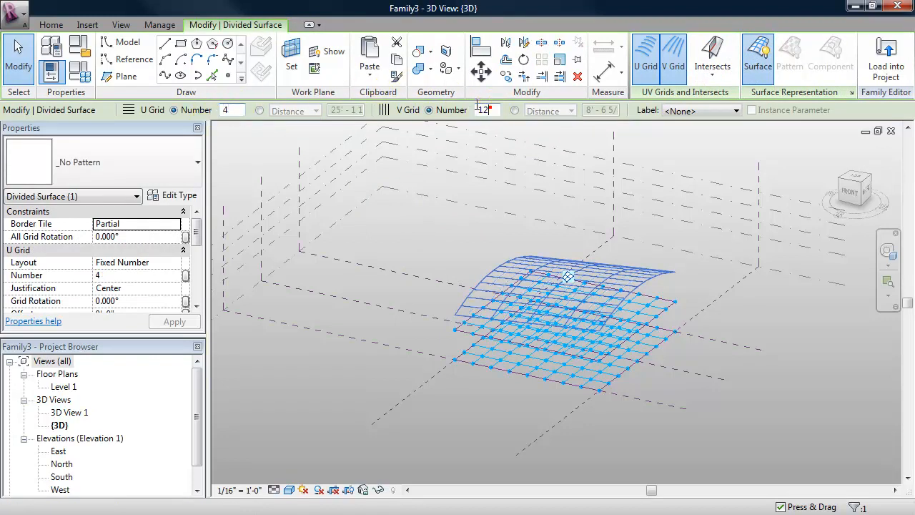
key("Return")
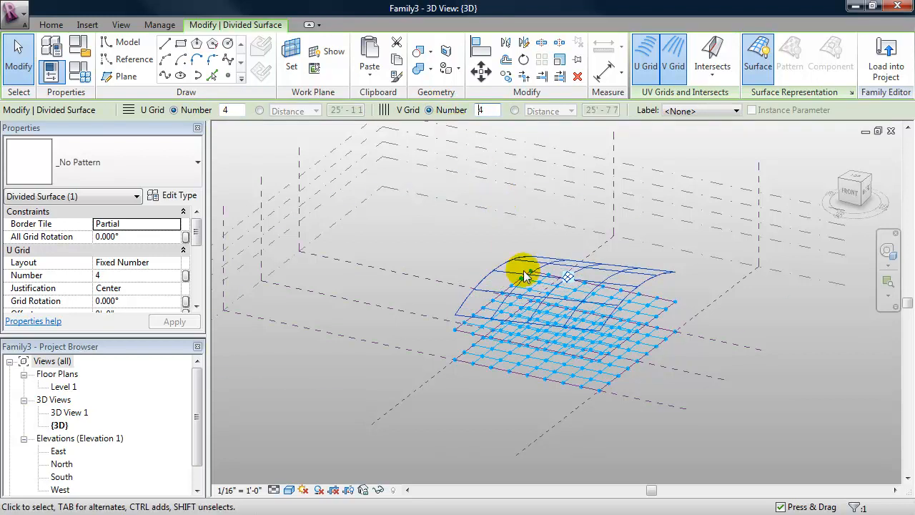
middle_click_drag(554, 292, 547, 221, "shift")
scroll(478, 261, "up", 3)
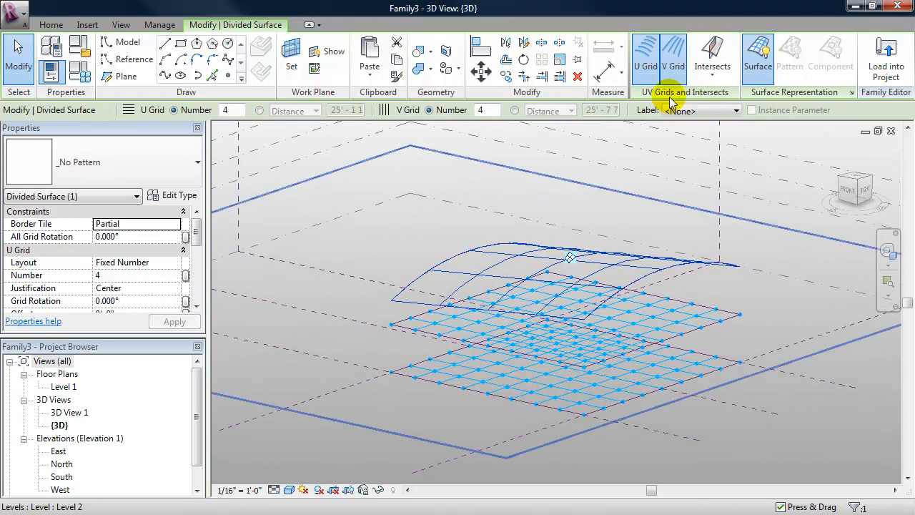
Show nodes on the divided roof and switch to the Family2 column window.
left_click(851, 93)
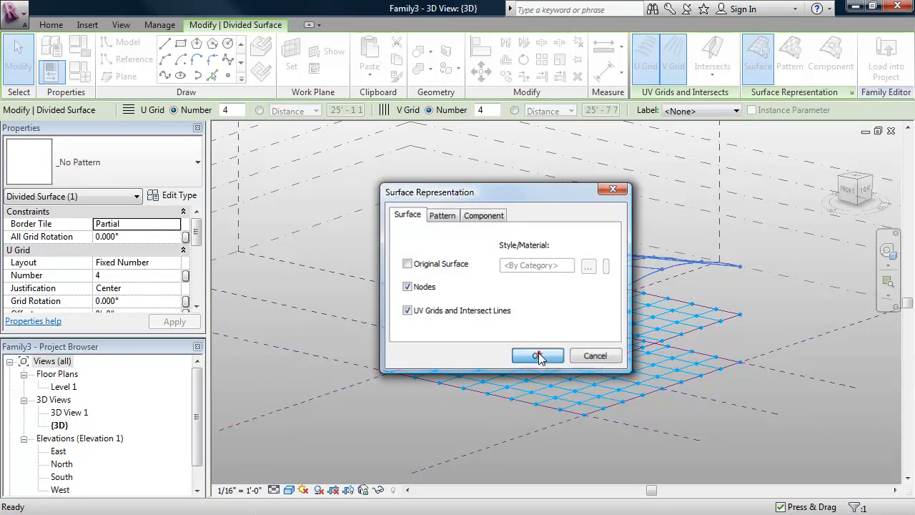
left_click(537, 355)
middle_click_drag(418, 408, 433, 422, "shift")
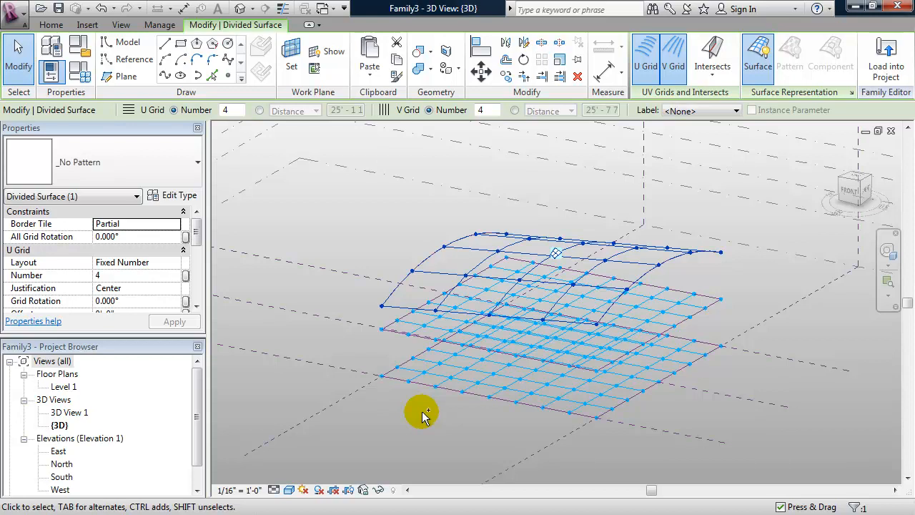
key("ctrl+Tab")
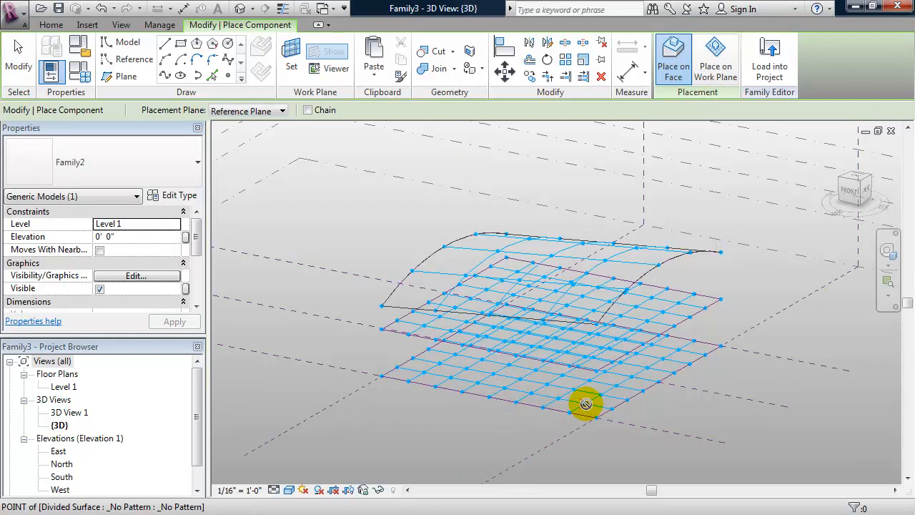
Place Family2's branching column by picking its adaptive points on divided-surface nodes.
scroll(585, 403, "up", 2)
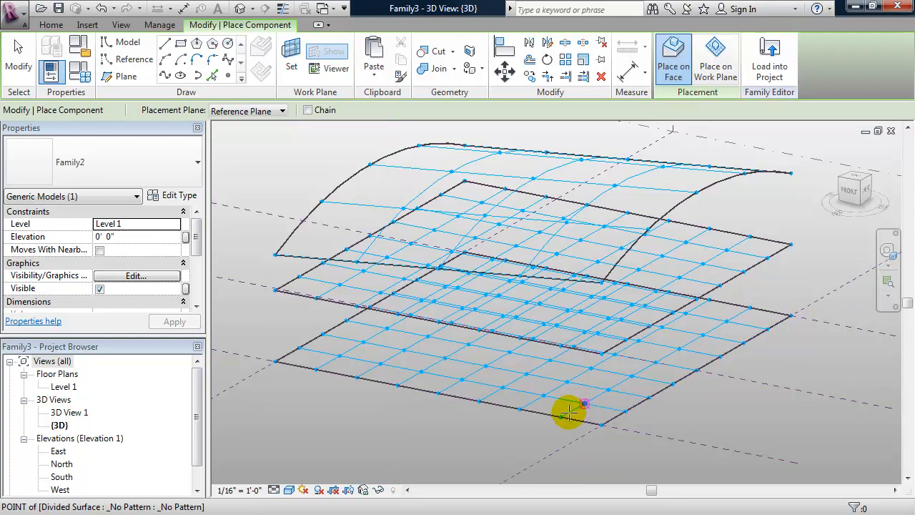
left_click(564, 366)
middle_click_drag(565, 366, 551, 408, "shift")
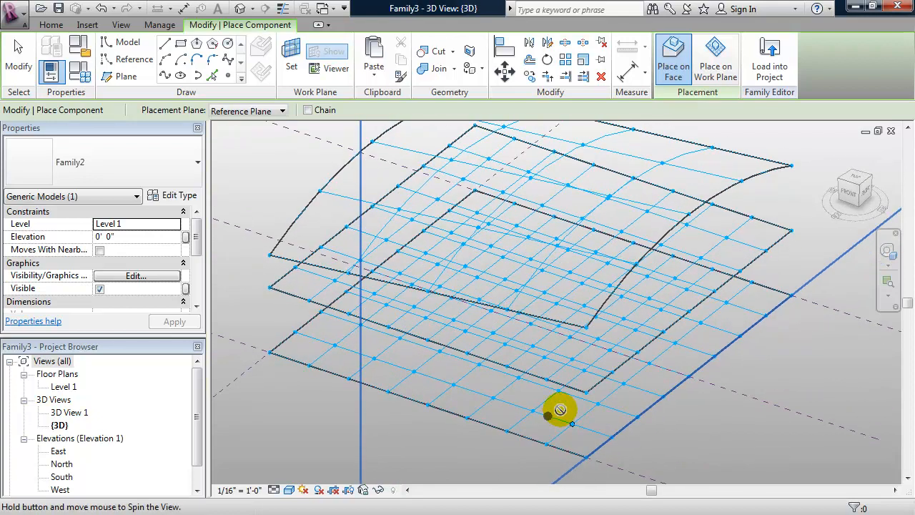
left_click(571, 425)
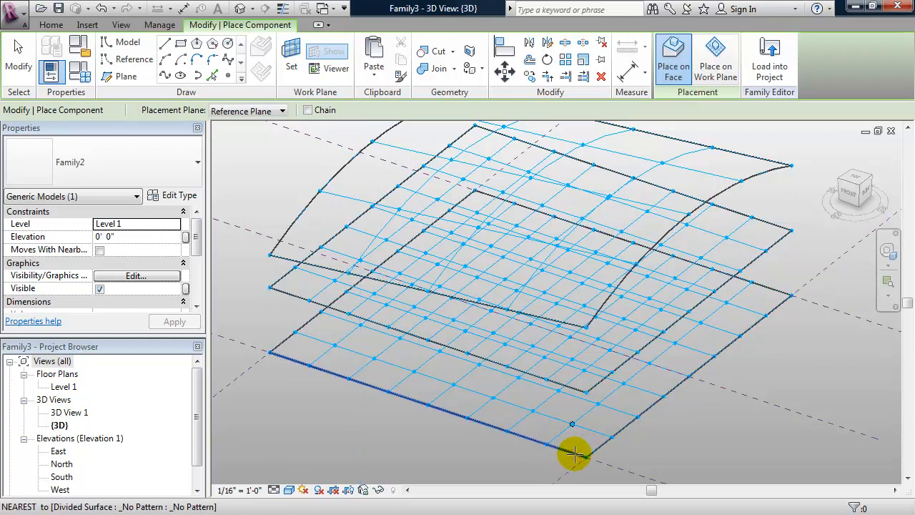
left_click(572, 357)
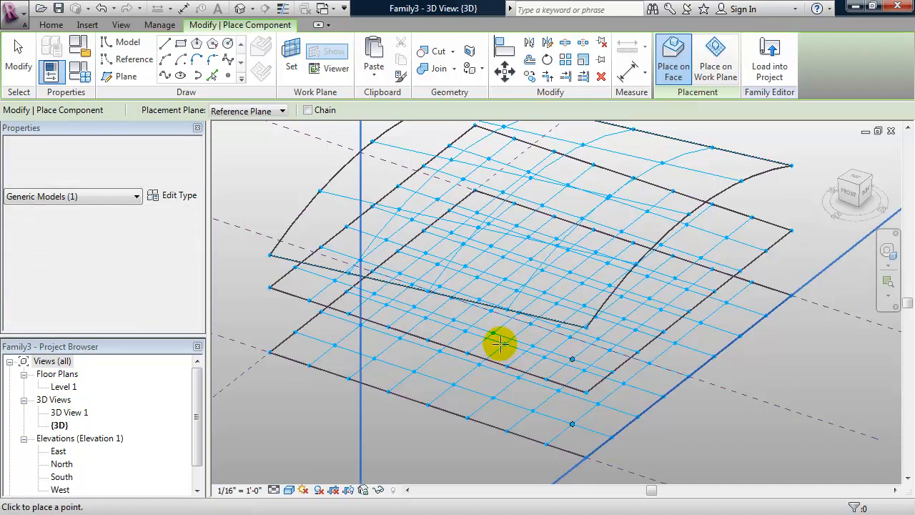
middle_click_drag(501, 351, 491, 333, "shift")
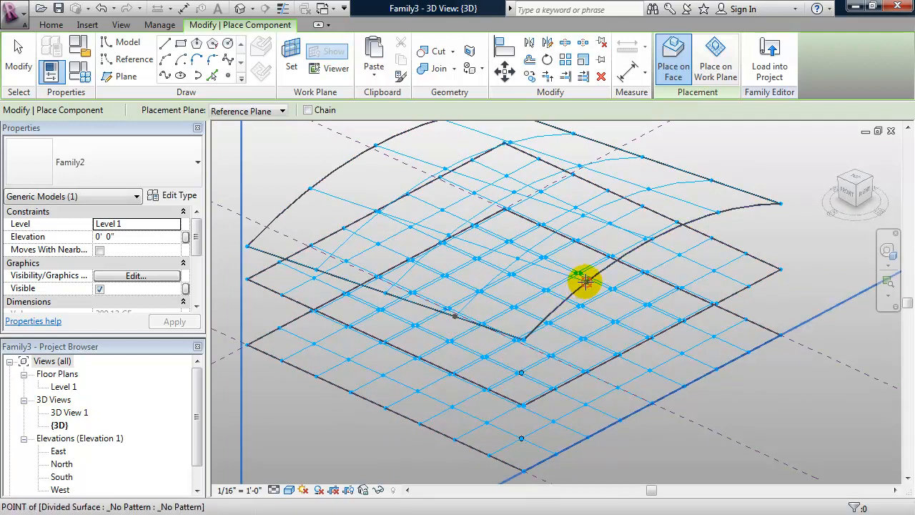
left_click(477, 384)
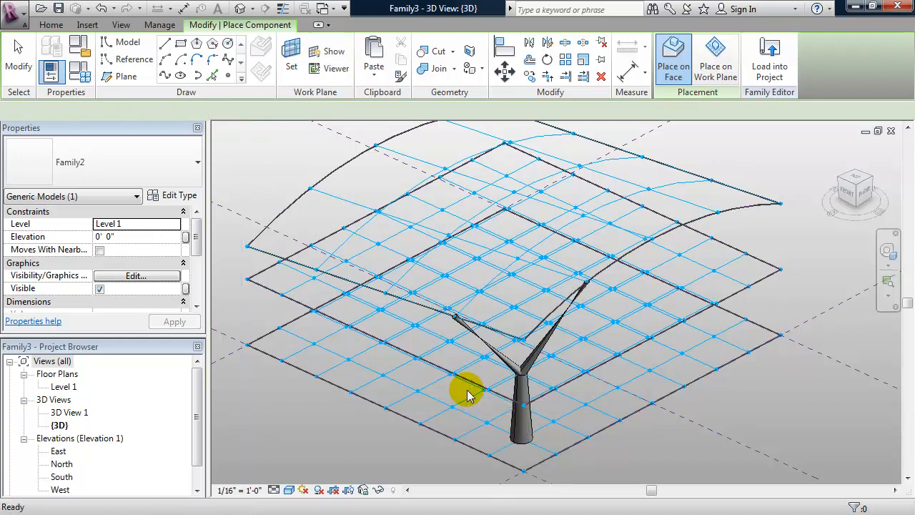
key("Escape")
Return to the Family2 column family and select adaptive point 3.
middle_click_drag(477, 408, 487, 377, "shift")
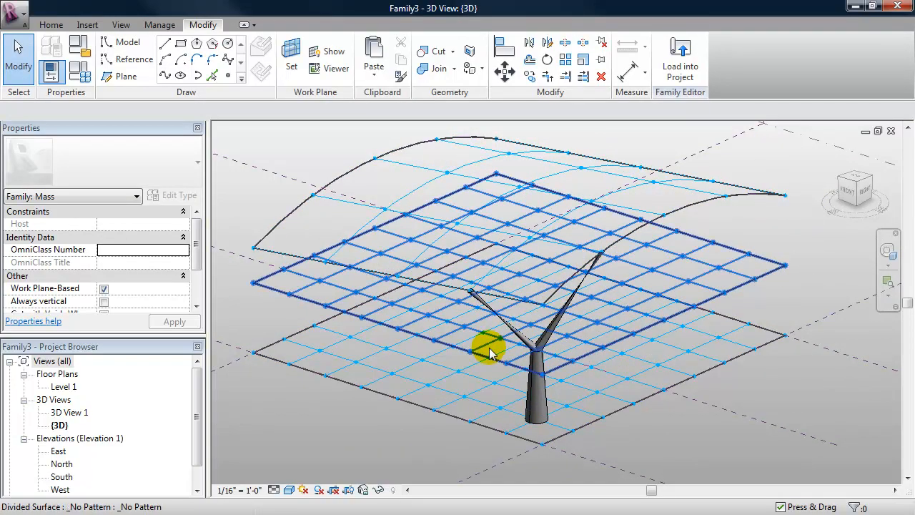
middle_click_drag(388, 364, 486, 381, "shift")
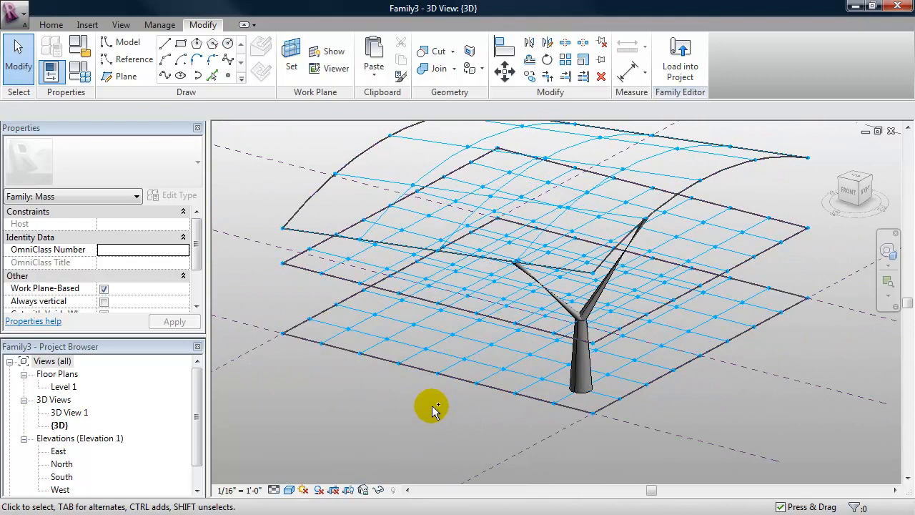
key("ctrl+Tab")
middle_click_drag(467, 403, 463, 359, "shift")
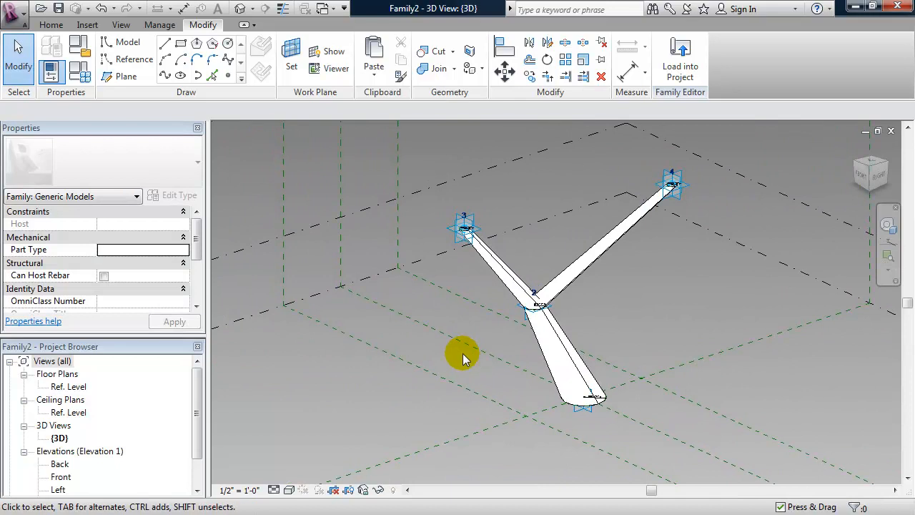
left_click(458, 243)
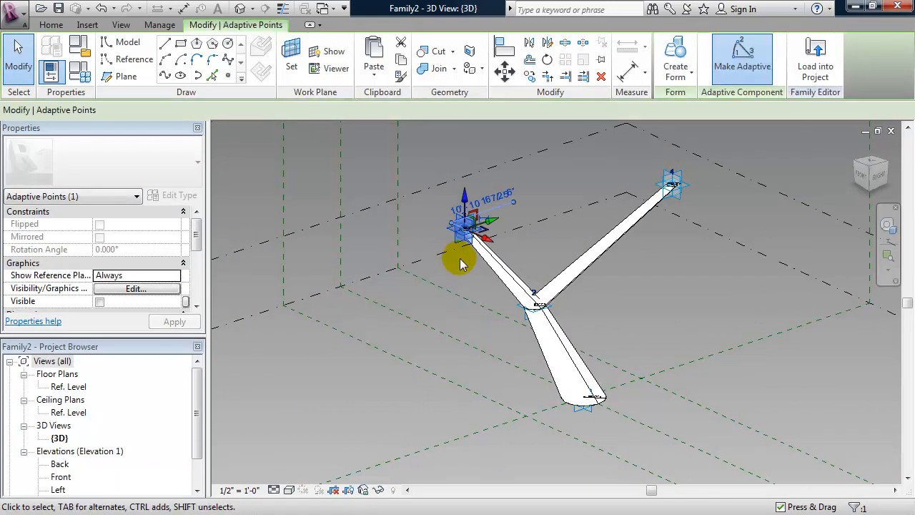
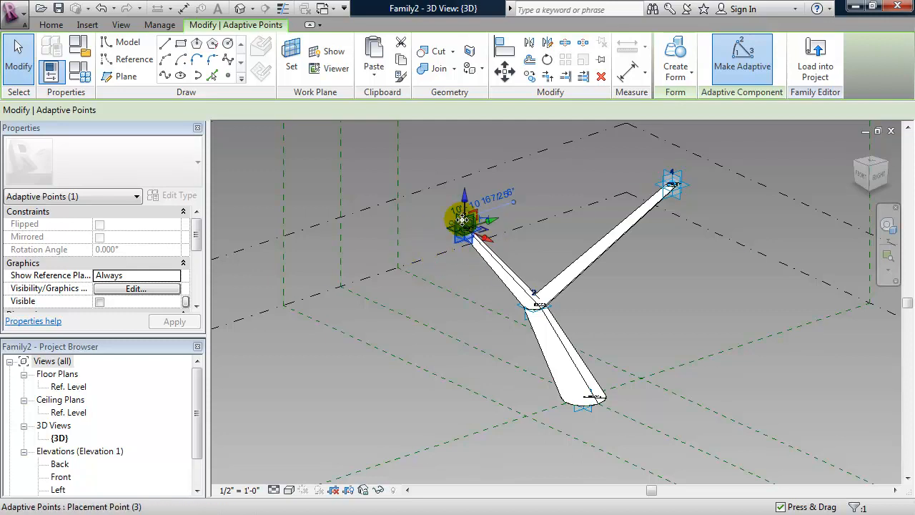
In wireframe, select adaptive points 1–4 and apply Orientation 'Orthogonal in Family' to them.
left_click(673, 191)
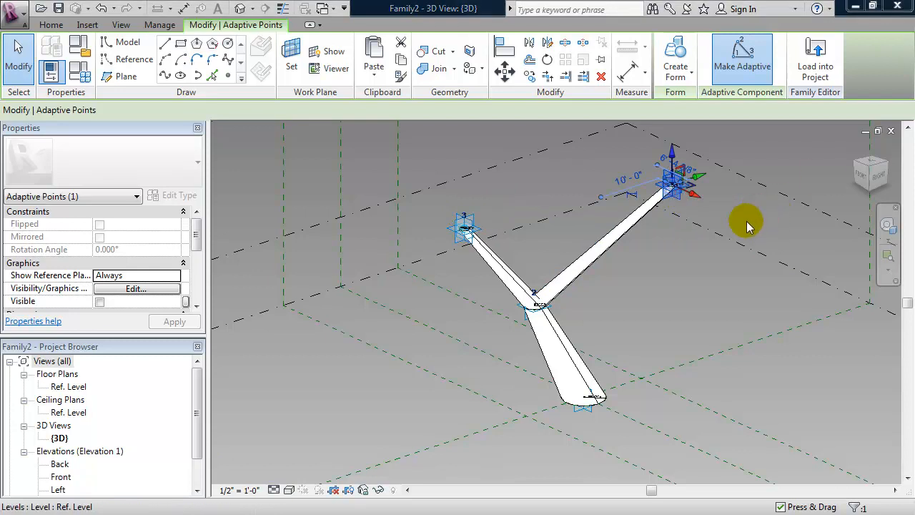
left_click(678, 282)
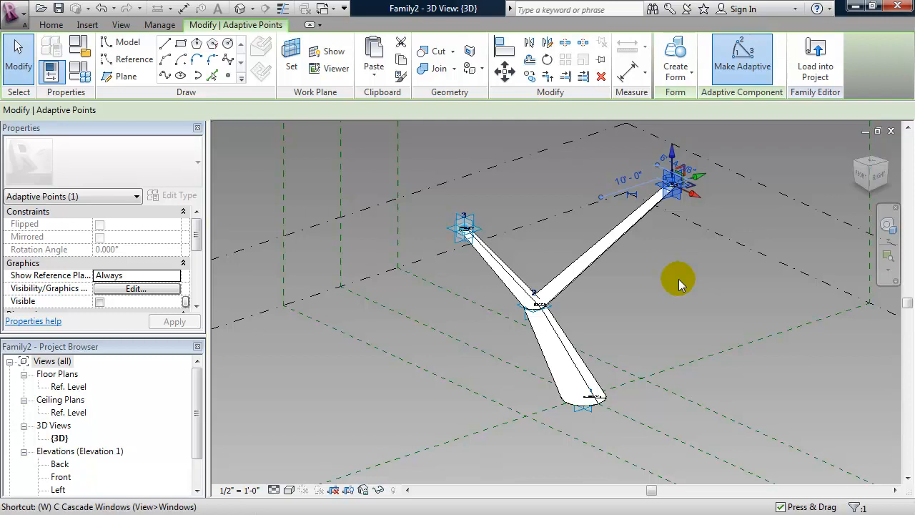
key("f")
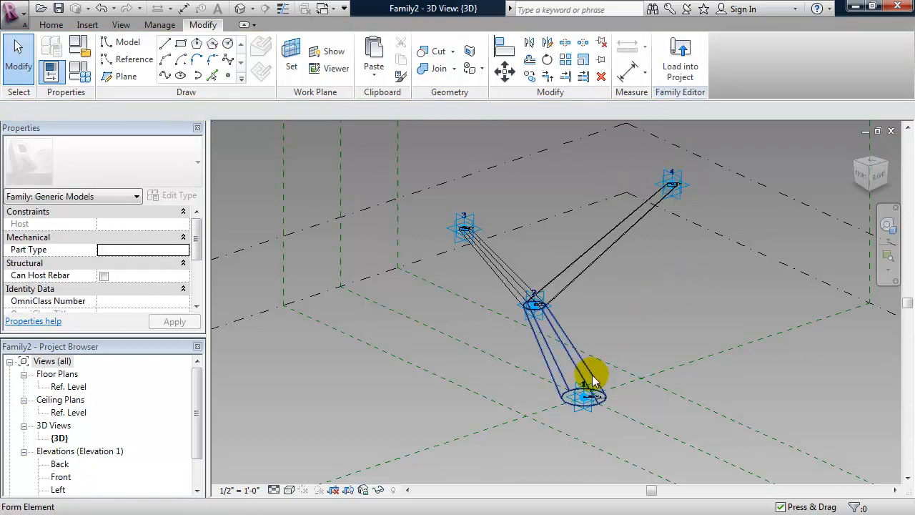
left_click(576, 413)
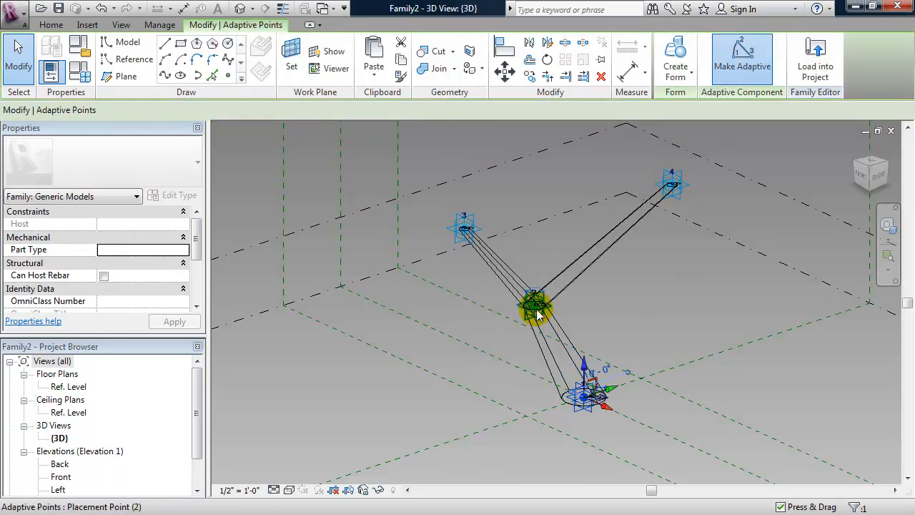
left_click(467, 218, "ctrl")
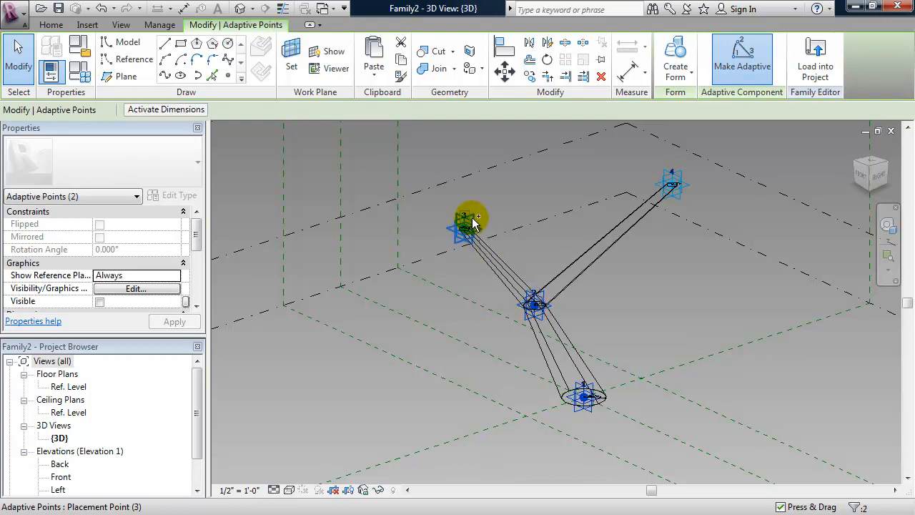
left_click(675, 192, "ctrl")
left_click(620, 234, "ctrl")
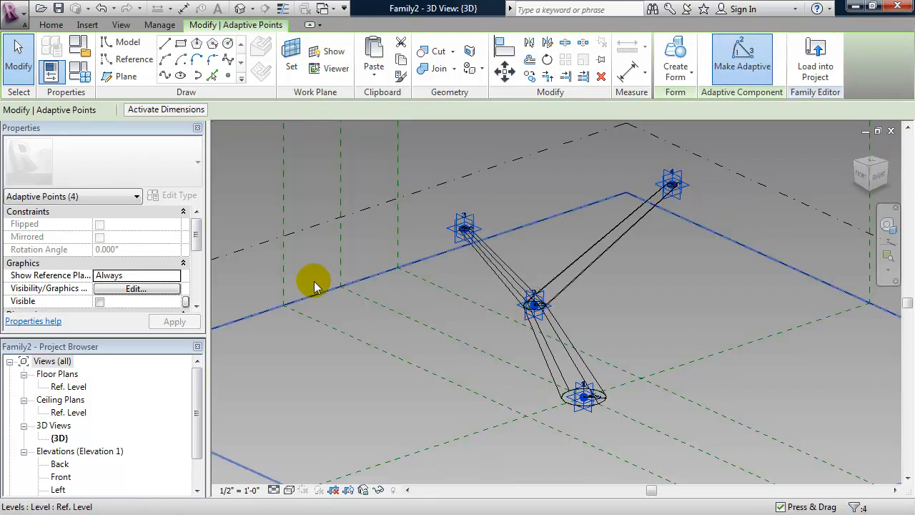
left_click_drag(193, 236, 195, 280)
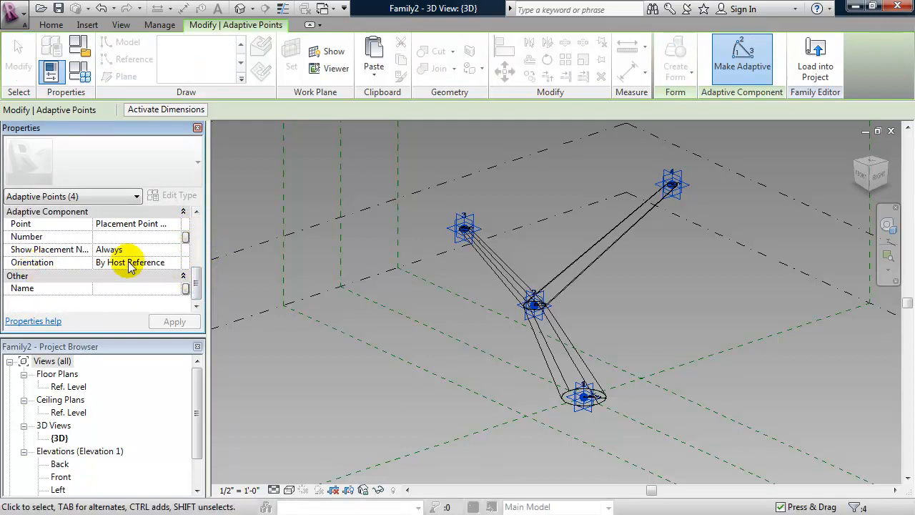
left_click(175, 263)
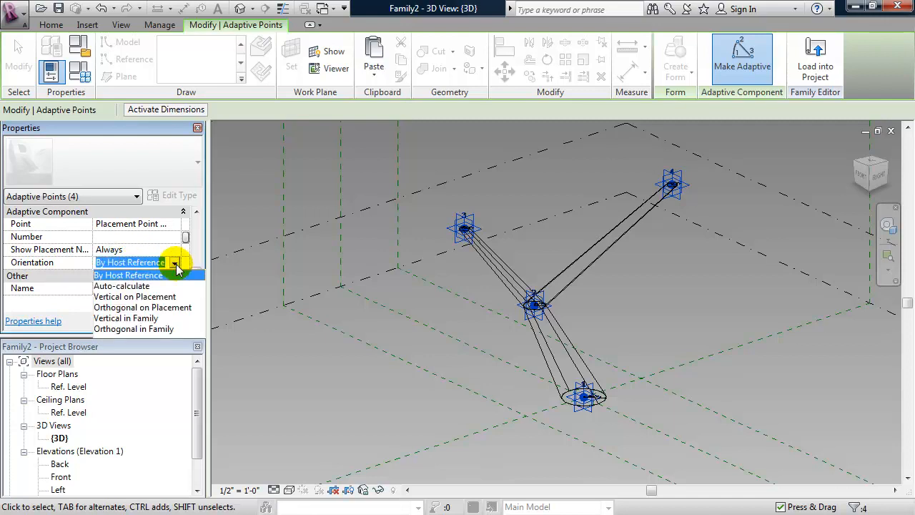
left_click(136, 329)
left_click(171, 322)
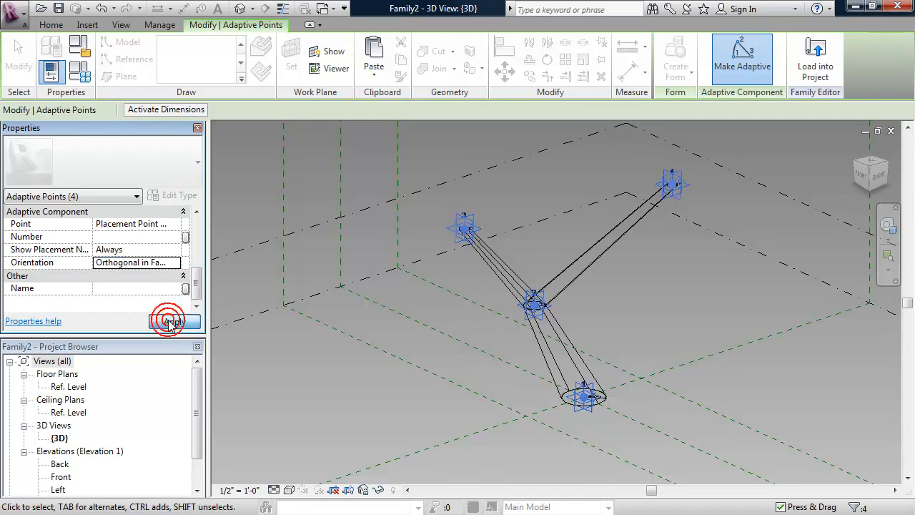
Reload the column into the mass, overwriting the existing version and parameter values, and inspect it.
left_click(815, 57)
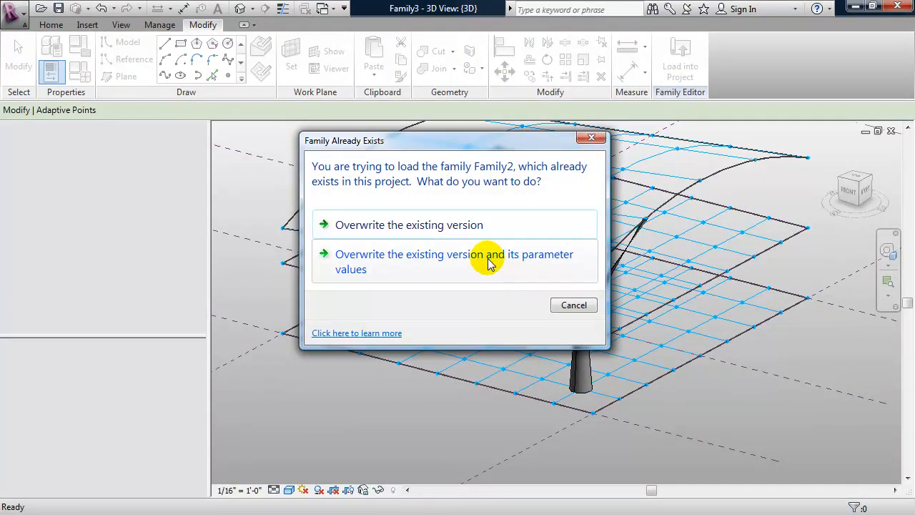
left_click(489, 261)
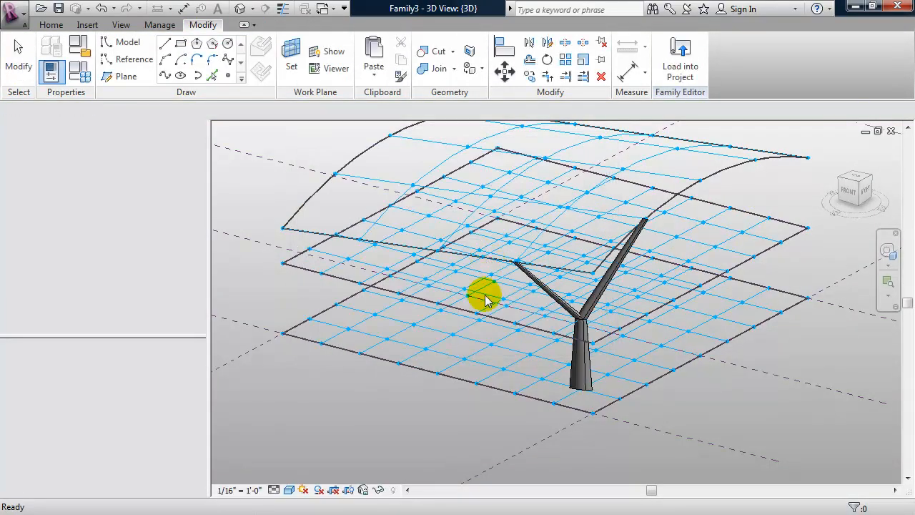
middle_click_drag(607, 322, 592, 296, "shift")
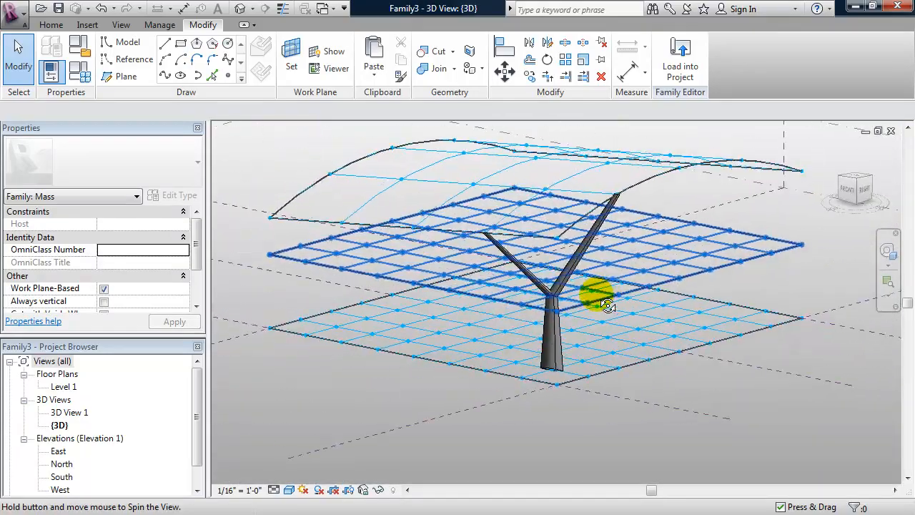
middle_click_drag(526, 378, 562, 364, "shift")
middle_click_drag(479, 306, 472, 325, "shift")
key("ctrl+Tab")
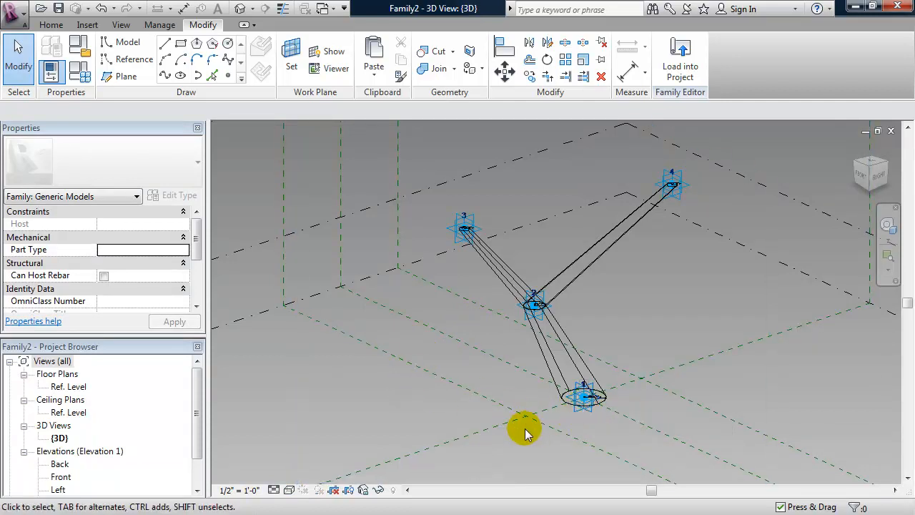
Set adaptive point 1's Orientation to Orthogonal on Placement and apply it.
left_click(581, 400)
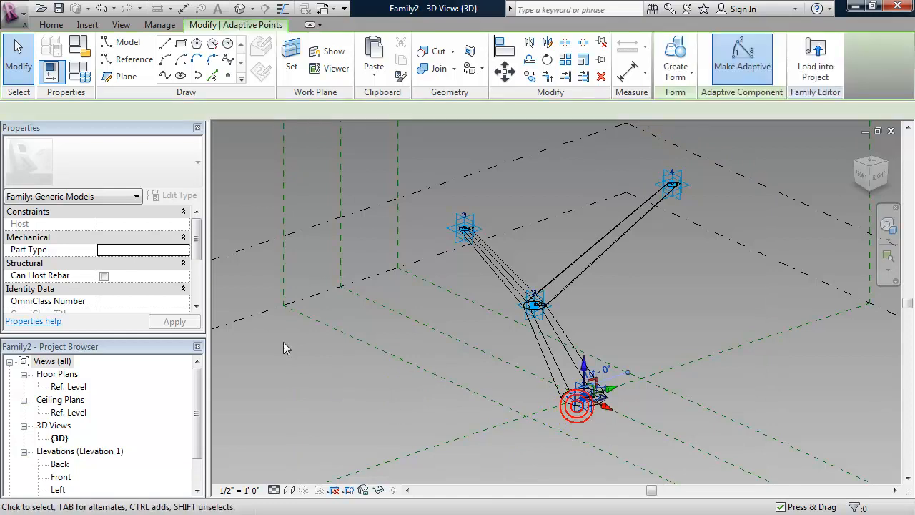
left_click_drag(198, 236, 199, 286)
left_click(175, 263)
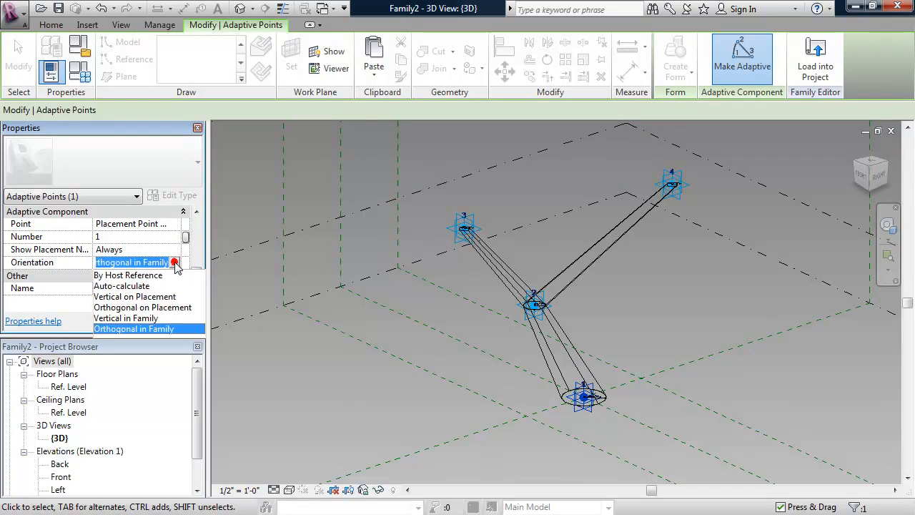
left_click(163, 308)
left_click(176, 321)
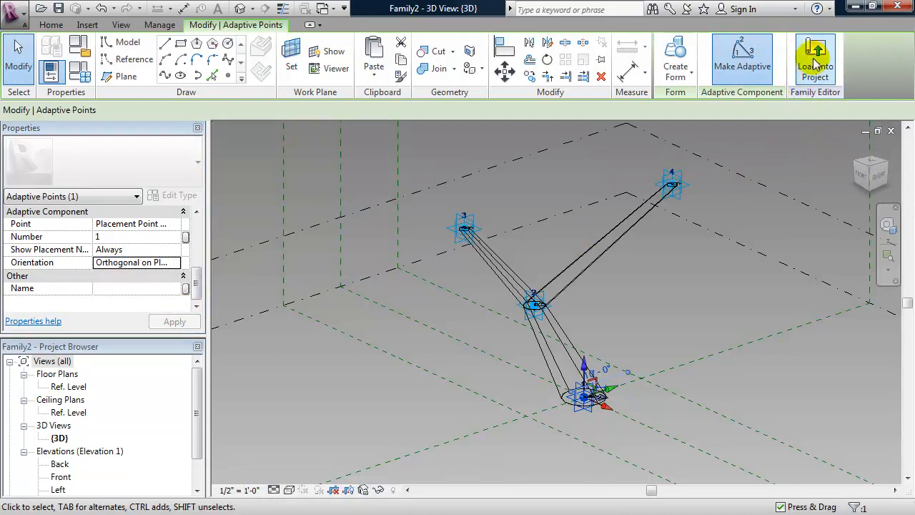
Reload the column into the mass with overwrite, inspect the placed column, and return to Family2.
left_click(814, 59)
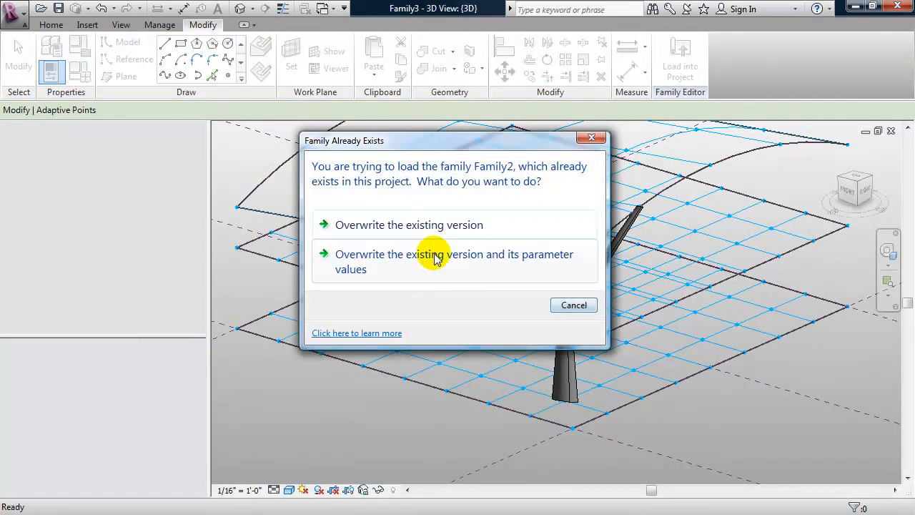
left_click(434, 254)
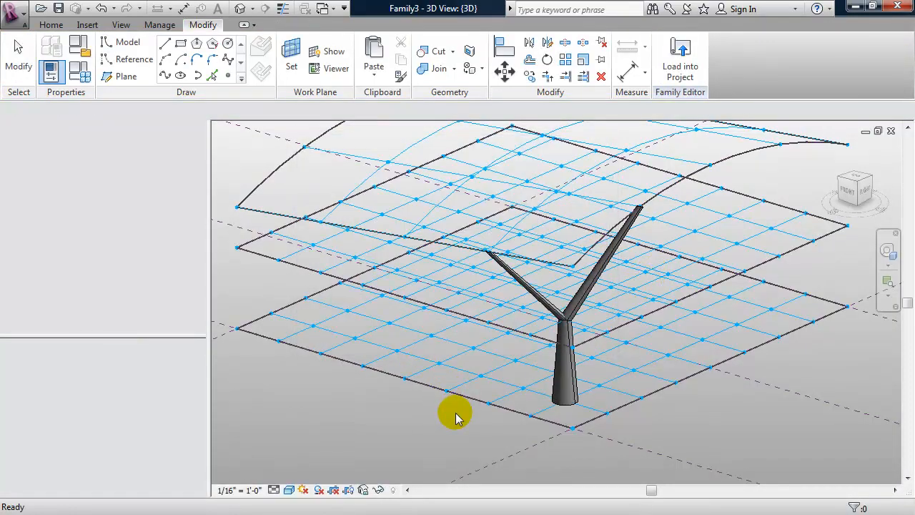
middle_click_drag(501, 435, 522, 425, "shift")
middle_click_drag(615, 371, 593, 367, "shift")
scroll(578, 340, "up", 3)
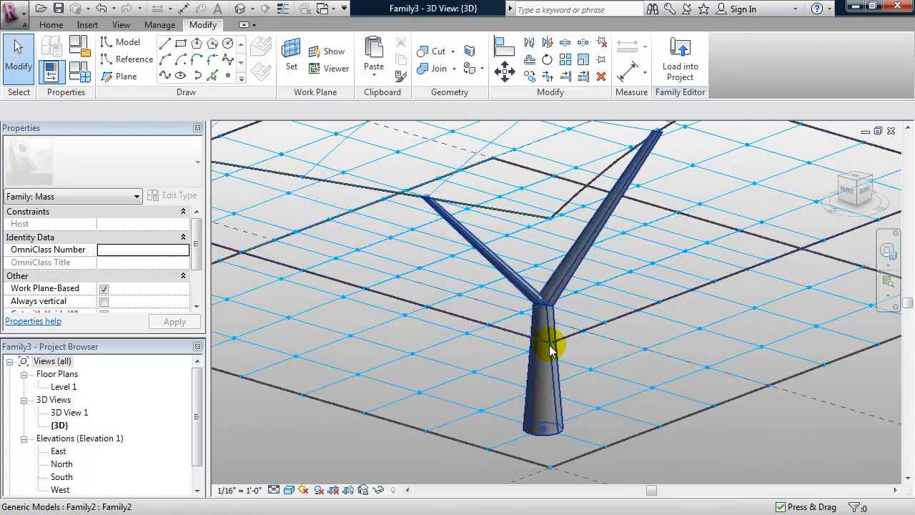
middle_click_drag(539, 368, 563, 403, "shift")
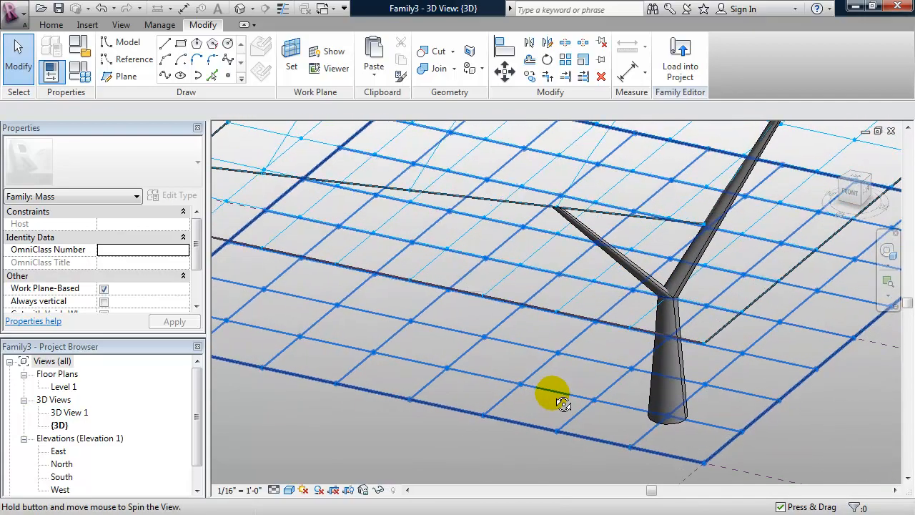
key("ctrl+Tab")
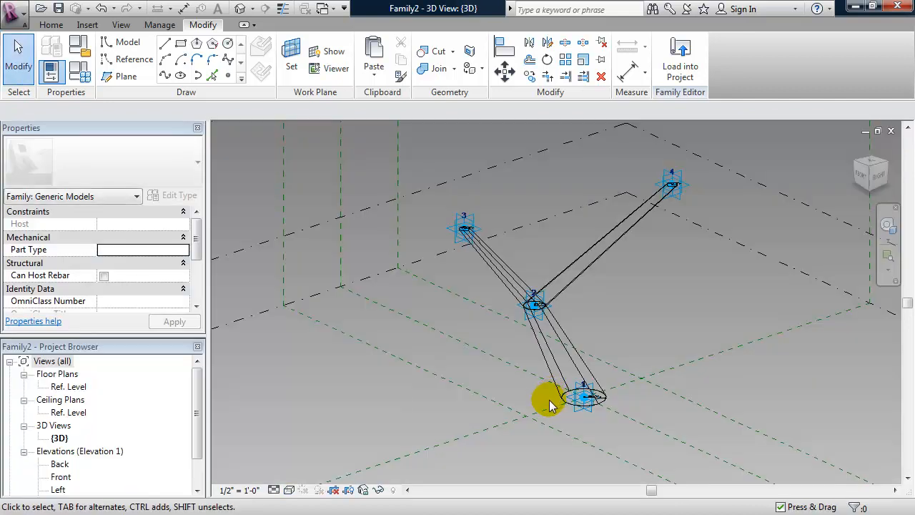
Select all four adaptive points and apply Orientation 'Orthogonal on Placement'.
left_click(536, 303)
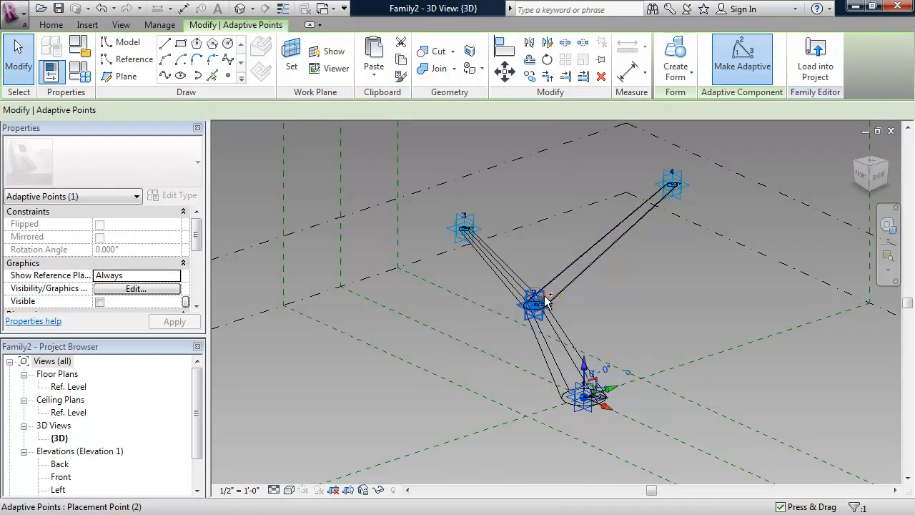
left_click(466, 220, "ctrl")
left_click(671, 183, "ctrl")
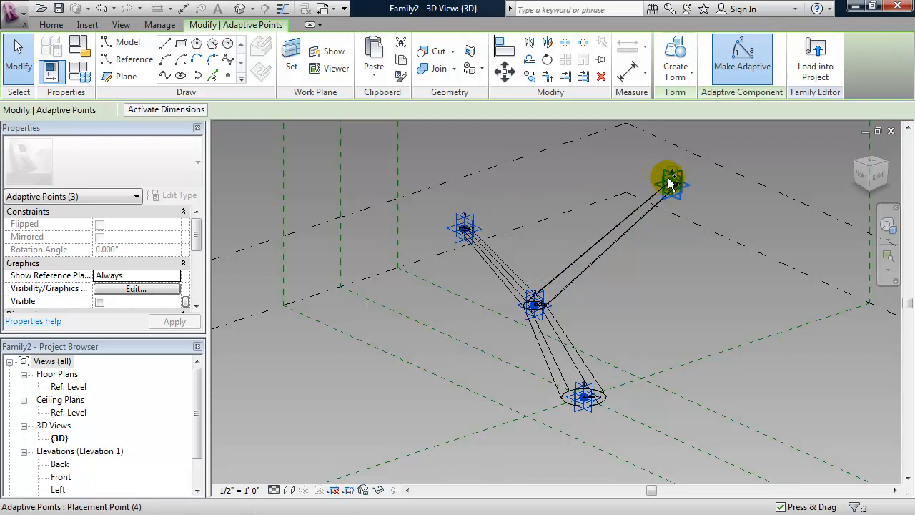
left_click(666, 177, "ctrl")
left_click_drag(198, 225, 198, 280)
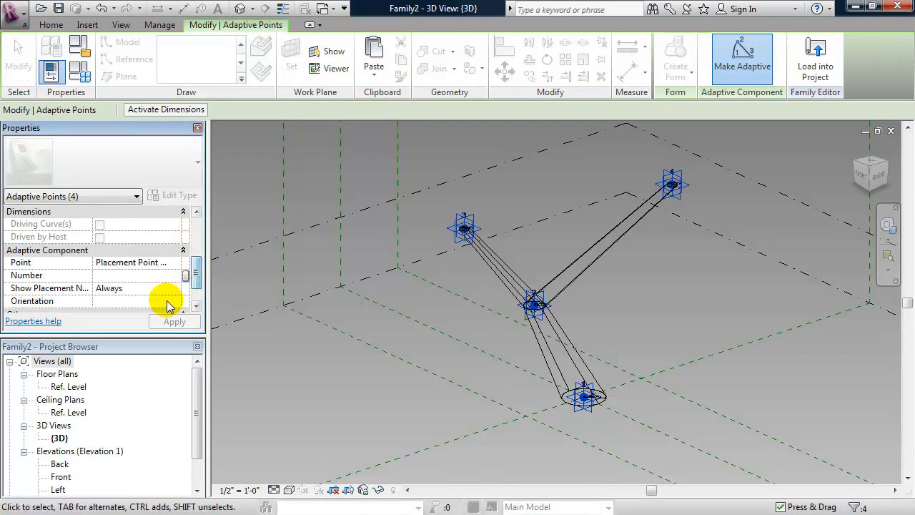
left_click(175, 303)
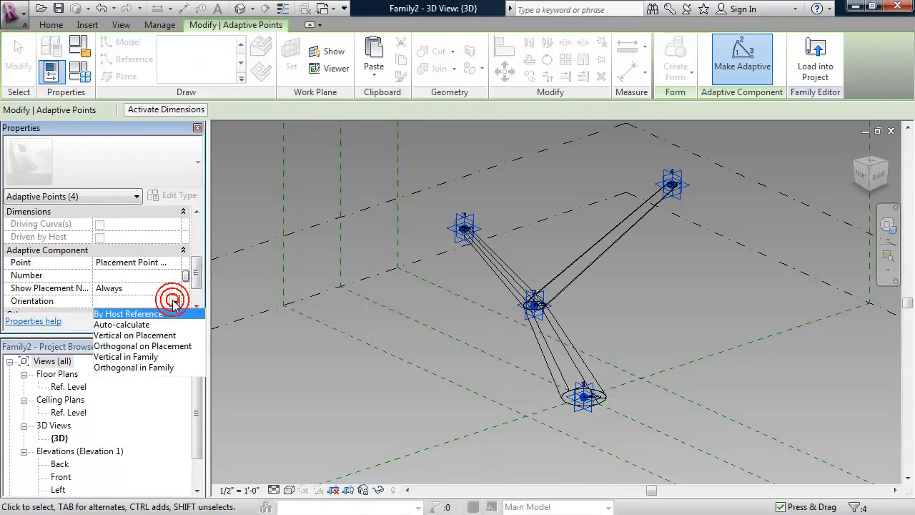
left_click(154, 348)
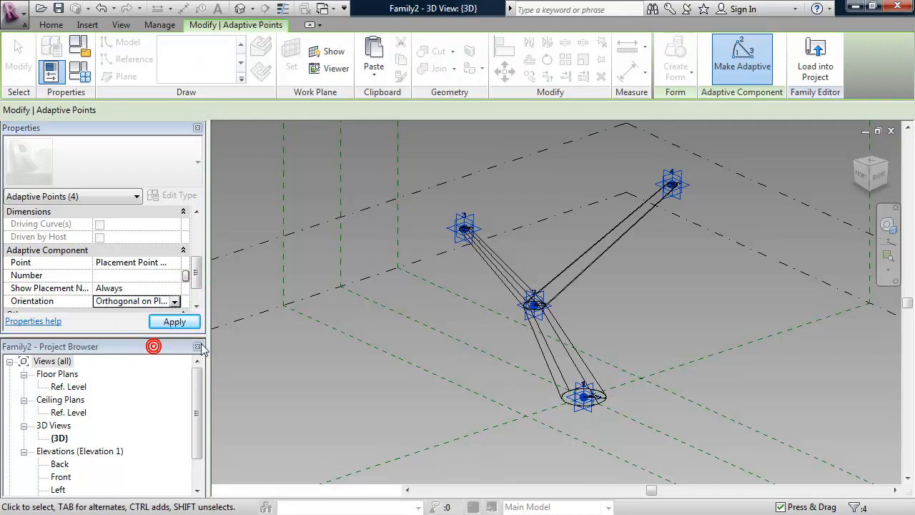
left_click(176, 321)
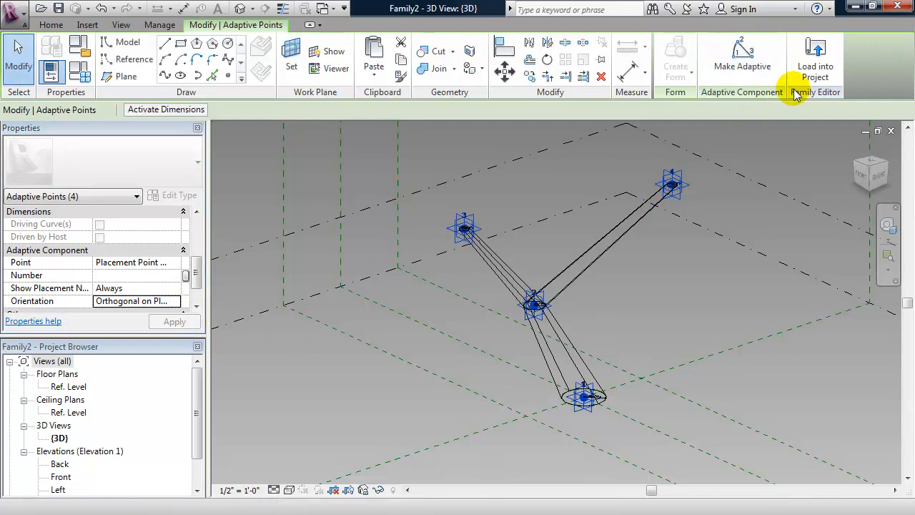
Load the revised column into the mass, overwriting the existing version and parameter values, and inspect it.
left_click(815, 61)
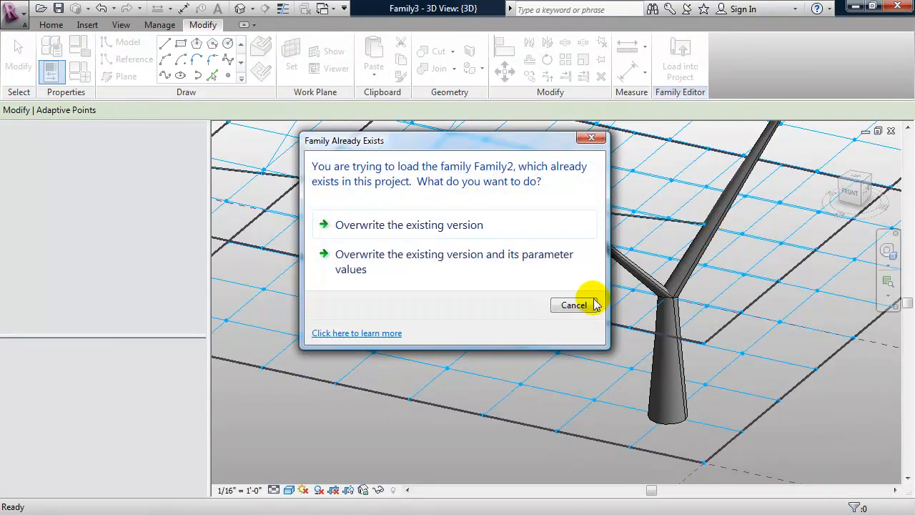
left_click(443, 252)
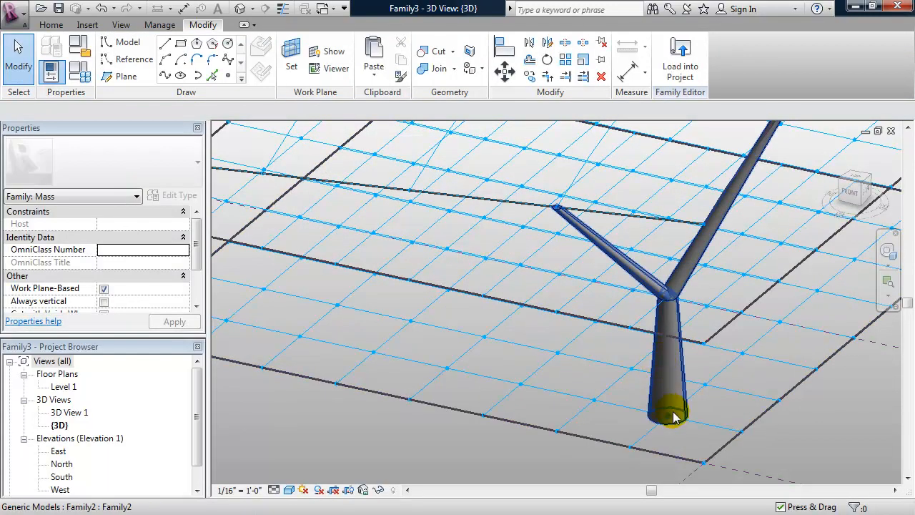
middle_click_drag(649, 411, 629, 357, "shift")
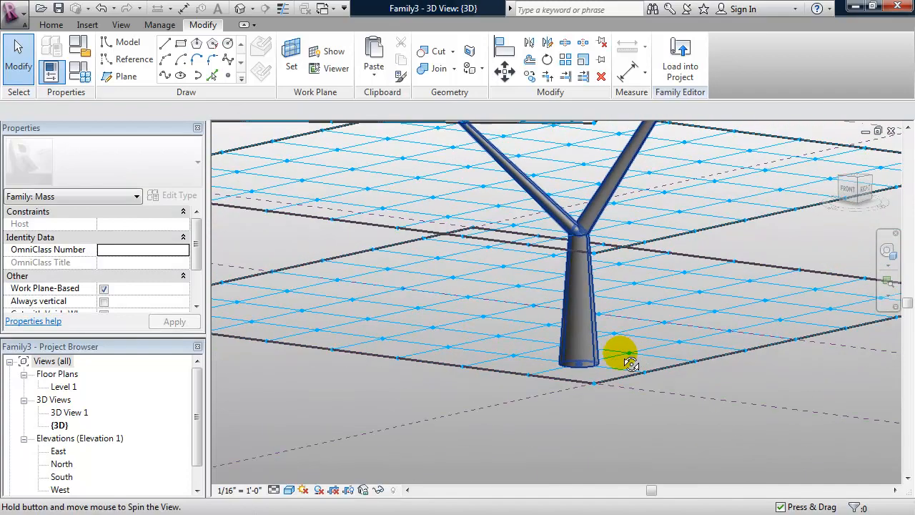
scroll(578, 402, "down", 3)
middle_click_drag(555, 398, 626, 422, "shift")
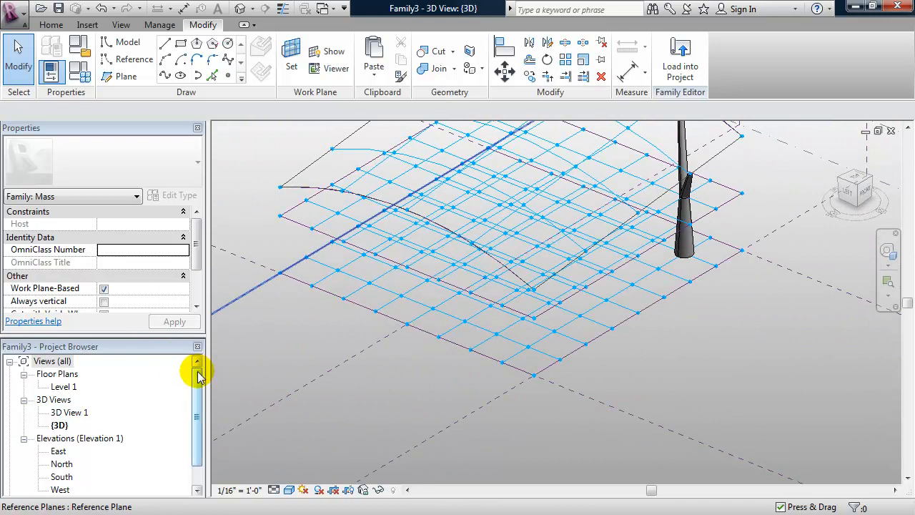
left_click_drag(199, 378, 199, 404)
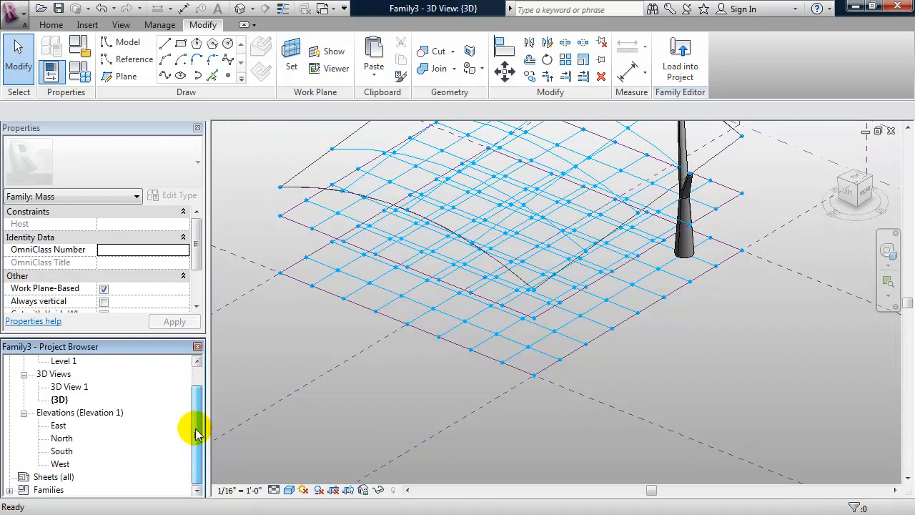
Expand Families > Generic Models in the Project Browser and select the Family2 type.
left_click(9, 490)
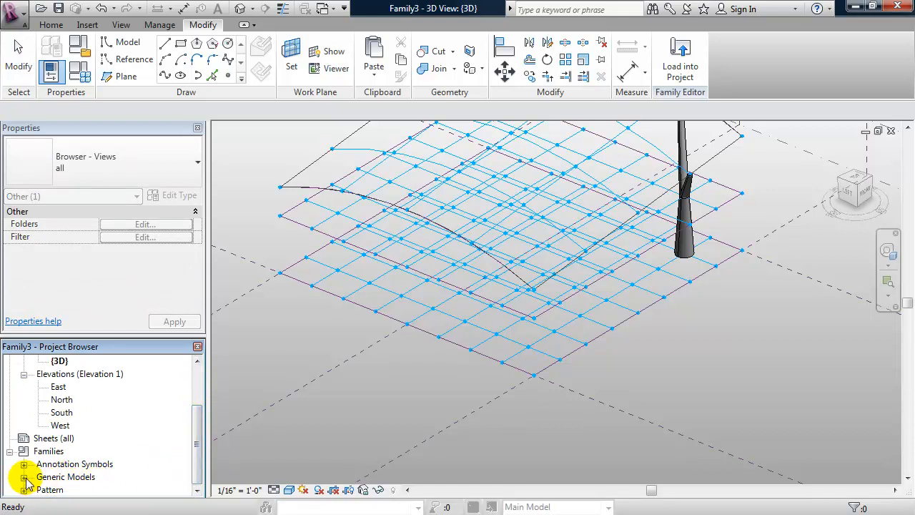
scroll(199, 428, "down", 1)
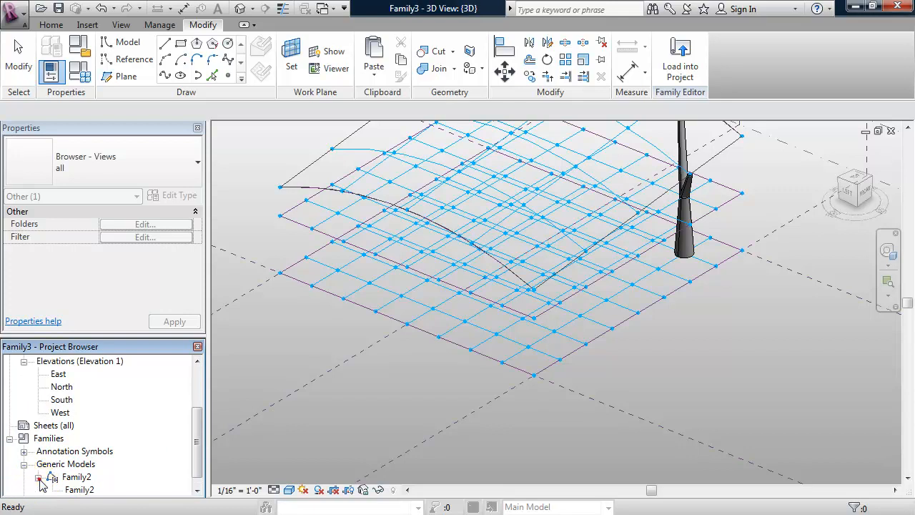
left_click(79, 489)
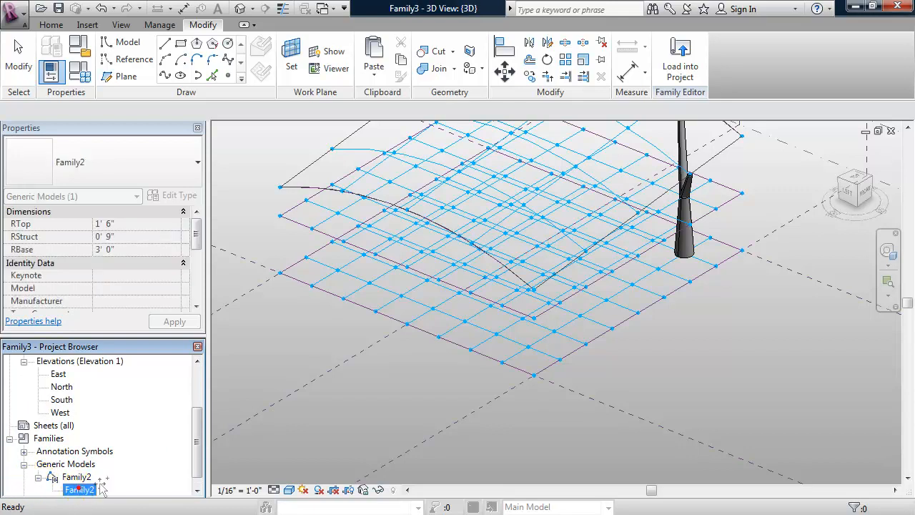
Place a second Y-shaped Family2 column with its base and branch tips snapped to surface nodes.
left_click_drag(365, 392, 357, 382)
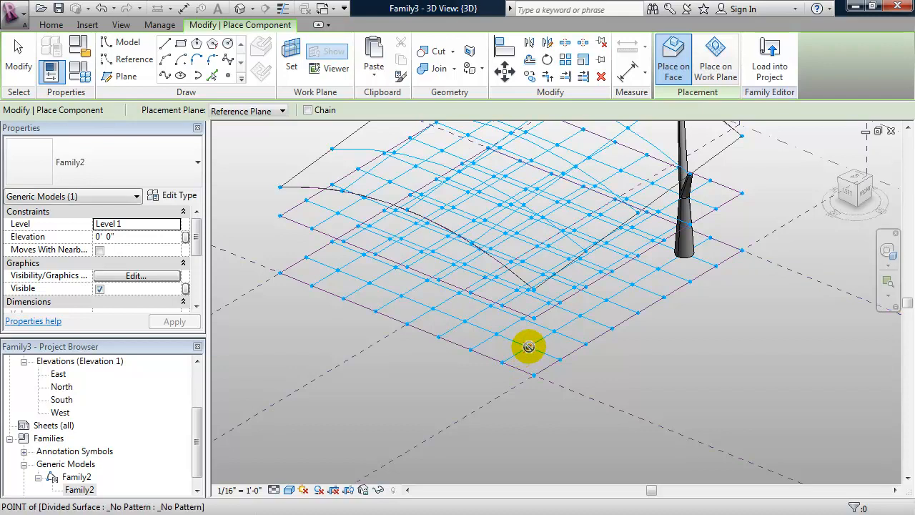
middle_click_drag(500, 362, 525, 411, "shift")
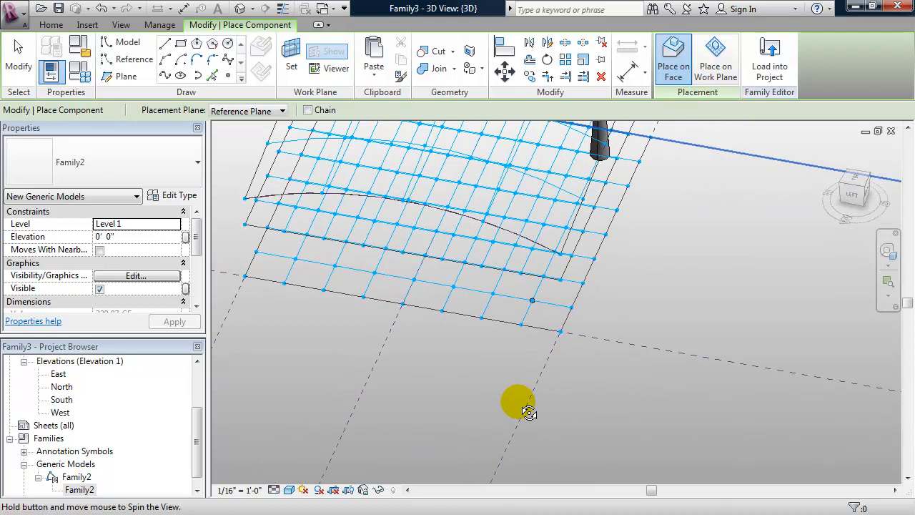
left_click(526, 249)
mouse_move(479, 353)
middle_mouse_down("shift")
mouse_move(490, 322)
mouse_move(472, 350)
mouse_move(469, 341)
middle_mouse_up("shift")
left_click(480, 238)
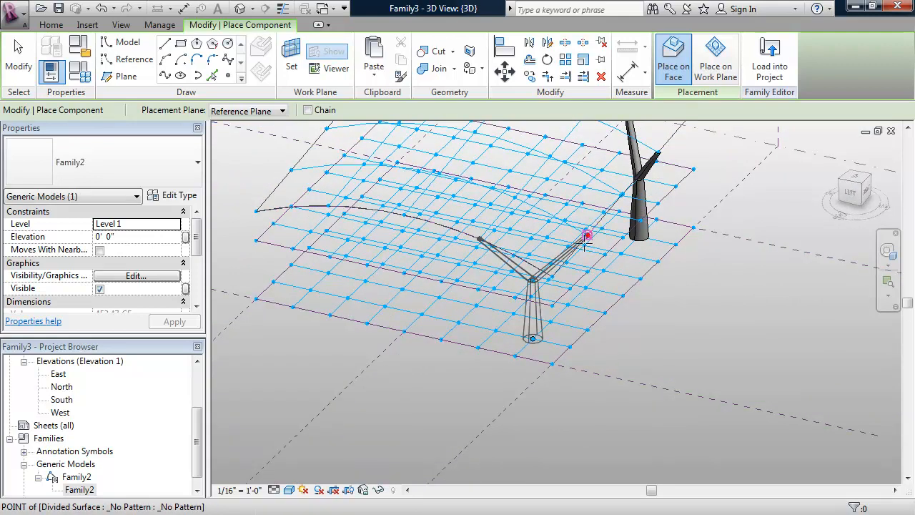
left_click(586, 235)
key("Escape")
key("Escape")
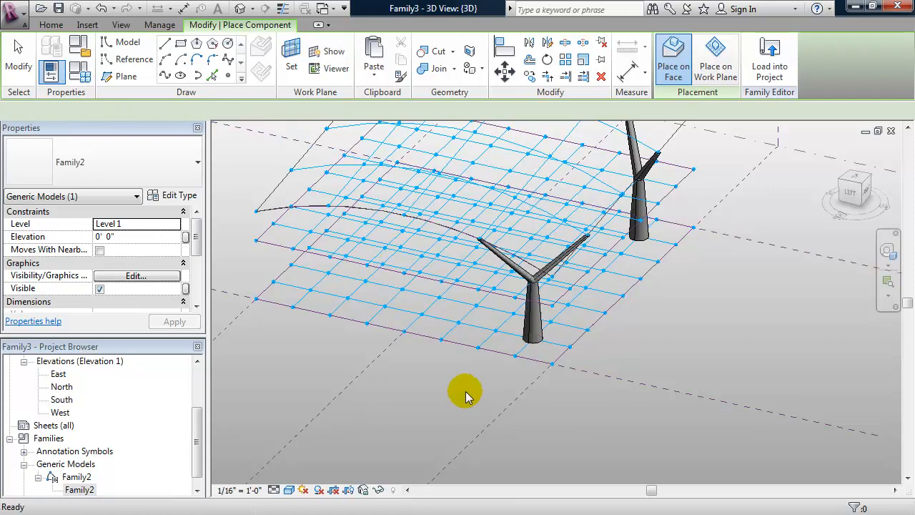
middle_click_drag(461, 384, 447, 368, "shift")
left_click(631, 383)
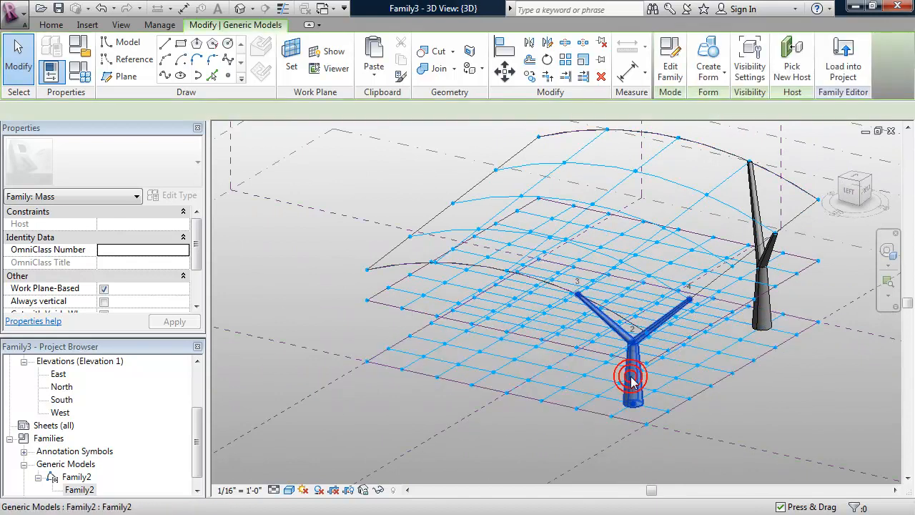
Use Create Similar on the column to start a third Y-shaped column on a lower node.
right_click(631, 381)
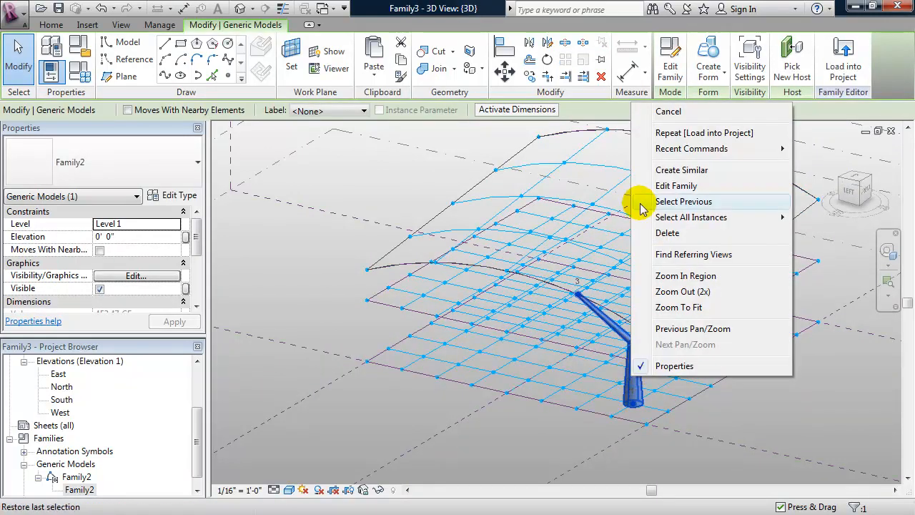
left_click(663, 171)
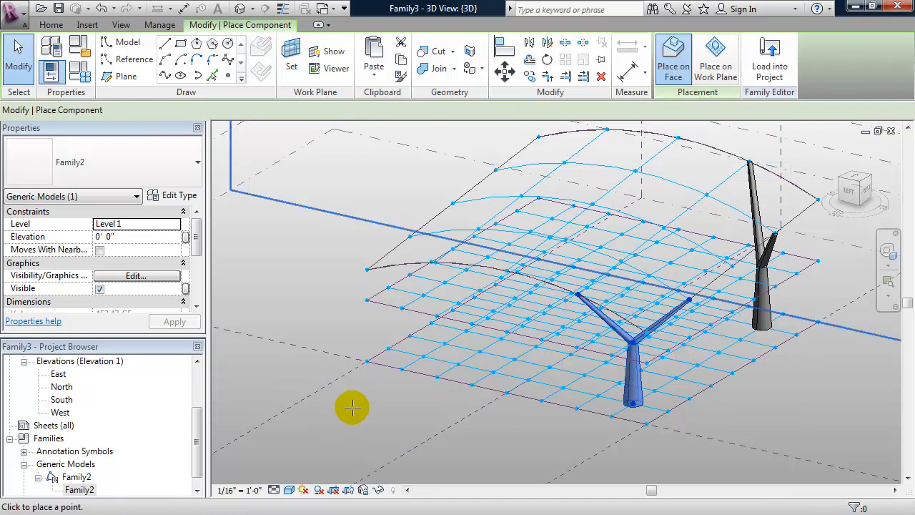
mouse_move(410, 421)
middle_mouse_down("shift")
mouse_move(460, 418)
mouse_move(465, 431)
mouse_move(415, 418)
middle_mouse_up("shift")
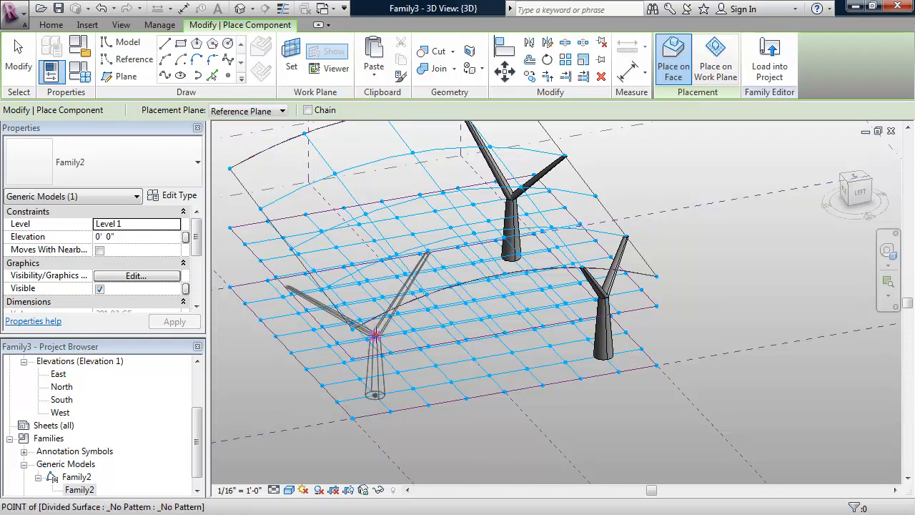
middle_click_drag(316, 369, 379, 372, "shift")
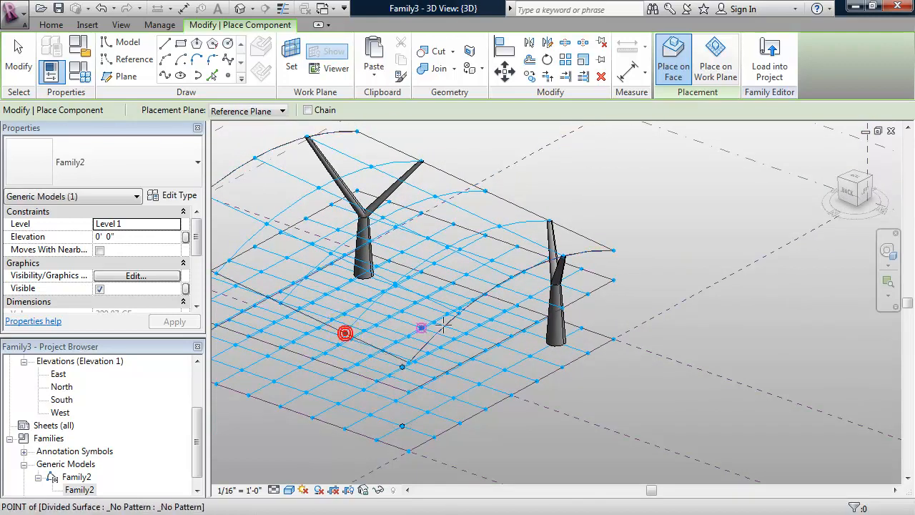
left_click(363, 416)
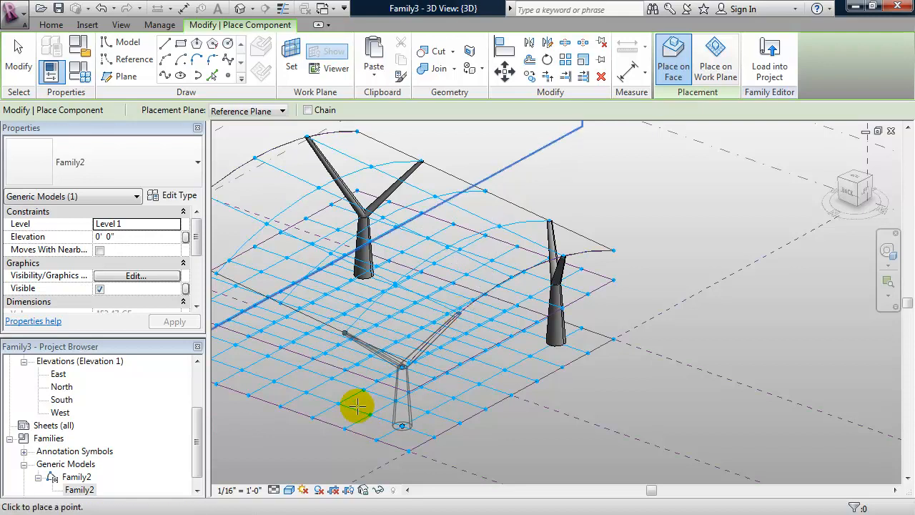
middle_click_drag(368, 387, 404, 340, "shift")
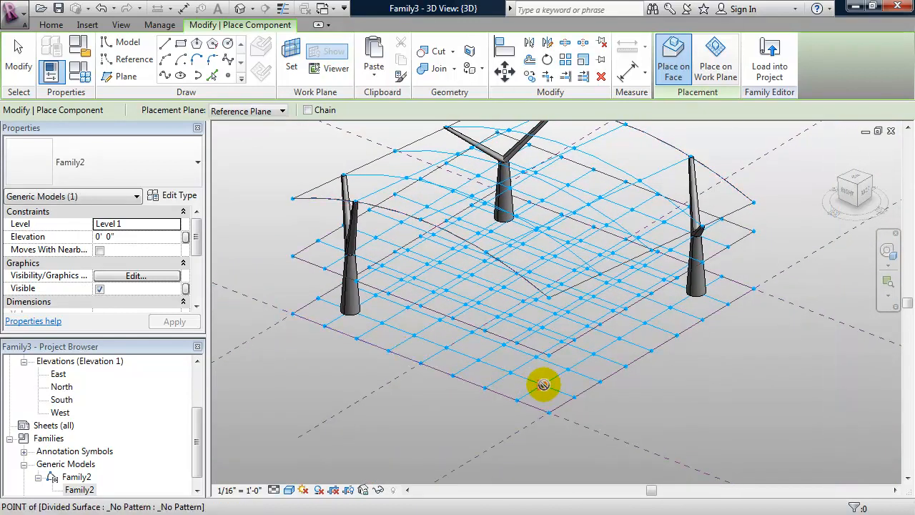
Place a fourth Y-shaped column with base, middle point and two branch tips on nodes.
left_click(543, 384)
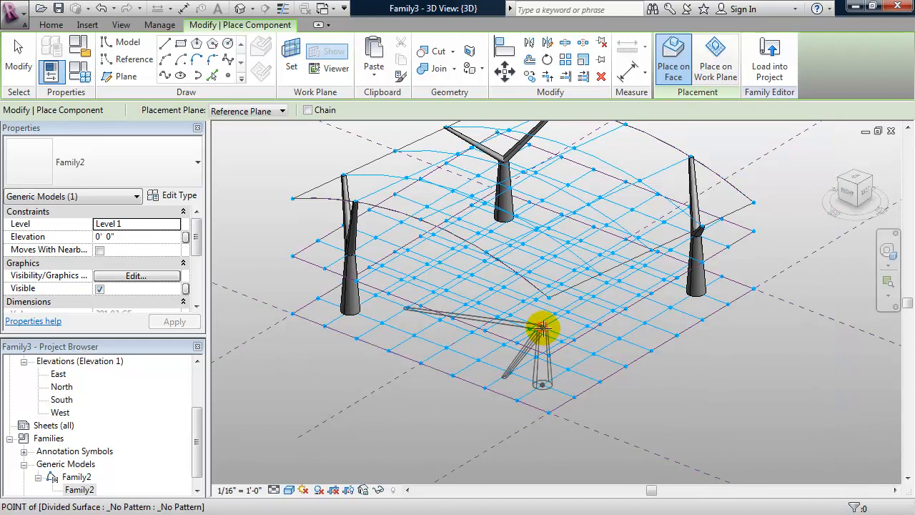
left_click(542, 328)
left_click(481, 249)
left_click(598, 274)
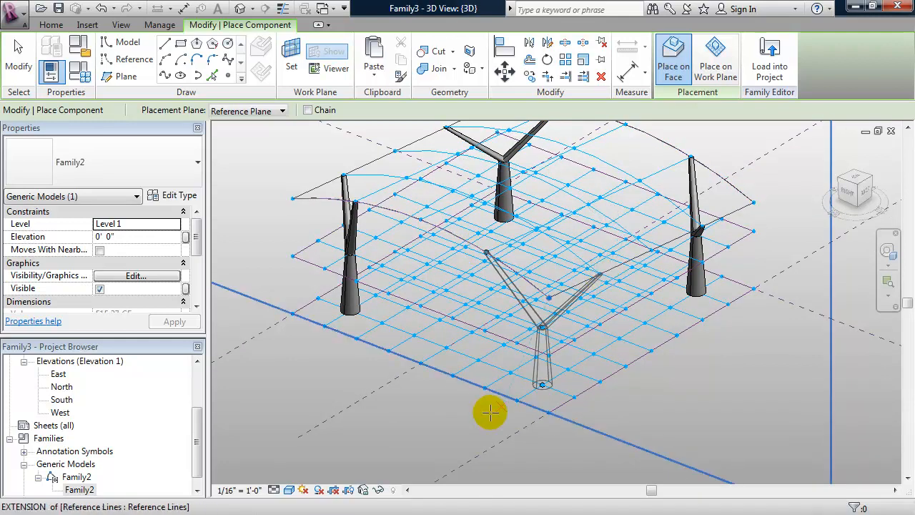
key("Escape")
key("Escape")
middle_click_drag(459, 429, 432, 408, "shift")
Drag the edge reference plane outward to widen the floor surfaces and roof.
left_click(412, 395)
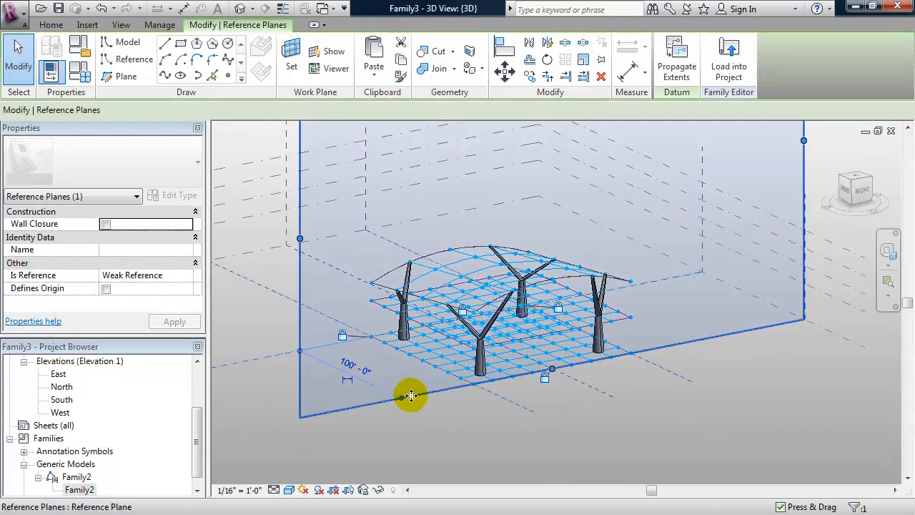
left_click_drag(413, 395, 429, 428)
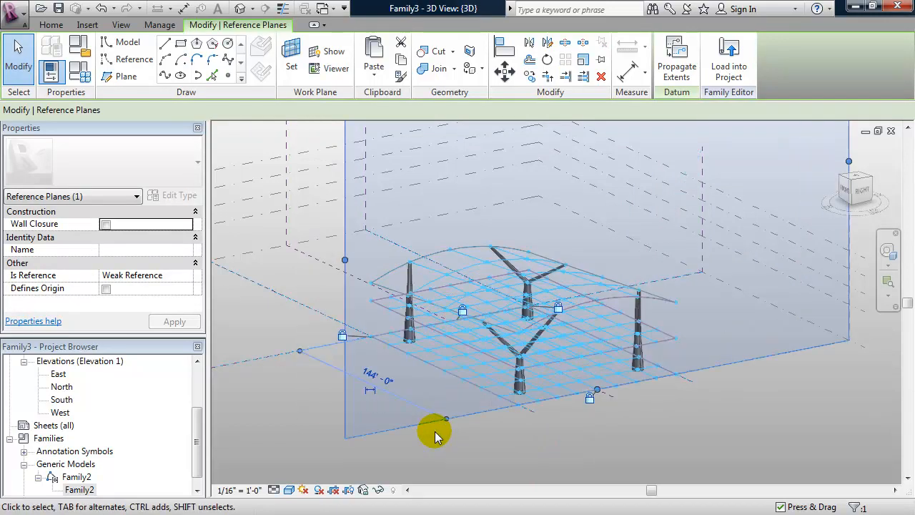
middle_click_drag(322, 418, 441, 343, "shift")
middle_click_drag(493, 422, 451, 413, "shift")
left_click(541, 409)
middle_click_drag(658, 420, 394, 388, "shift")
Push a second reference plane outward in two moves, stretching the mass toward about 144'-0" and 168'-0".
left_click(415, 391)
left_click_drag(412, 383, 514, 434)
middle_click_drag(515, 433, 464, 399, "shift")
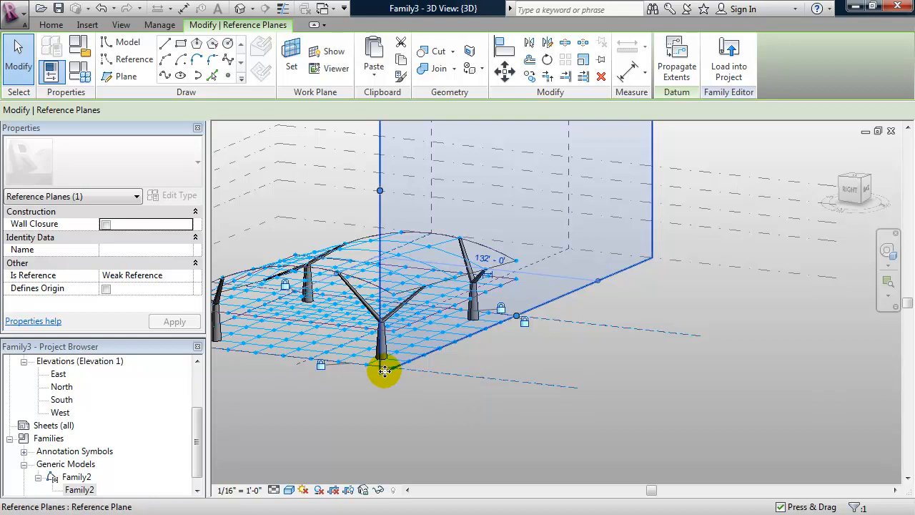
left_click_drag(384, 370, 409, 400)
middle_click_drag(409, 411, 506, 410, "shift")
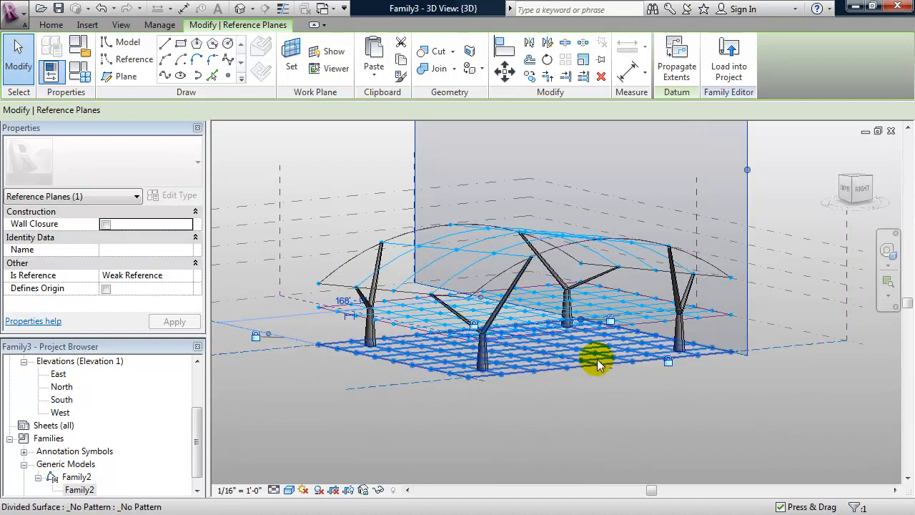
left_click(813, 299)
middle_click_drag(497, 306, 303, 265, "shift")
Change Level 2's elevation, first trying 10', then settling on 25' 0".
left_click(354, 234)
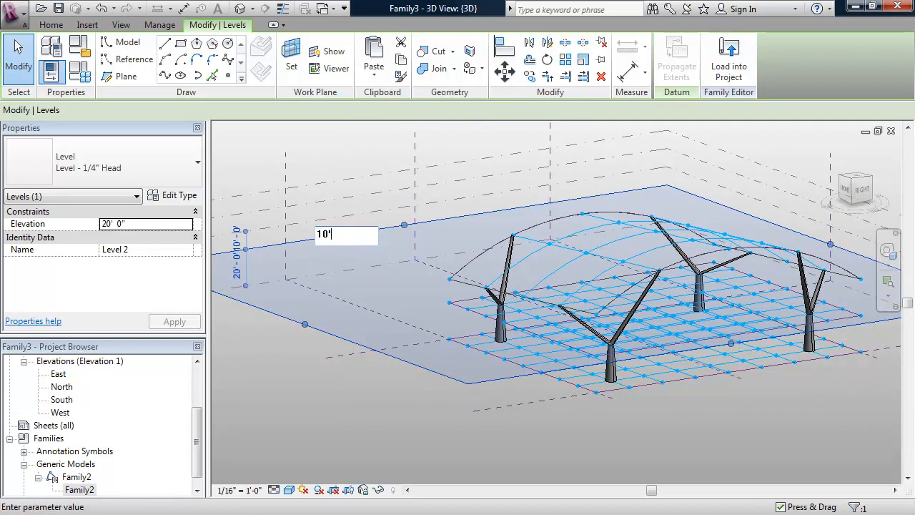
type("10'")
key("Return")
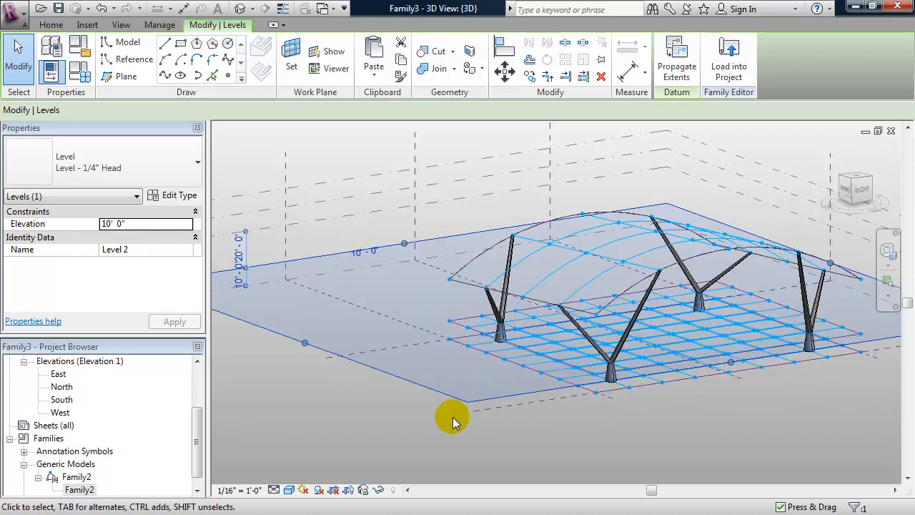
mouse_move(463, 428)
middle_mouse_down("shift")
mouse_move(441, 417)
mouse_move(469, 420)
middle_mouse_up("shift")
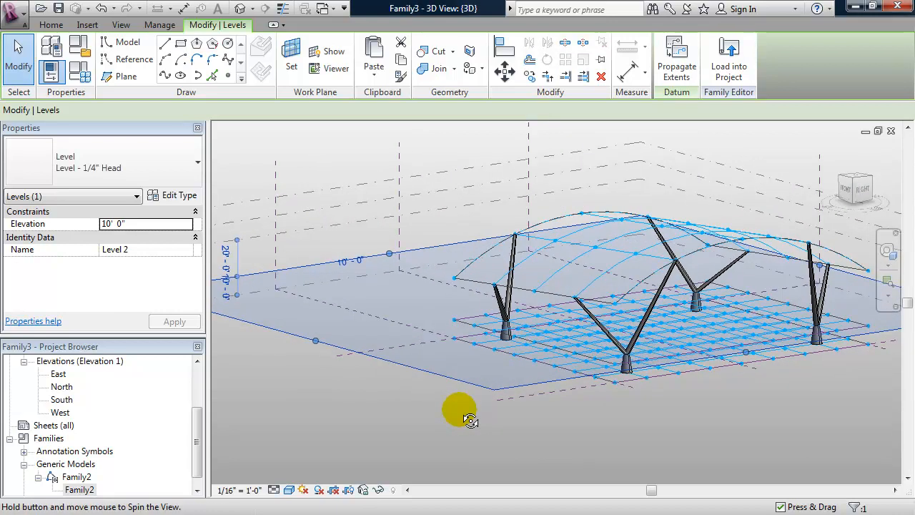
left_click(348, 263)
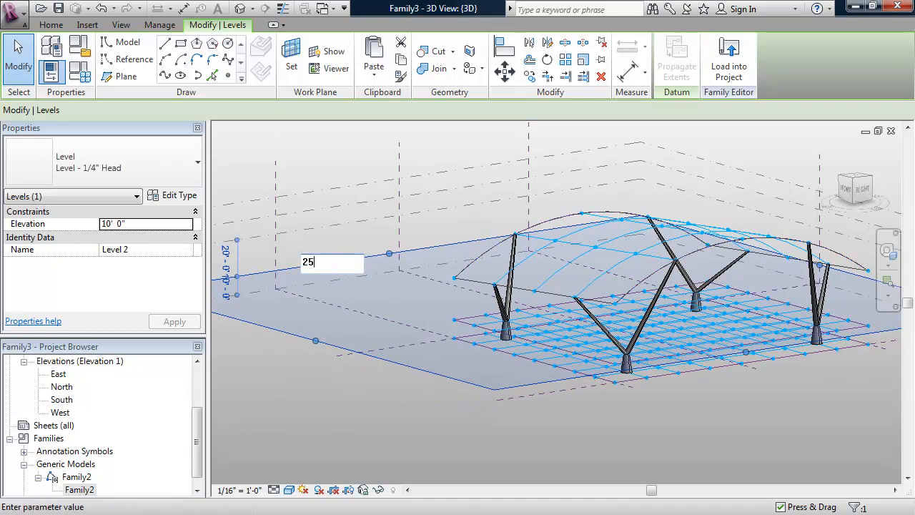
key("Return")
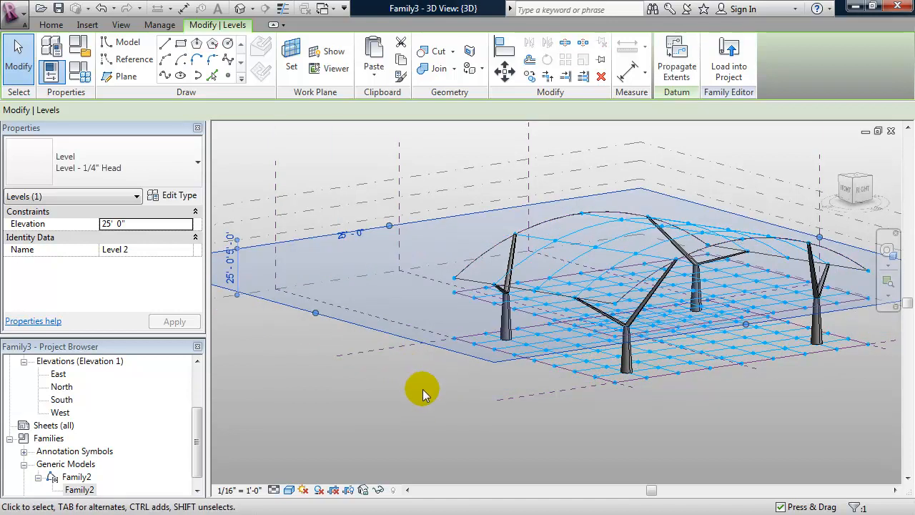
mouse_move(421, 386)
middle_mouse_down("shift")
mouse_move(436, 395)
mouse_move(441, 386)
mouse_move(408, 335)
mouse_move(384, 374)
mouse_move(429, 378)
middle_mouse_up("shift")
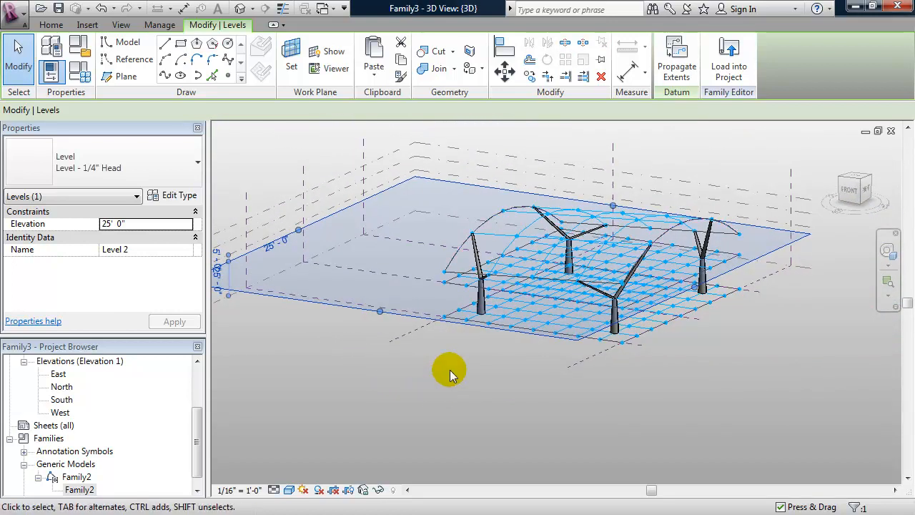
middle_click_drag(520, 383, 584, 373, "shift")
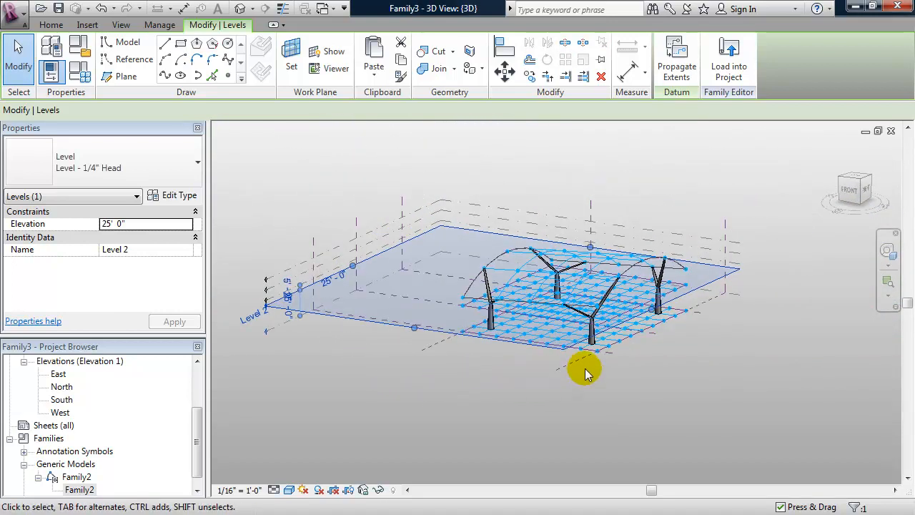
Raise Level 5 to 80' 0" and Level 4 to 62' 0".
left_click(706, 242)
left_click_drag(705, 229, 703, 208)
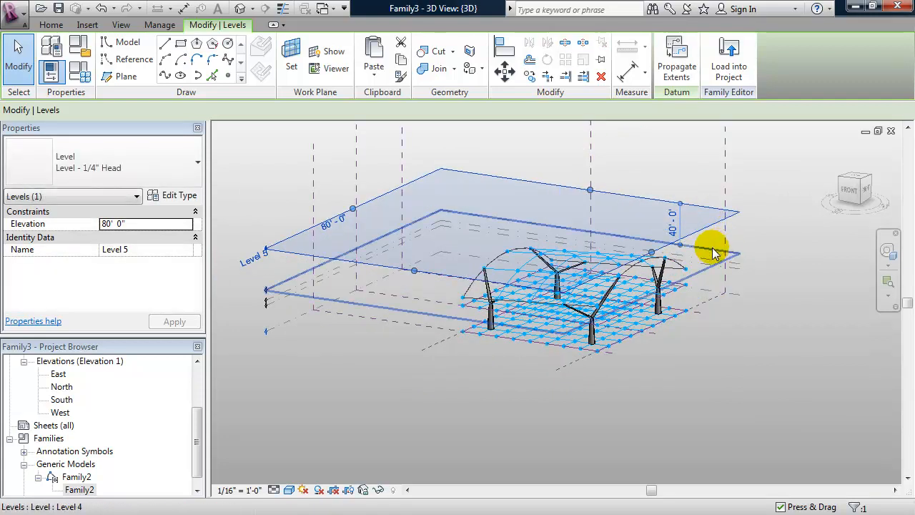
left_click(707, 248)
left_click_drag(706, 243, 706, 231)
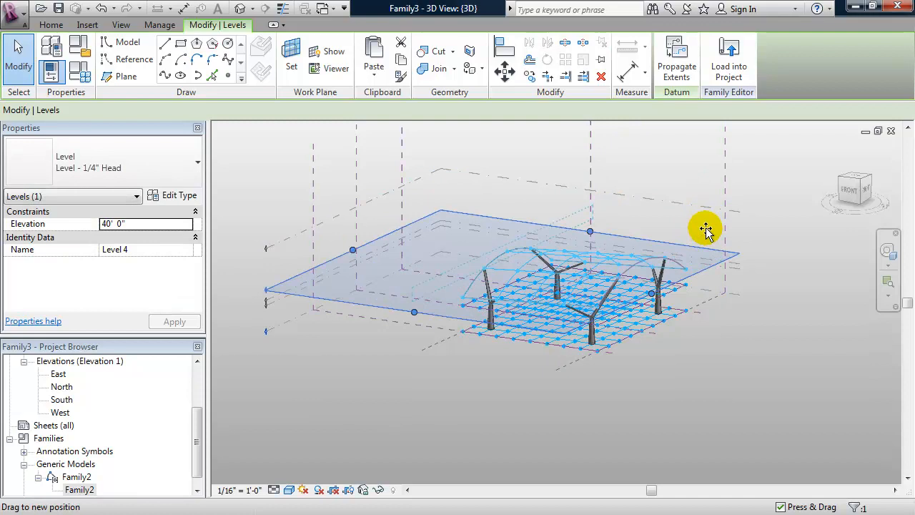
middle_click_drag(668, 355, 648, 375, "shift")
scroll(664, 400, "up", 2)
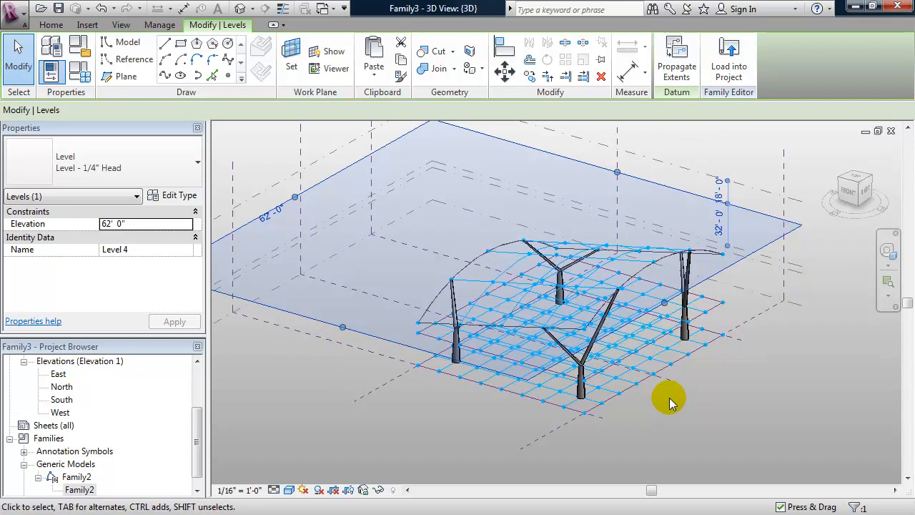